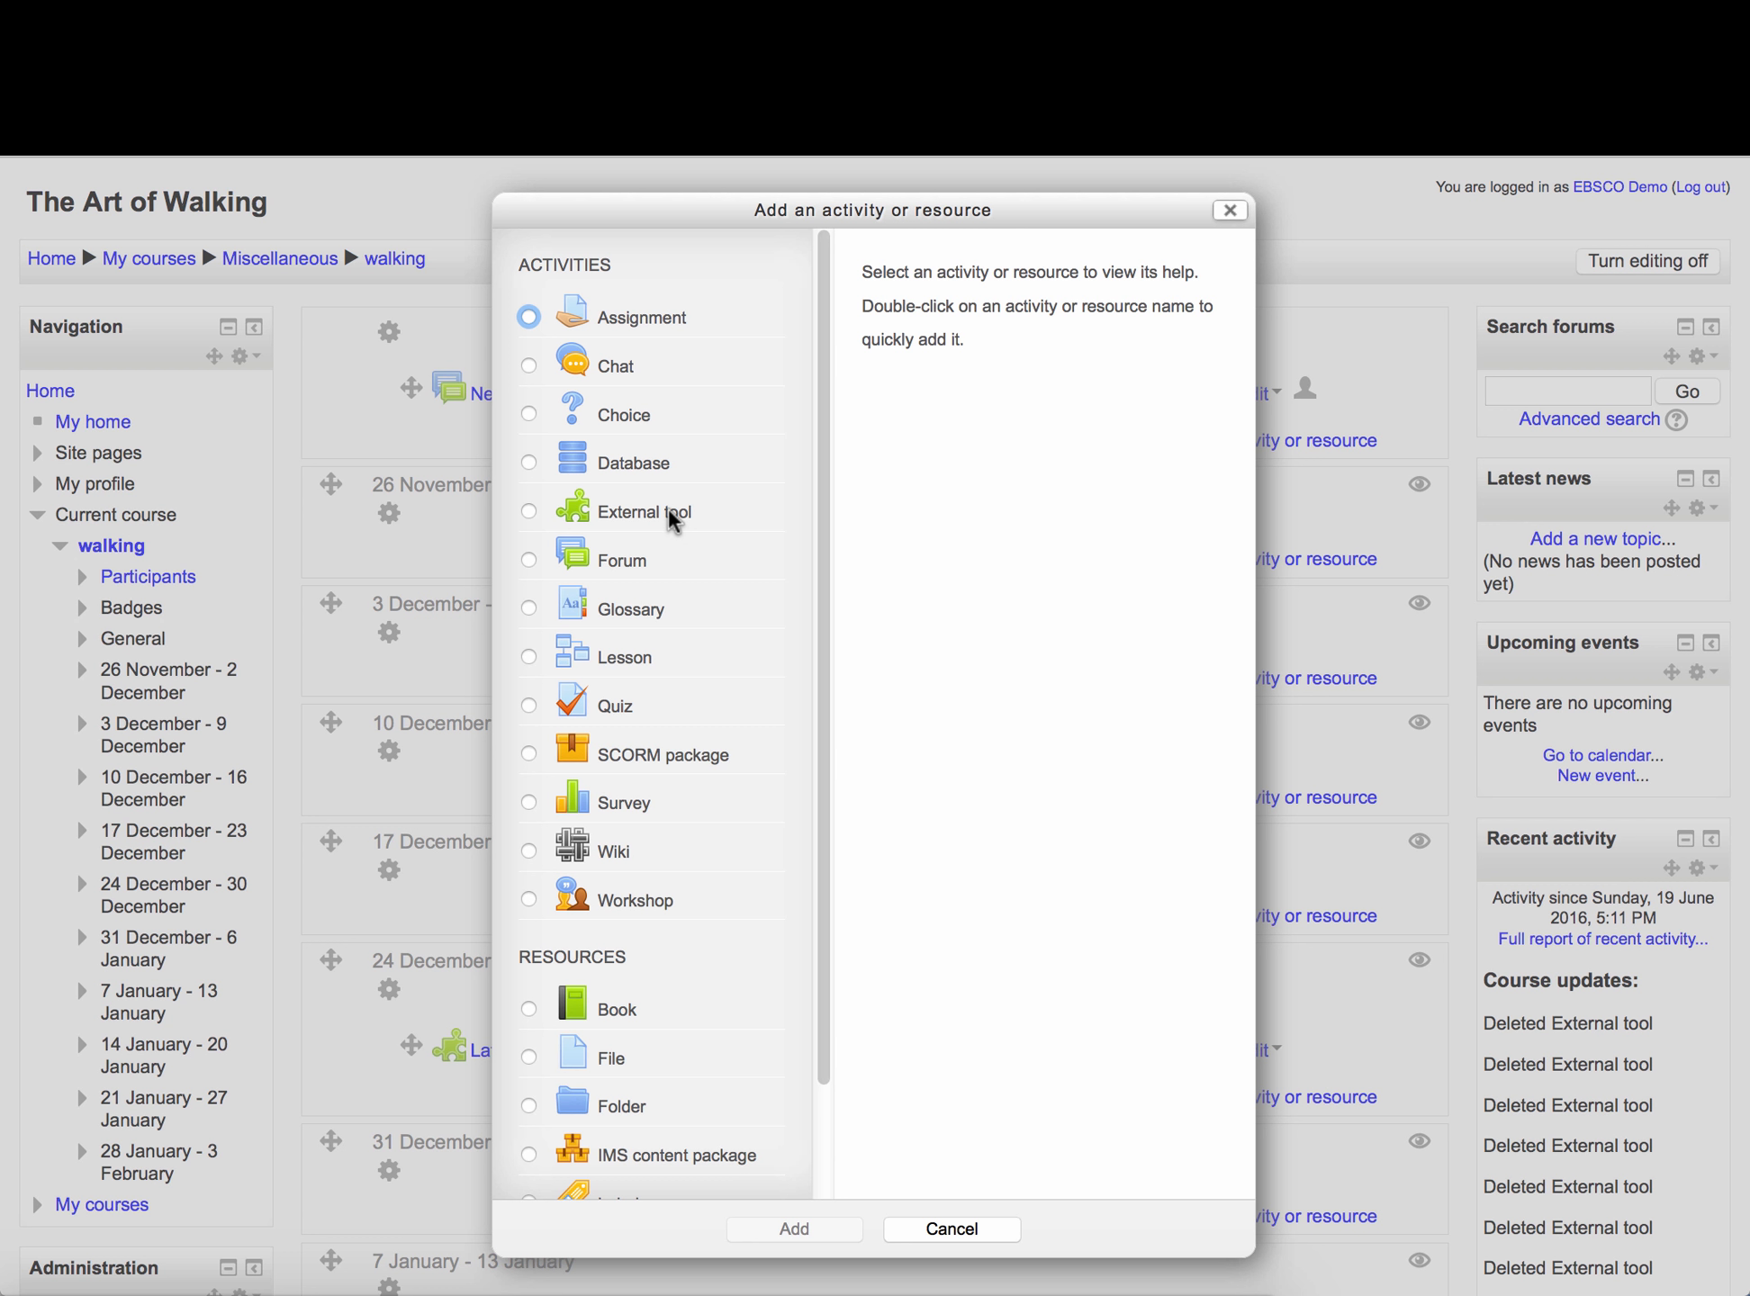
Add an External tool activity named "Demo Reading List" with the tool type OneSearch - Curriculum Builder, saving and returning to the course.
{"action": "left_click", "coordinate": [672, 520]}
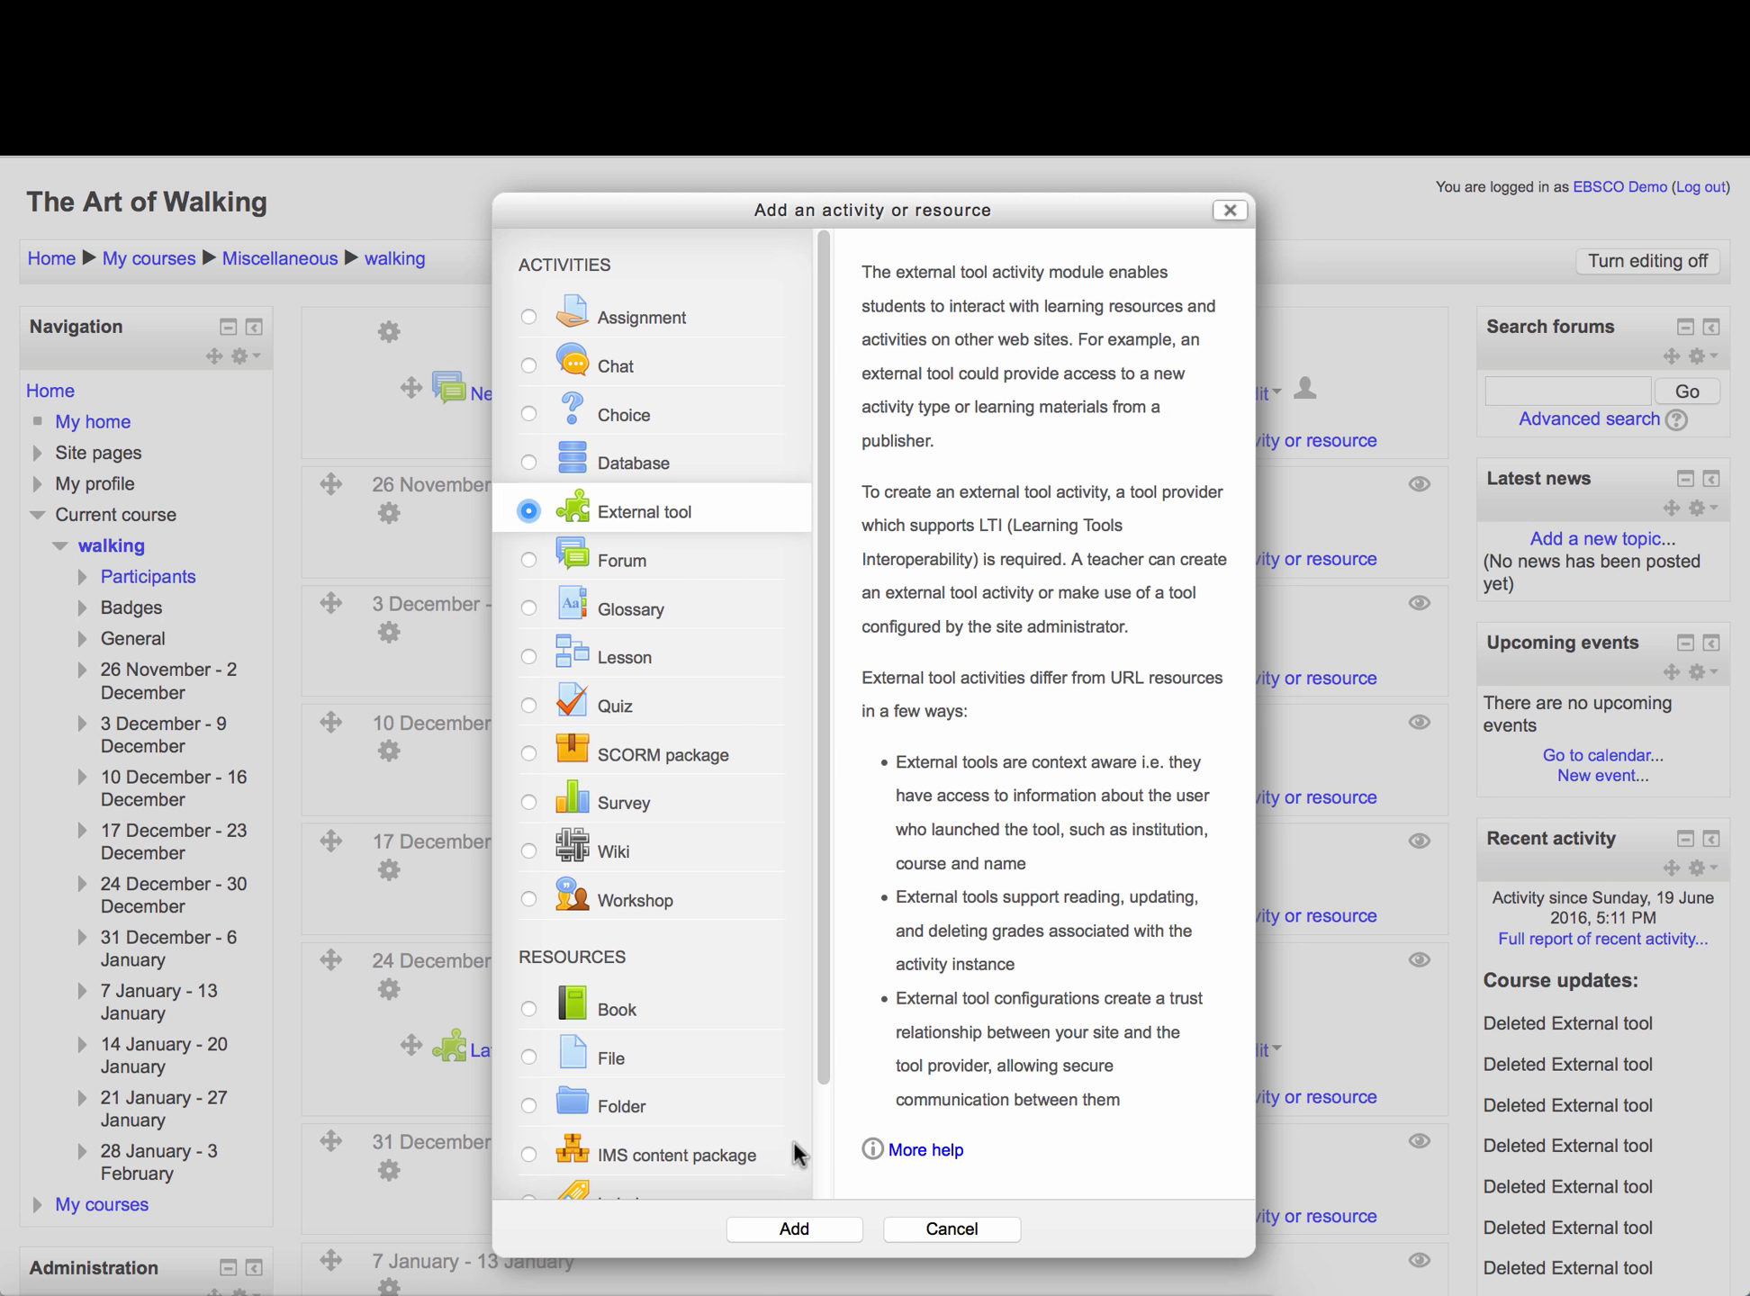
{"action": "left_click", "coordinate": [794, 1230]}
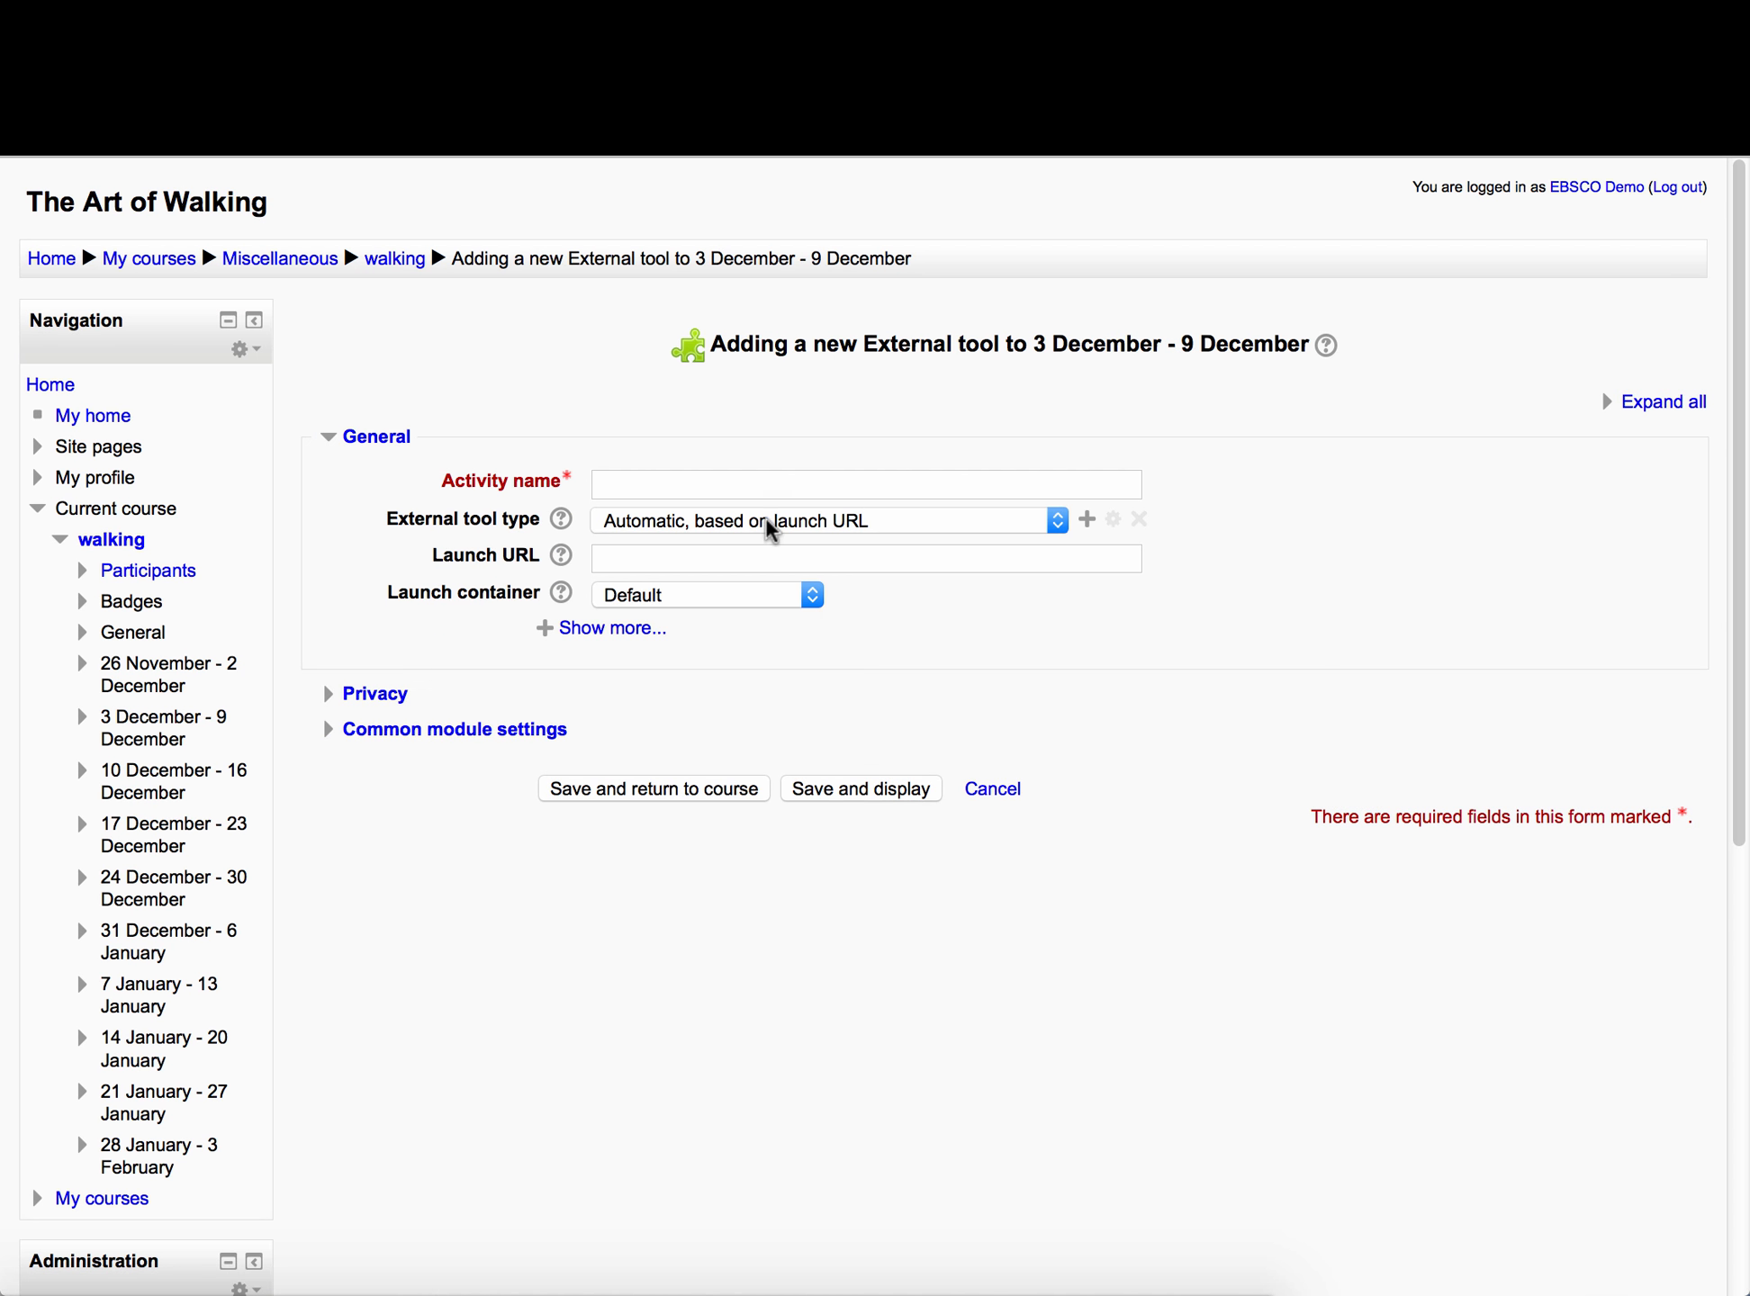
{"action": "left_click", "coordinate": [800, 475]}
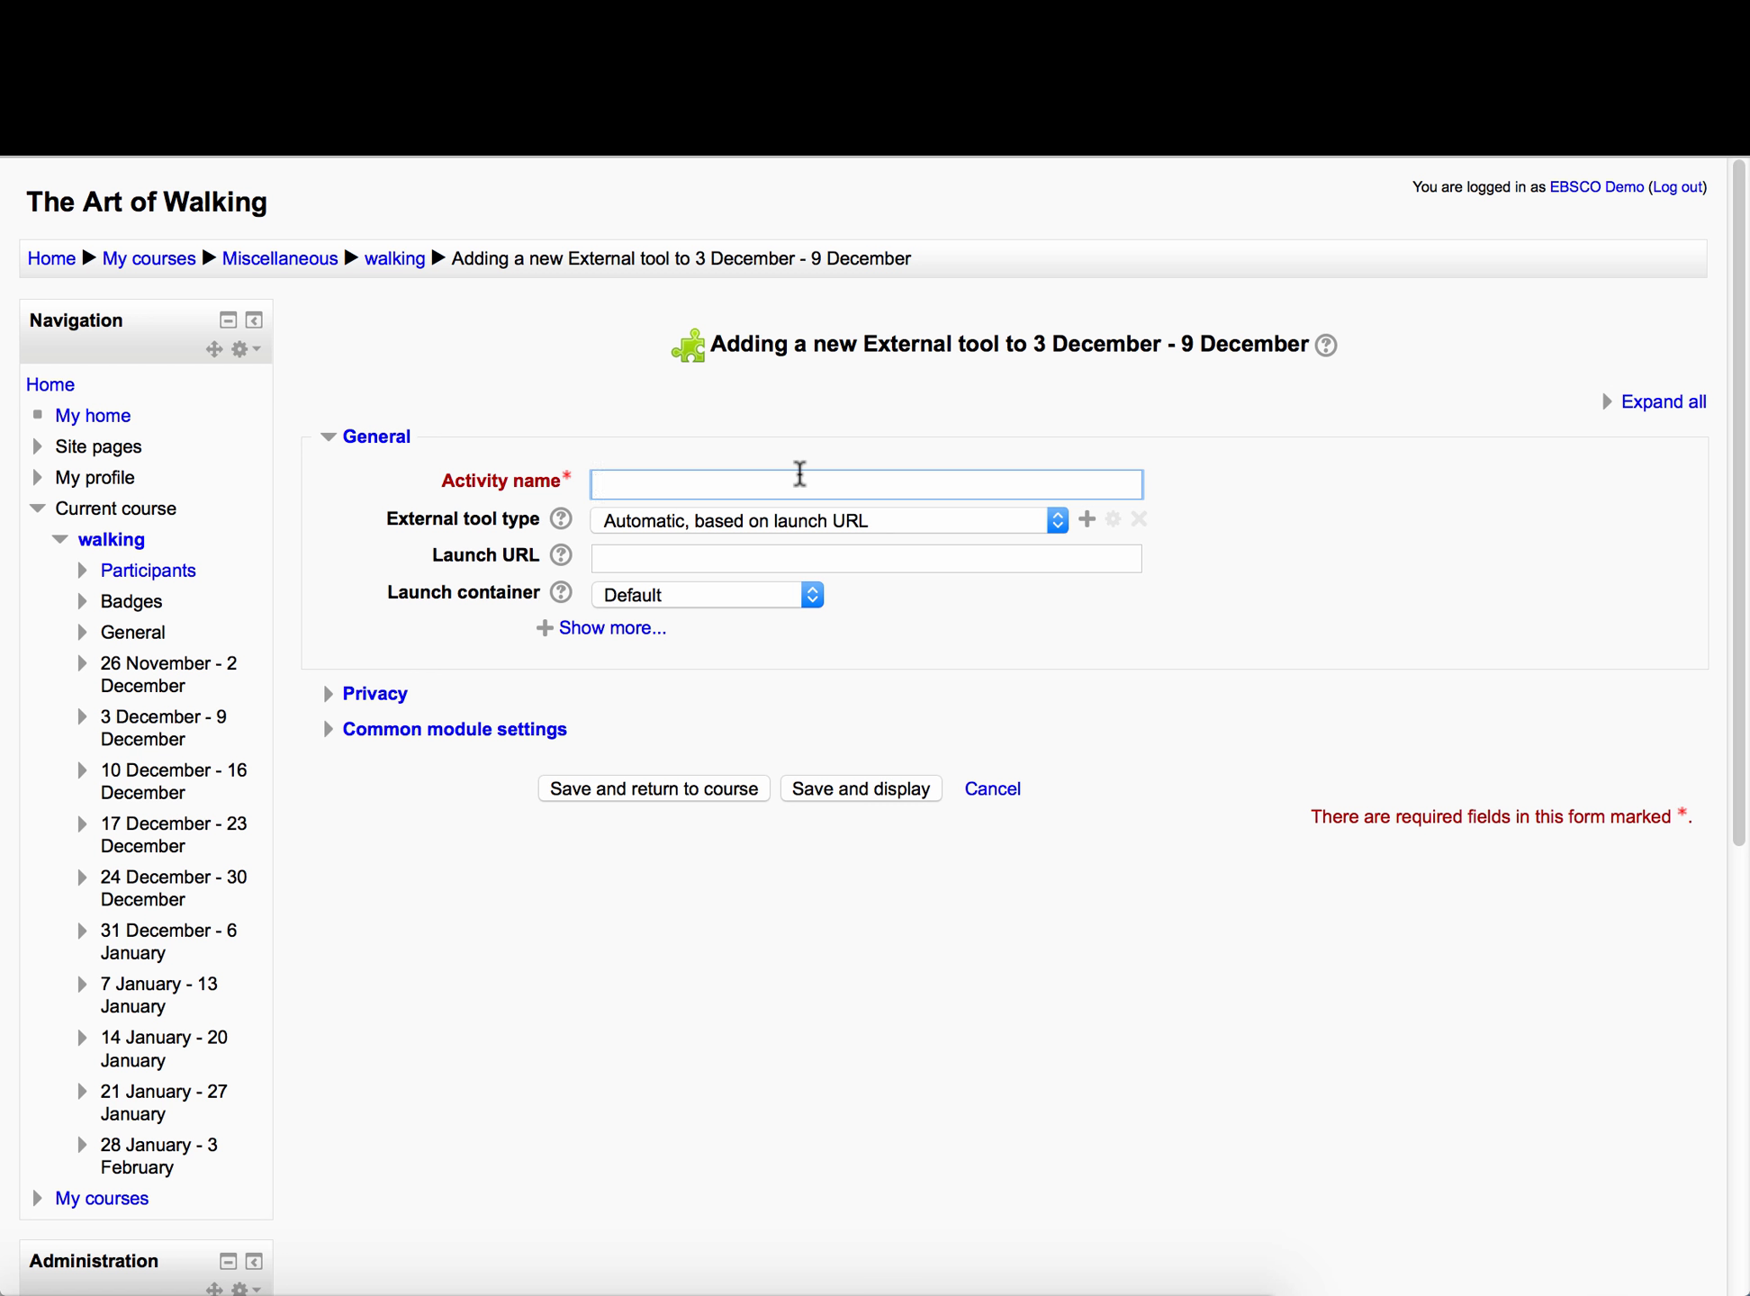
{"action": "type", "text": "Demo Reading List"}
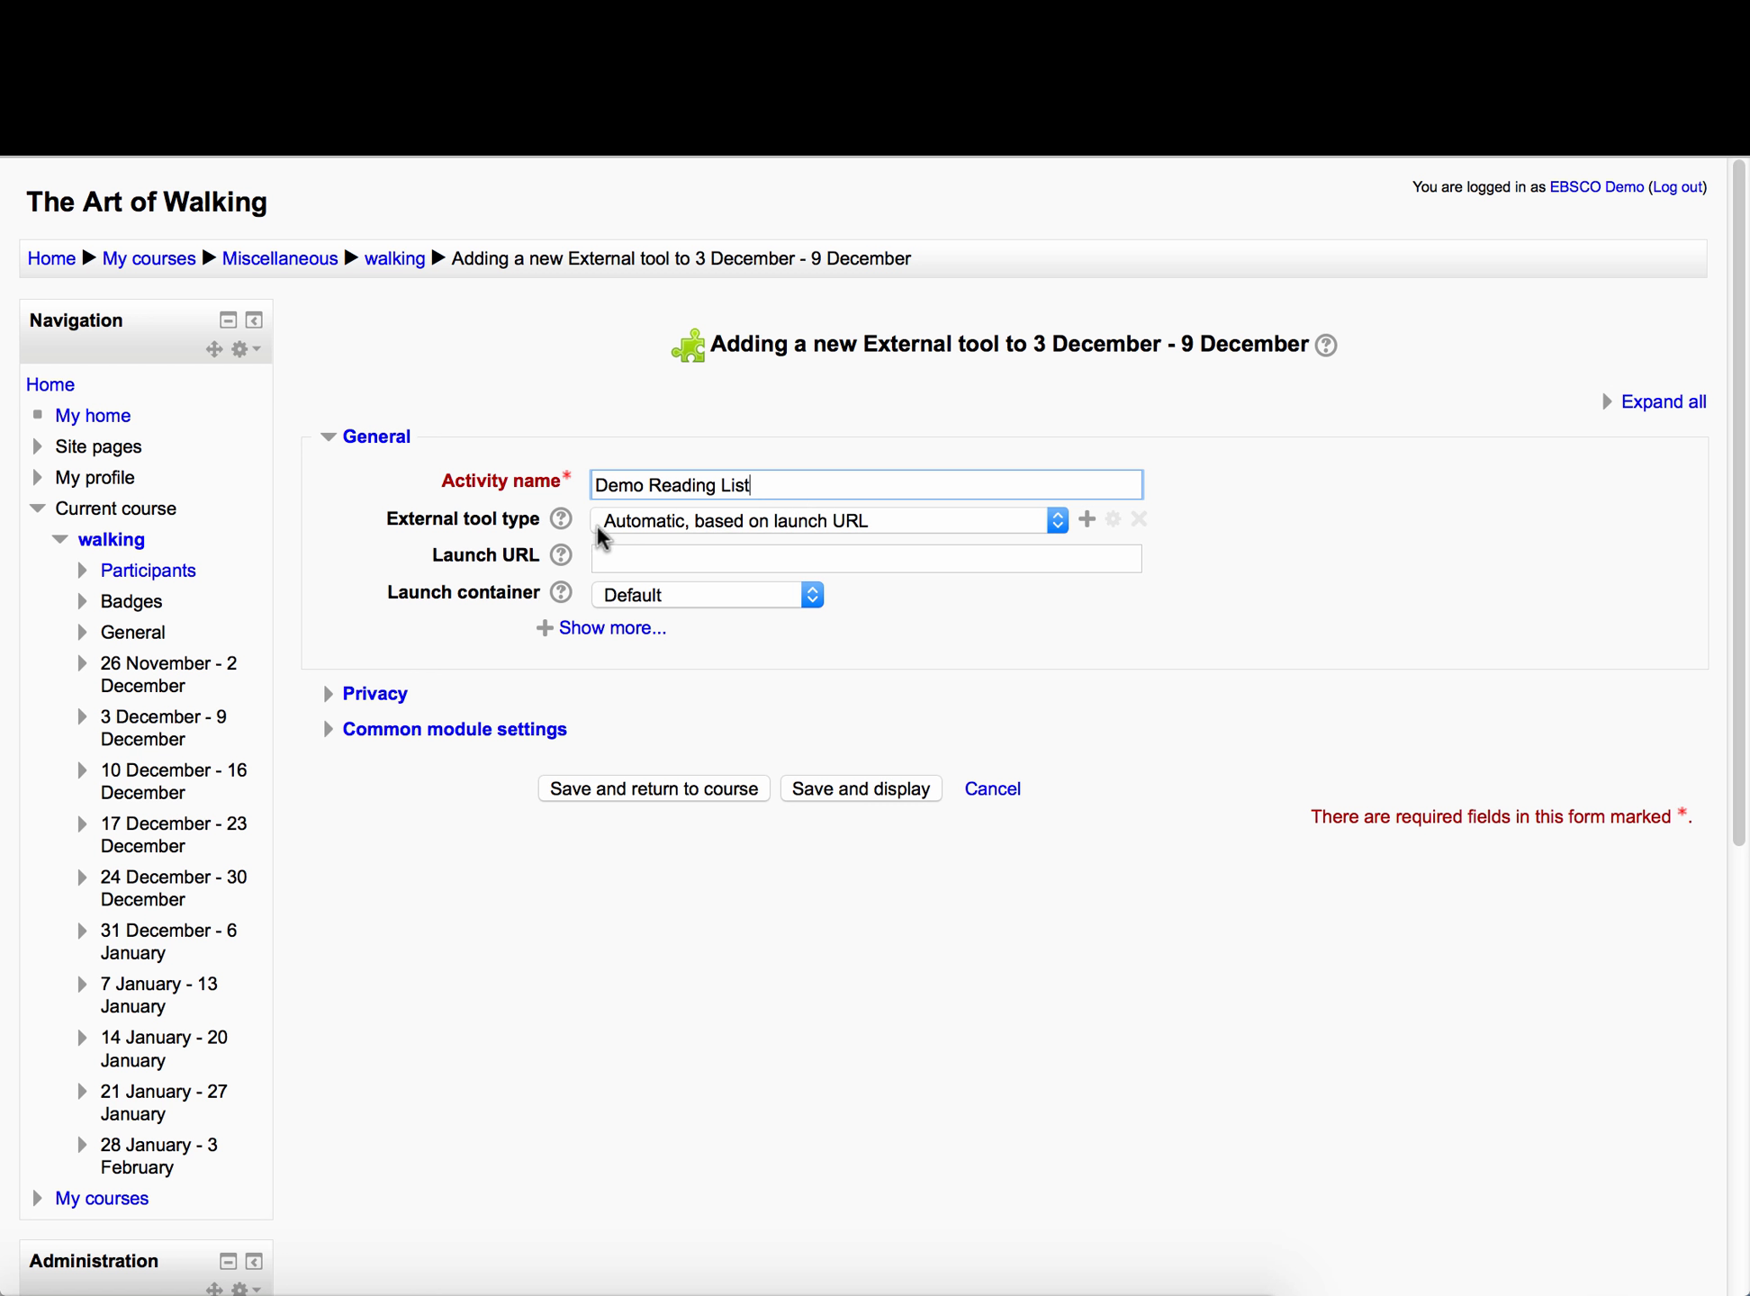
{"action": "left_click", "coordinate": [664, 522]}
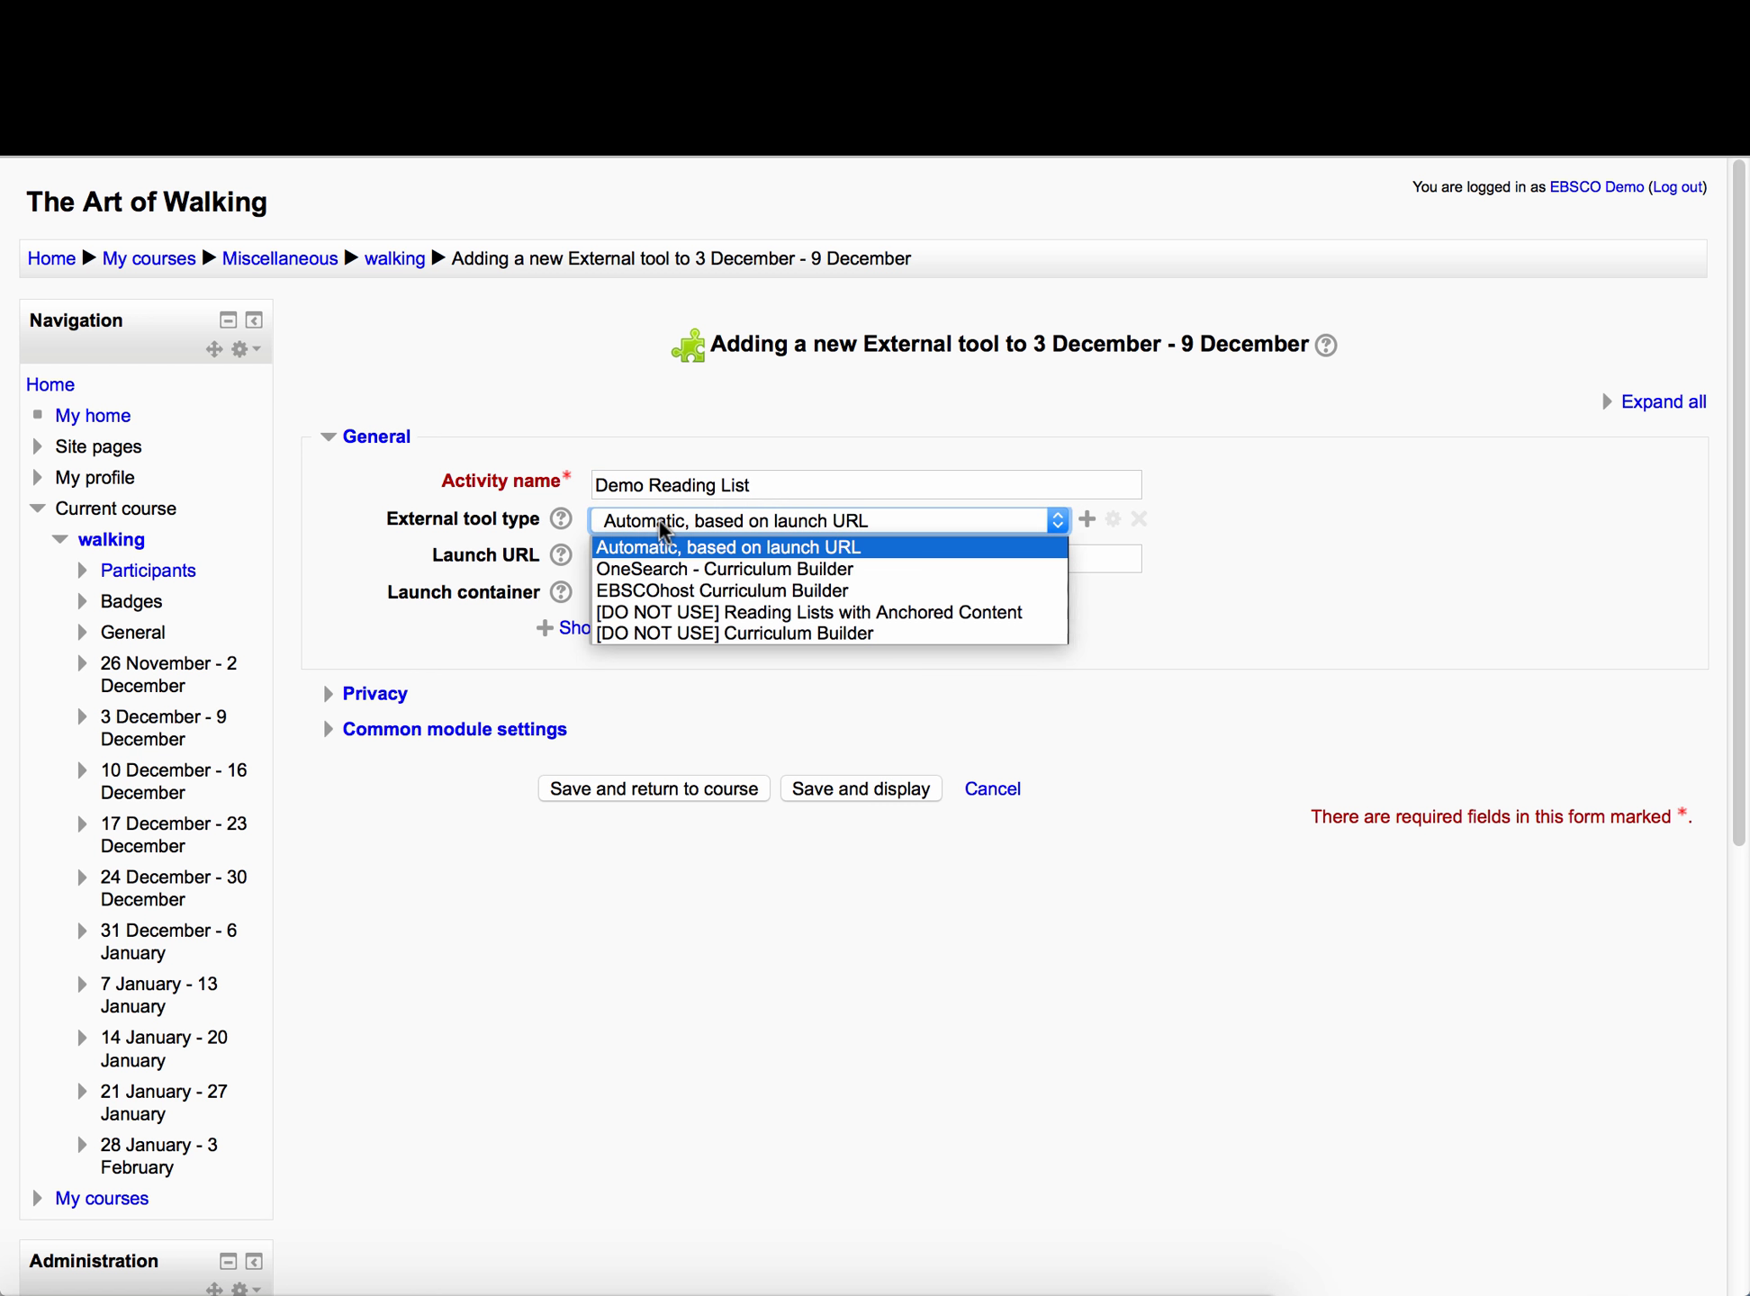
{"action": "left_click", "coordinate": [686, 569]}
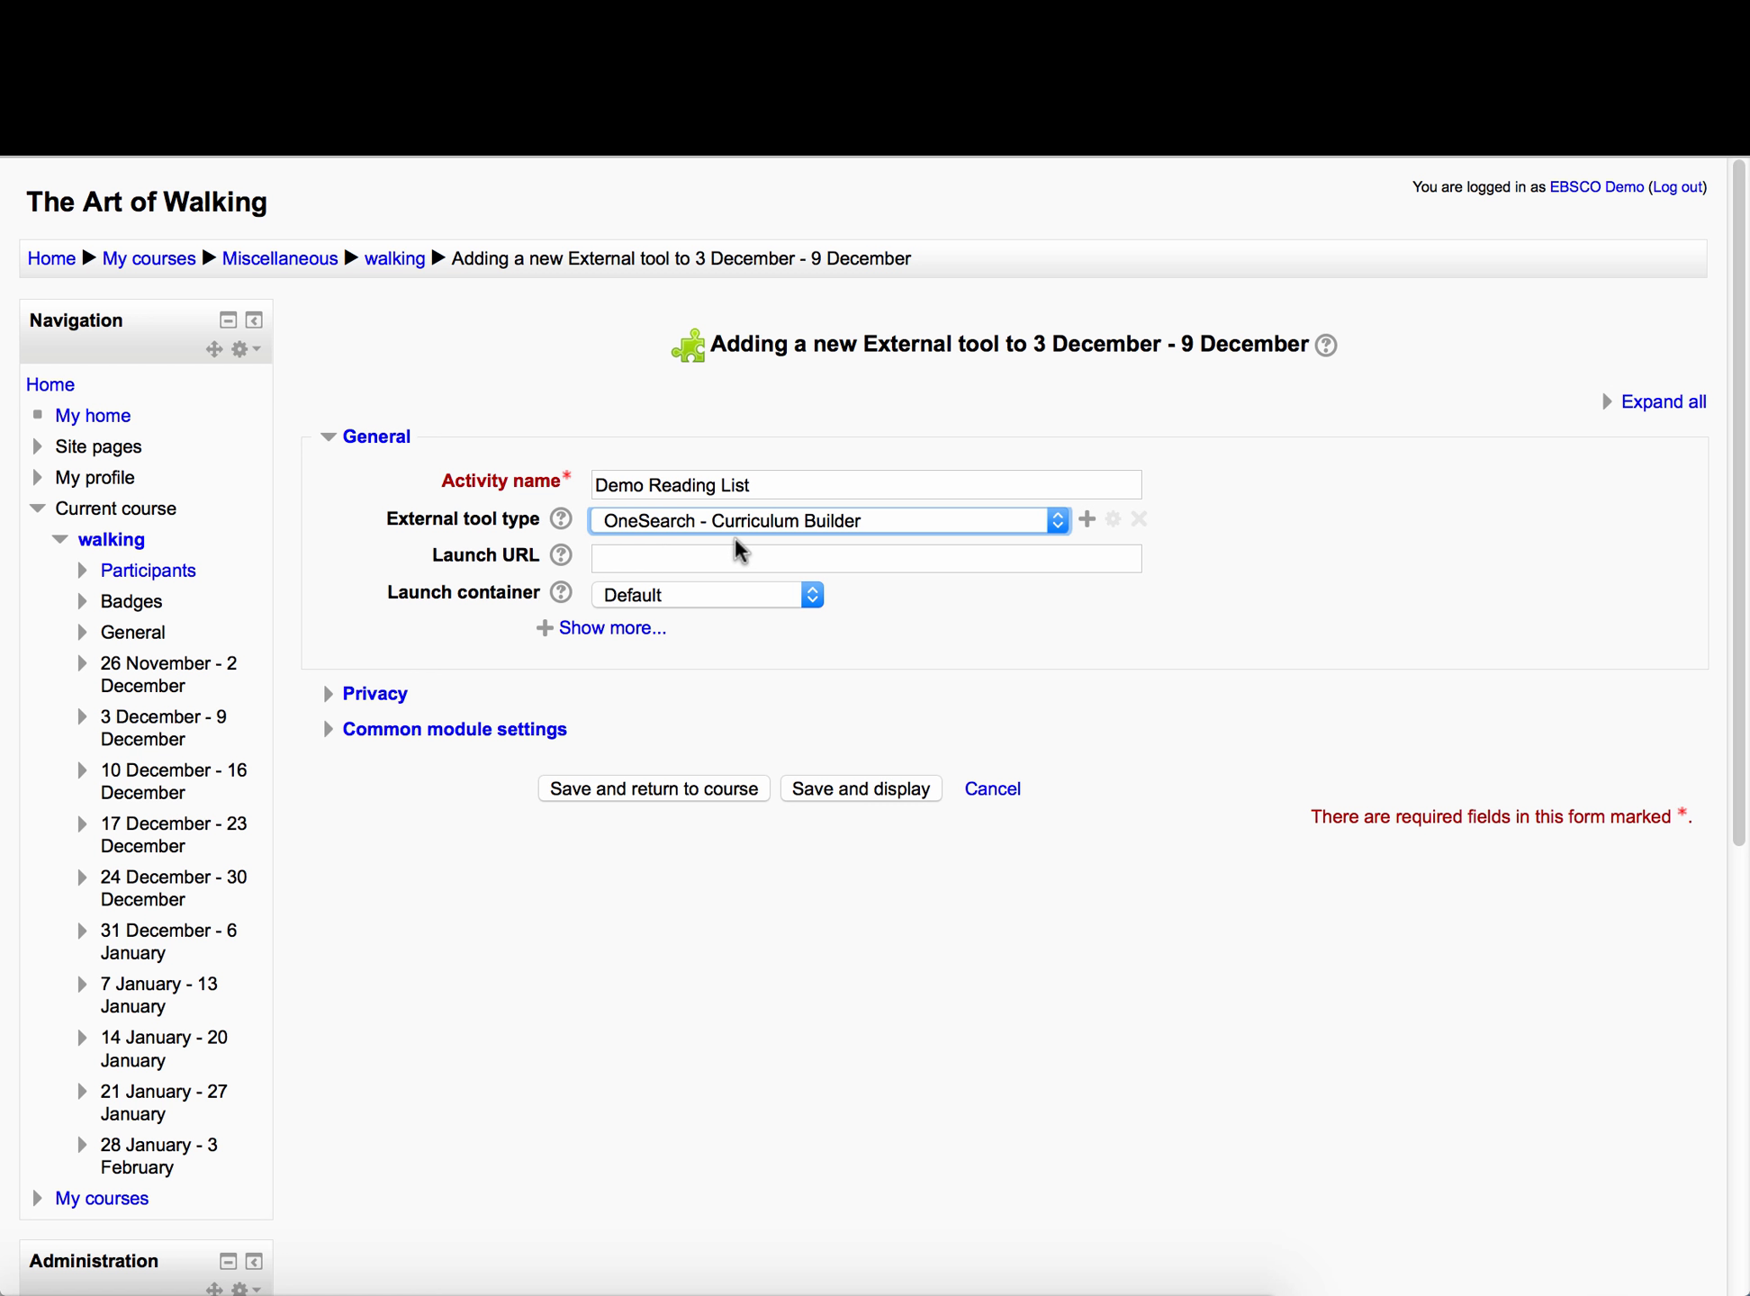
{"action": "left_click", "coordinate": [654, 789]}
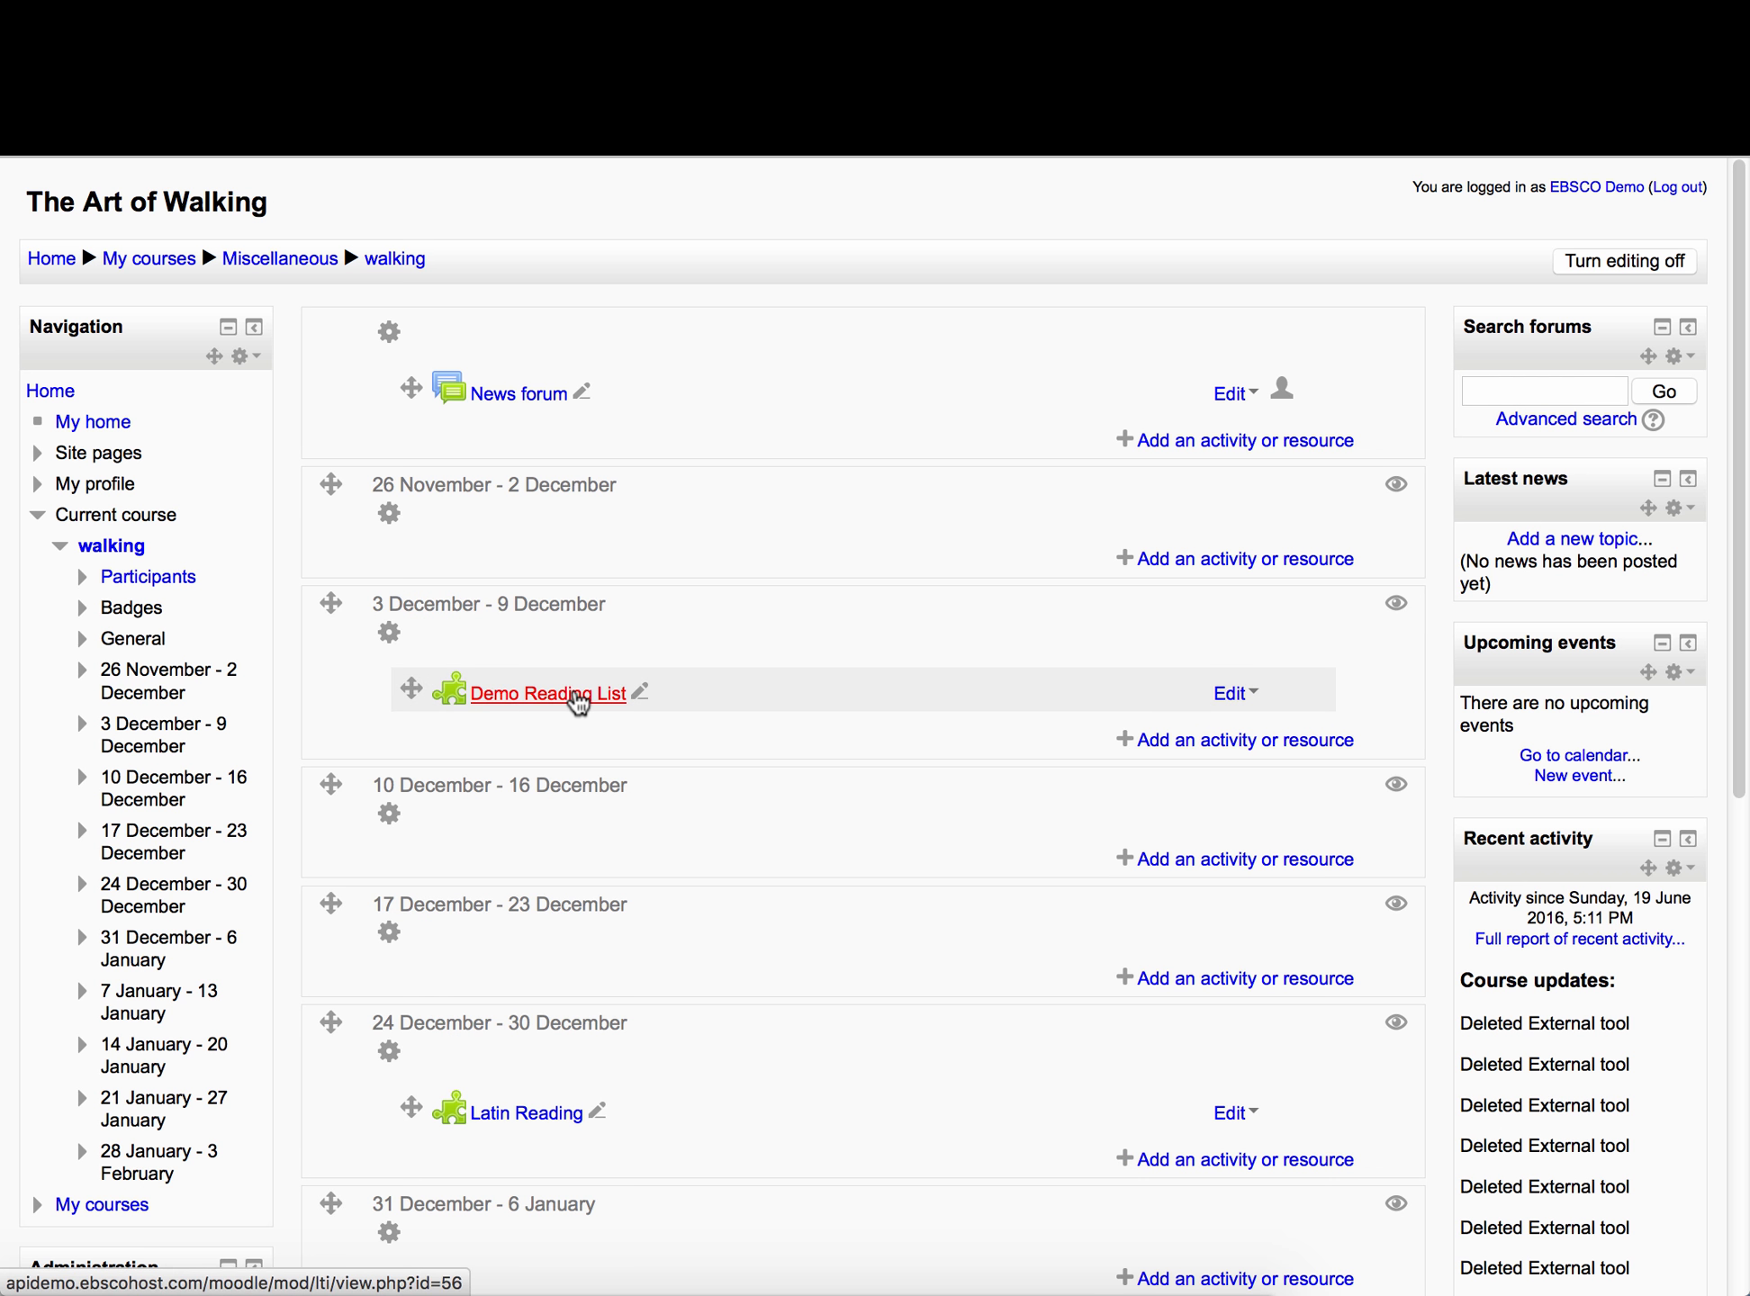
Open the Demo Reading List activity and search the library resources by keyword for "constructivist education".
{"action": "left_click", "coordinate": [577, 697]}
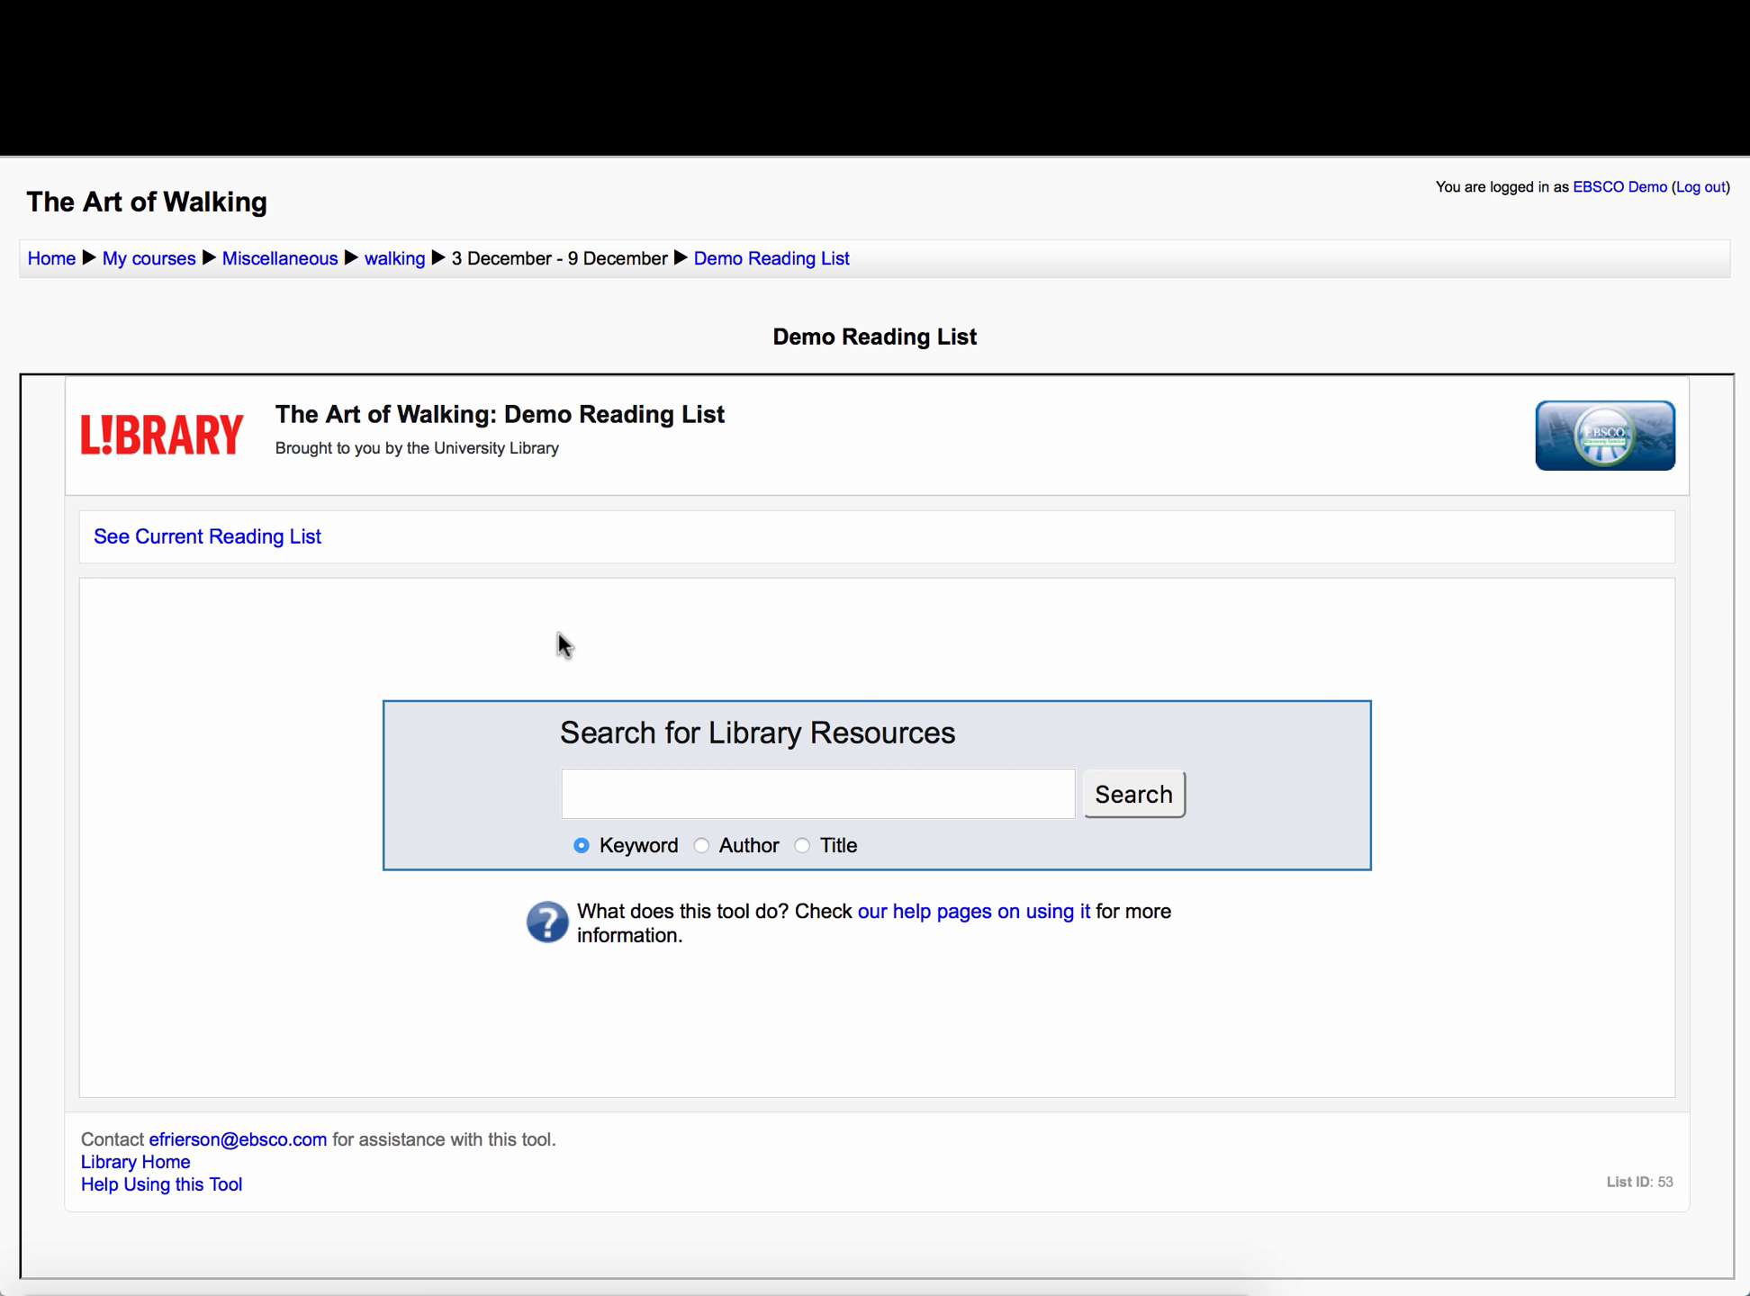
{"action": "left_click", "coordinate": [640, 790]}
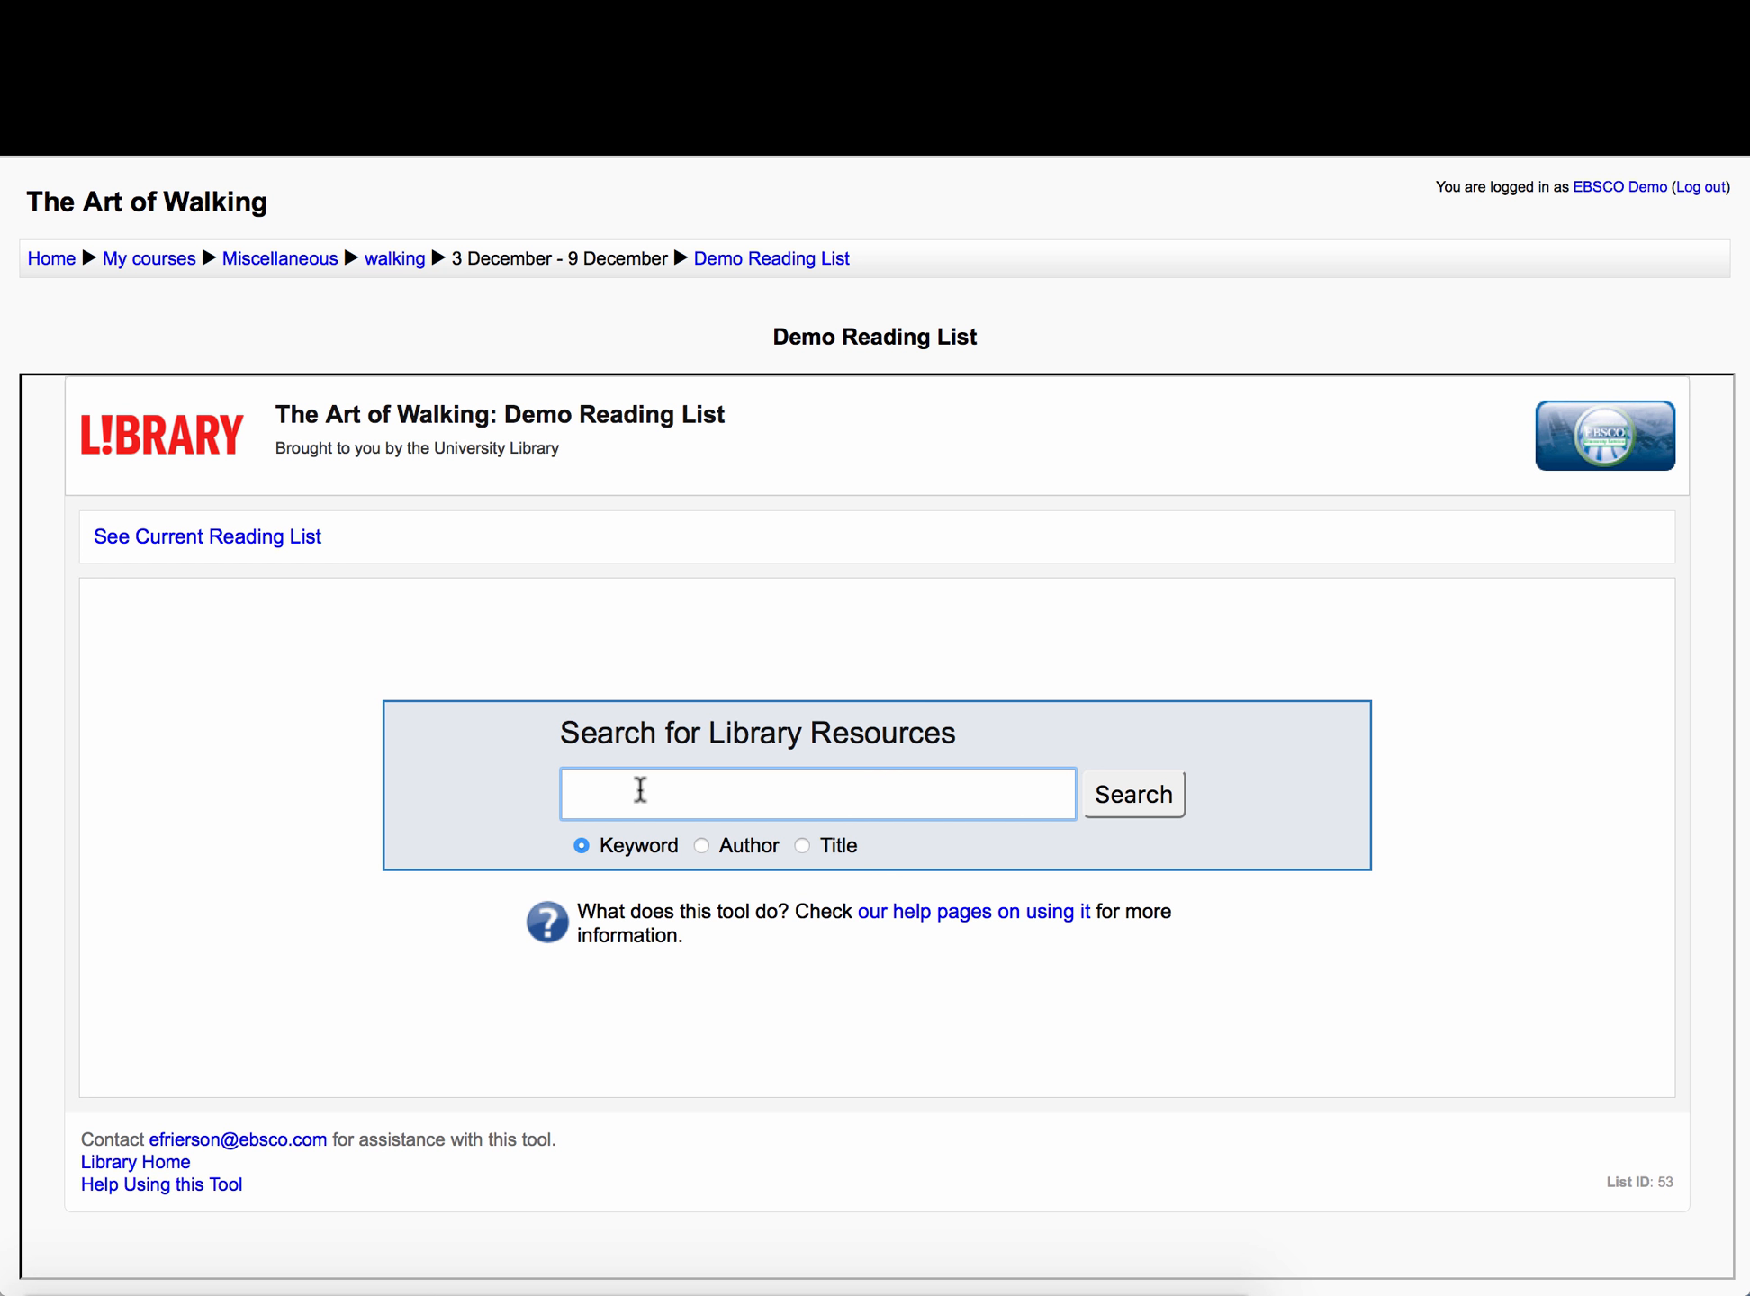
{"action": "type", "text": "co"}
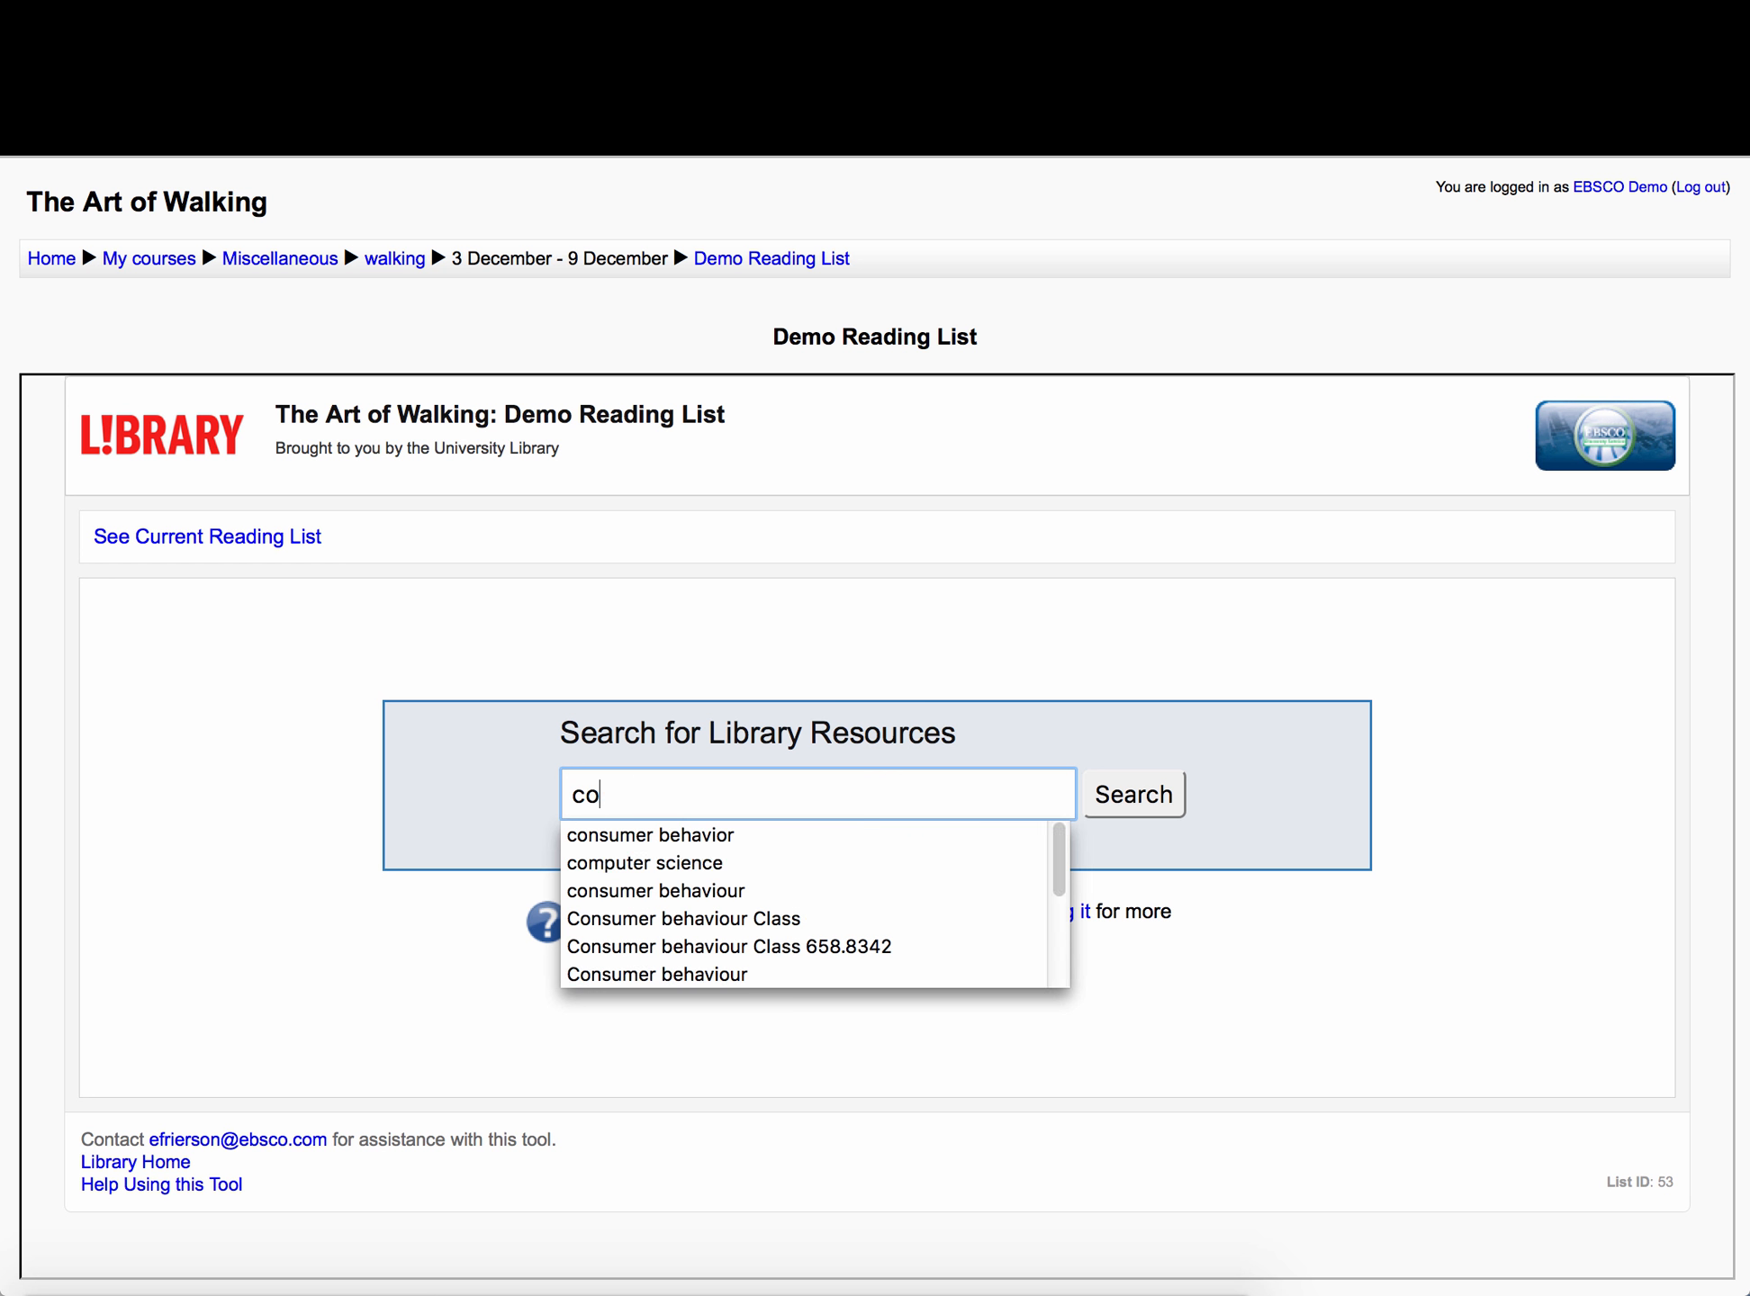
{"action": "type", "text": "nstructivist education"}
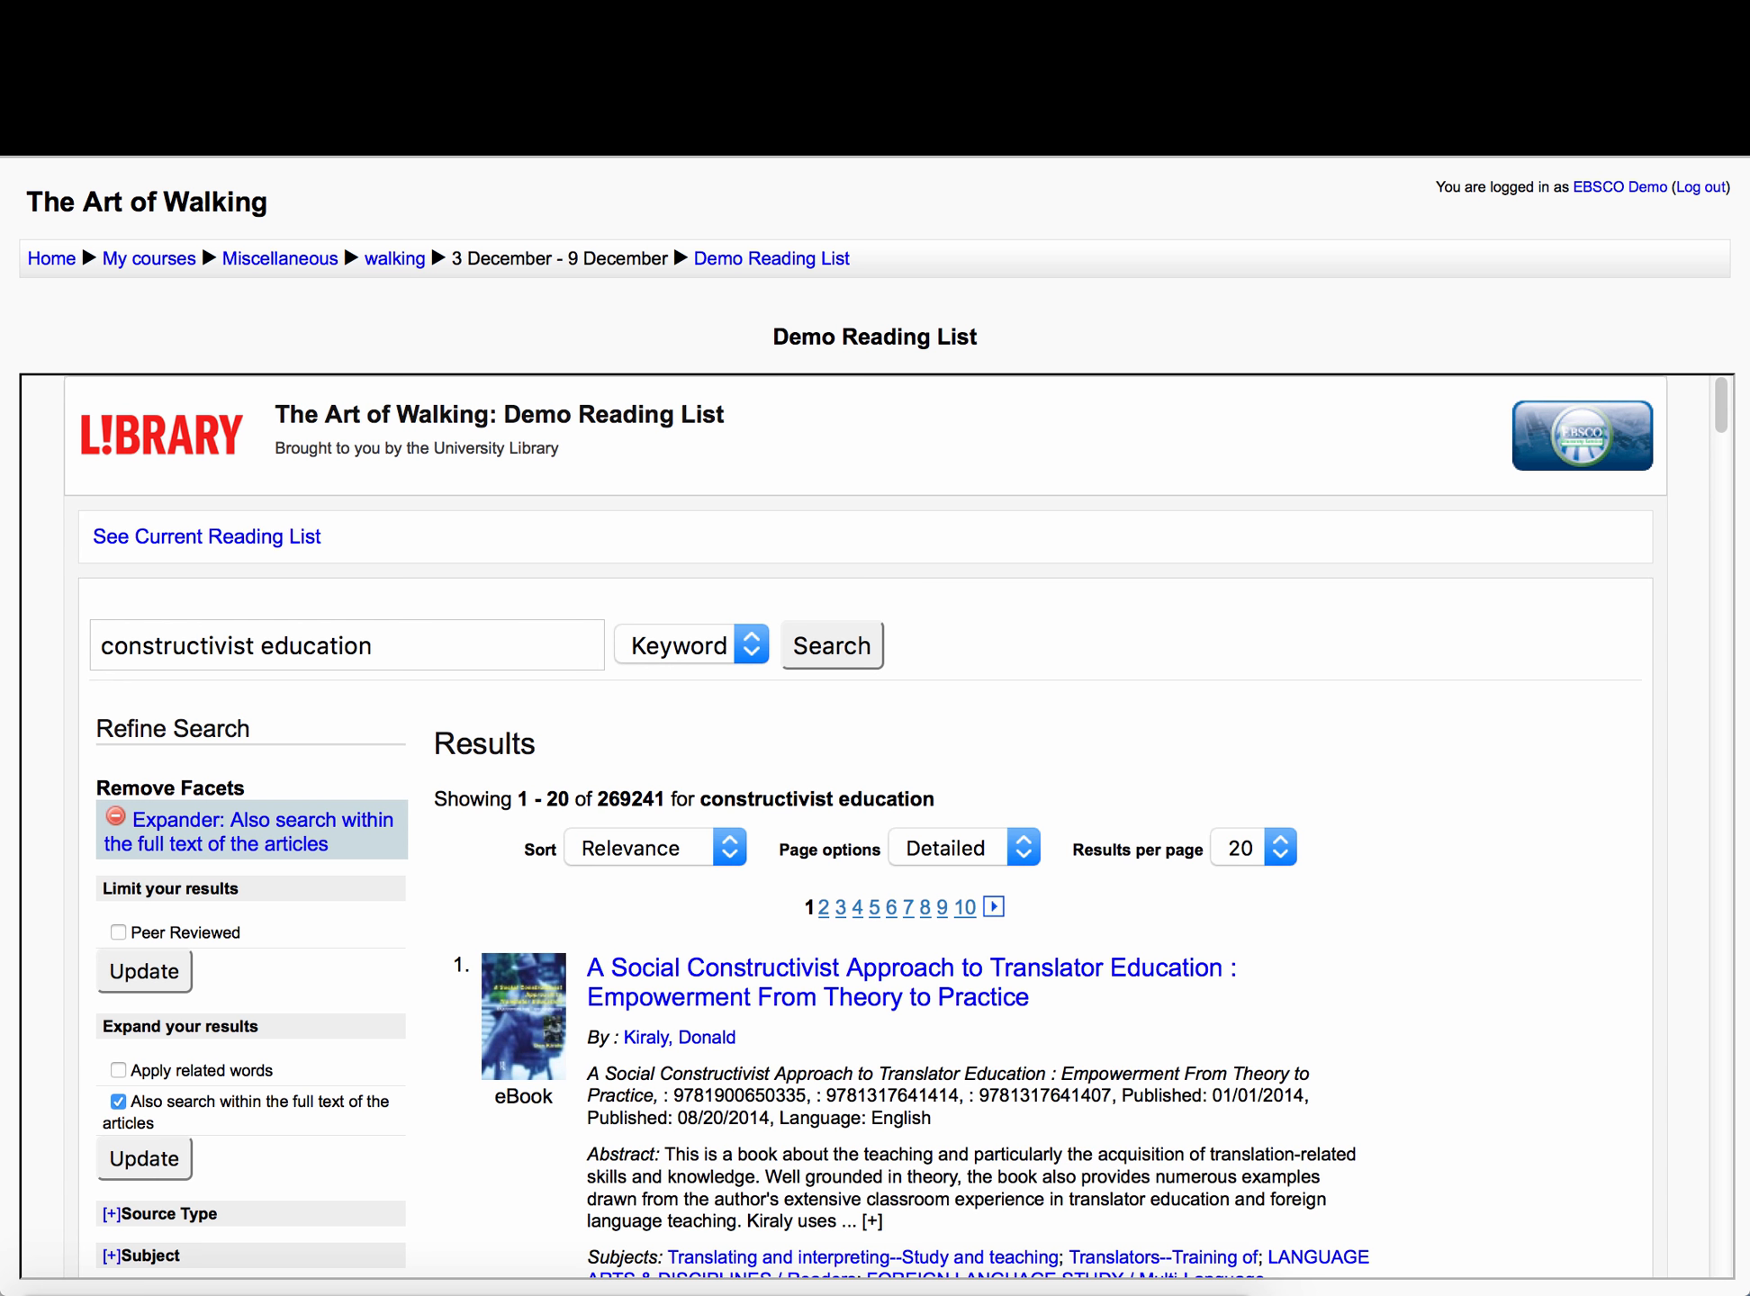
Add the first three constructivist education results to the reading list and remove the second one again.
{"action": "scroll", "coordinate": [693, 1101], "scroll_direction": "down", "scroll_amount": 5}
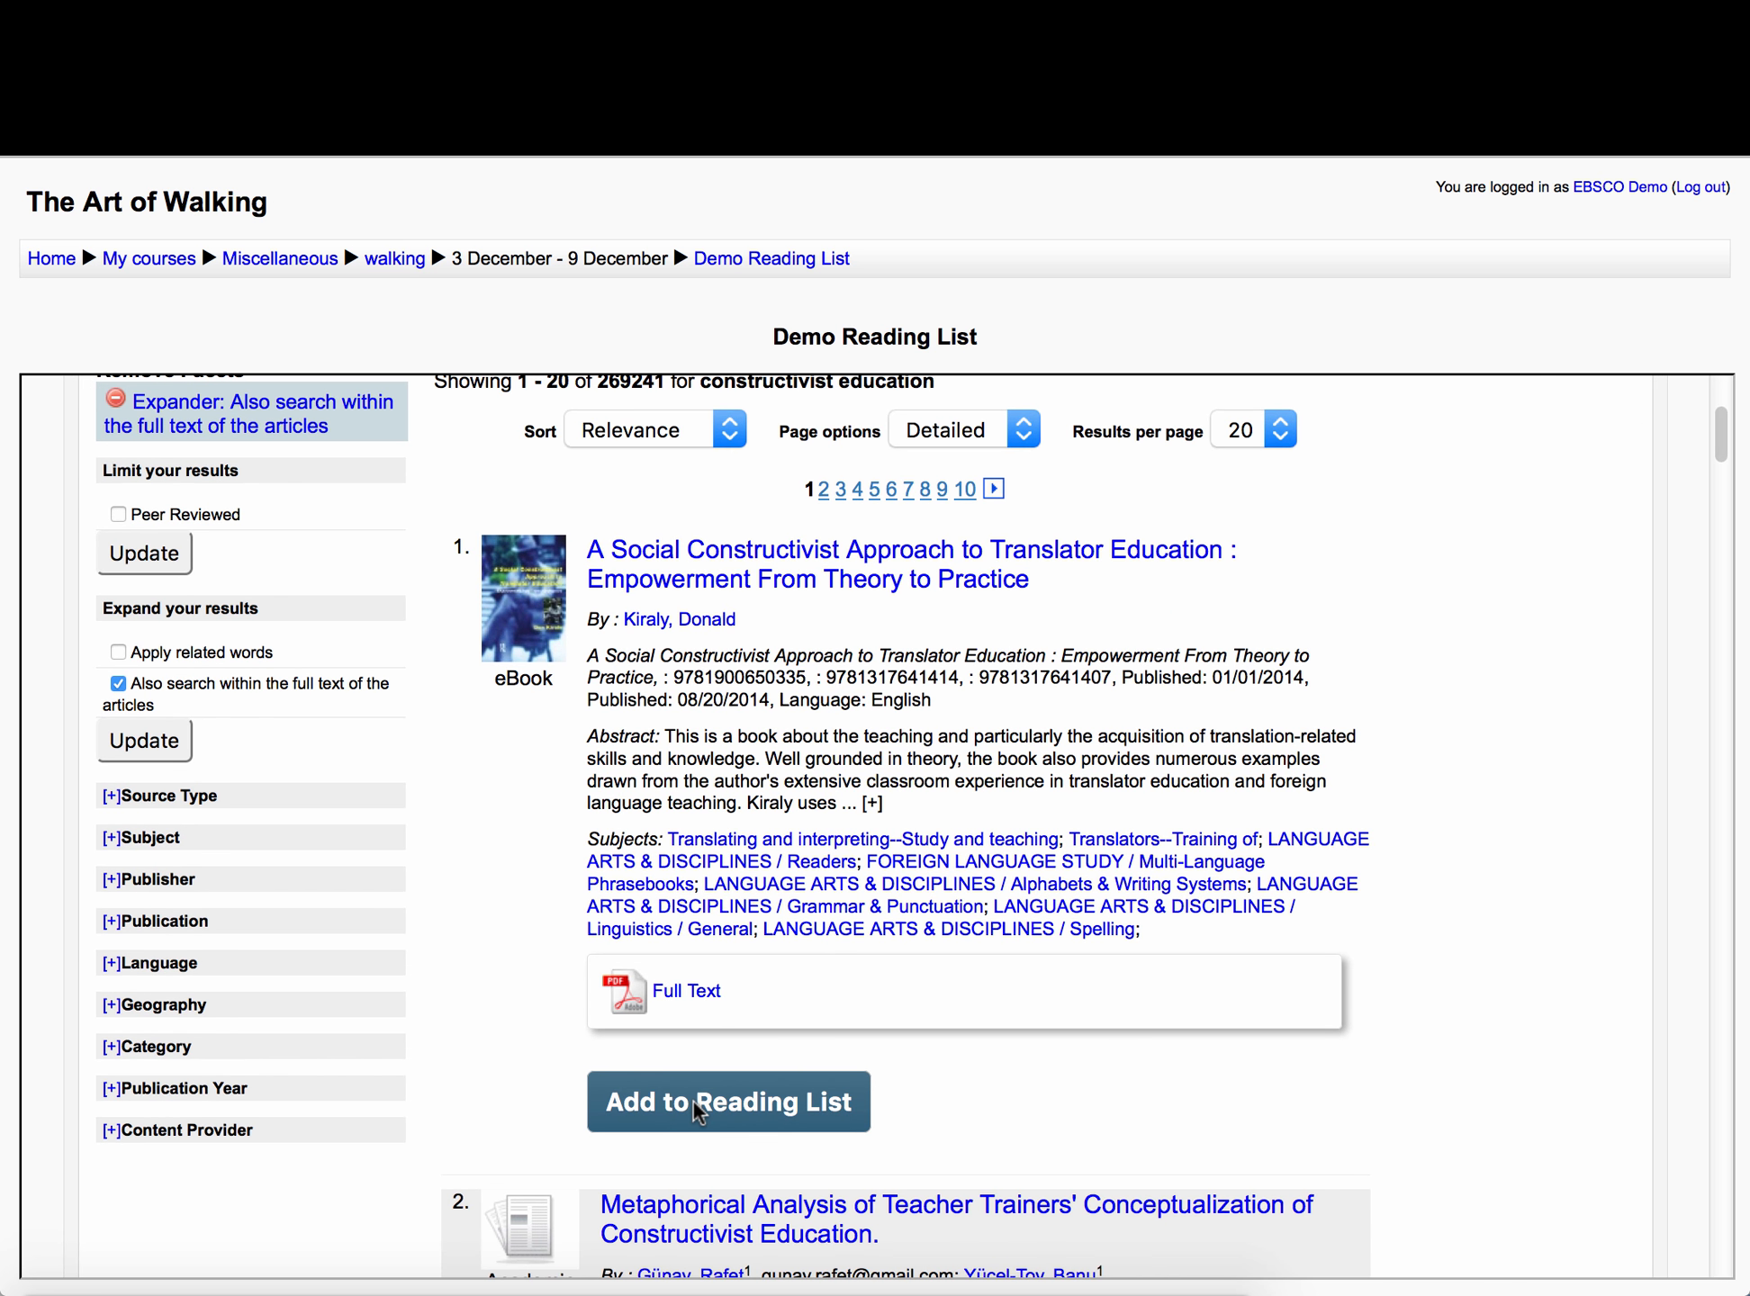
{"action": "left_click", "coordinate": [693, 1102]}
{"action": "scroll", "coordinate": [693, 1102], "scroll_direction": "down", "scroll_amount": 9}
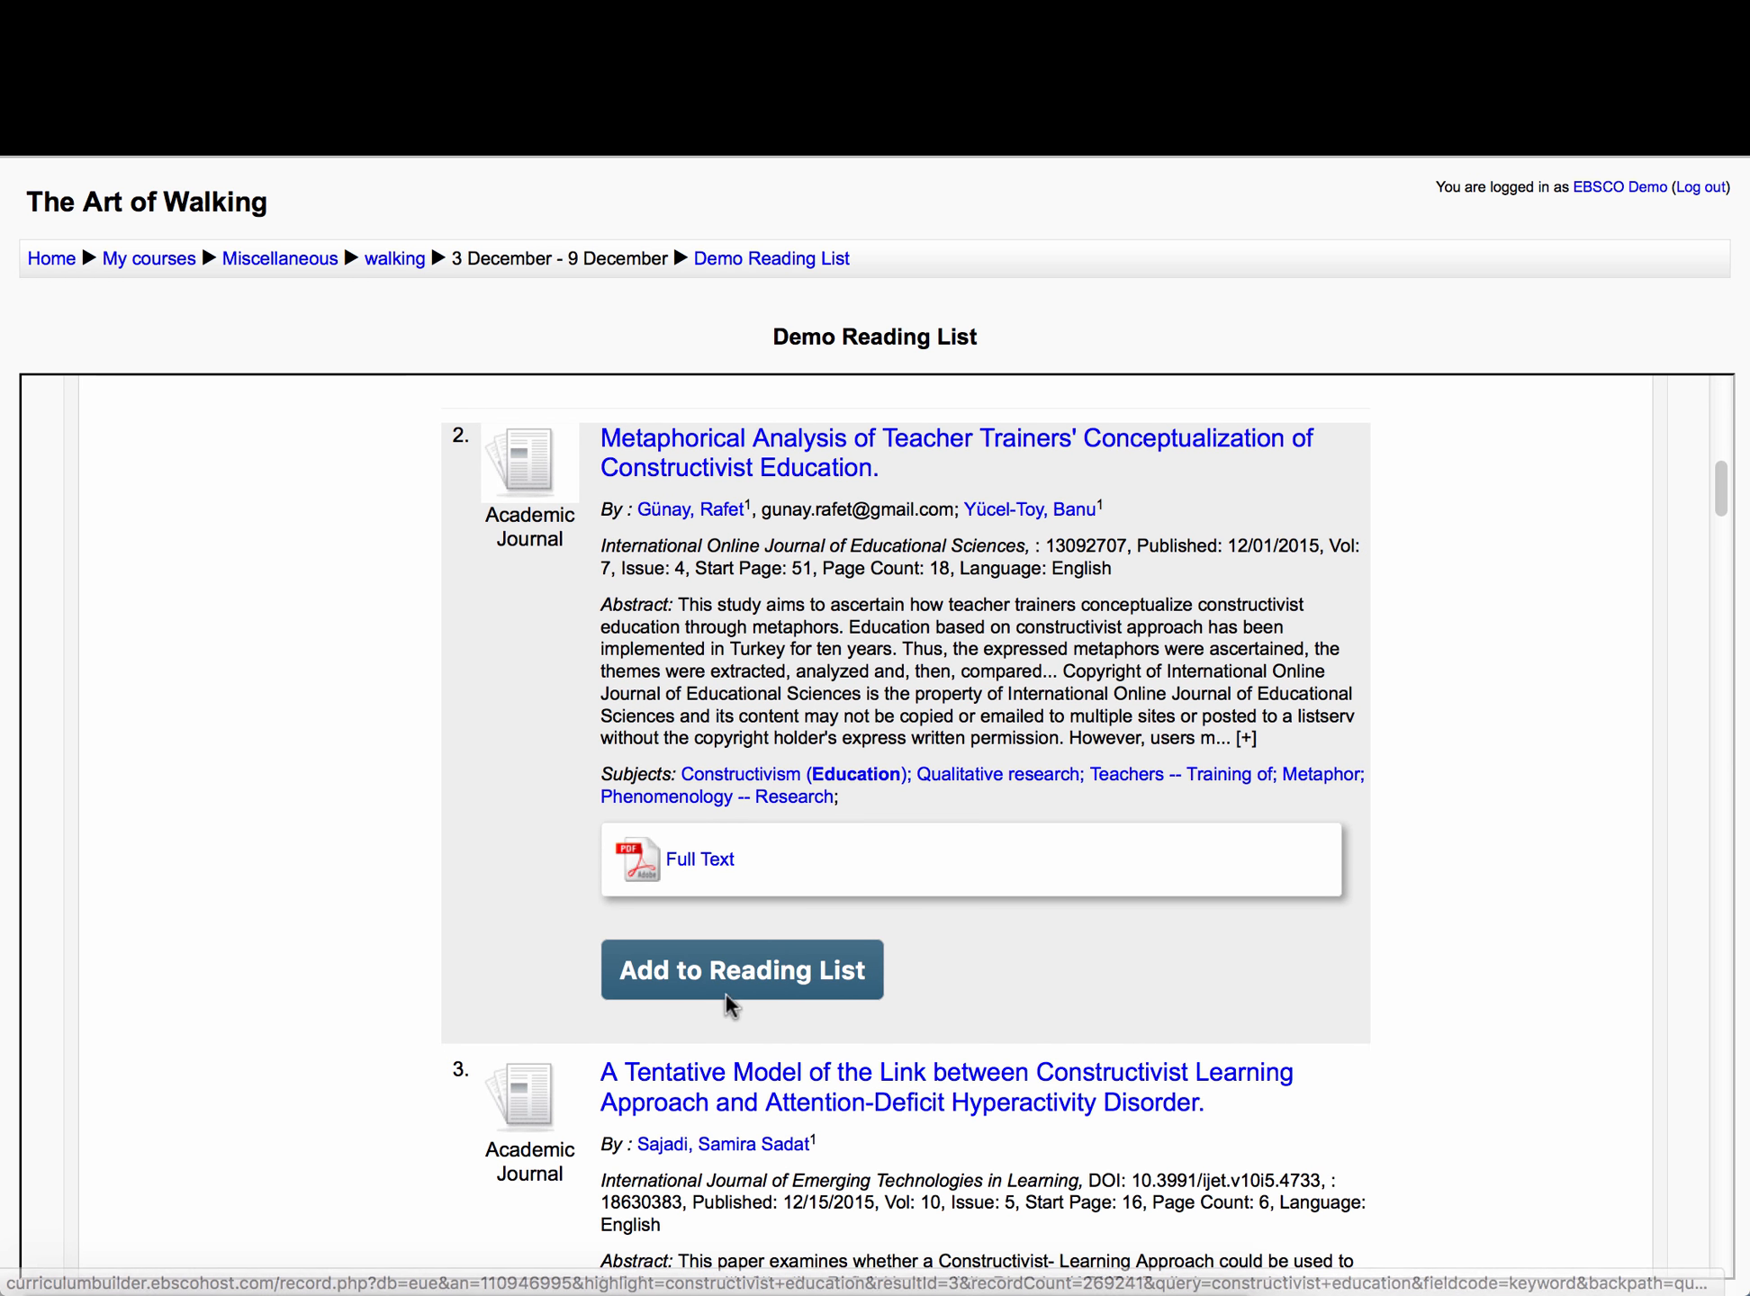
{"action": "left_click", "coordinate": [843, 970]}
{"action": "scroll", "coordinate": [843, 970], "scroll_direction": "down", "scroll_amount": 1}
{"action": "scroll", "coordinate": [738, 977], "scroll_direction": "down", "scroll_amount": 6}
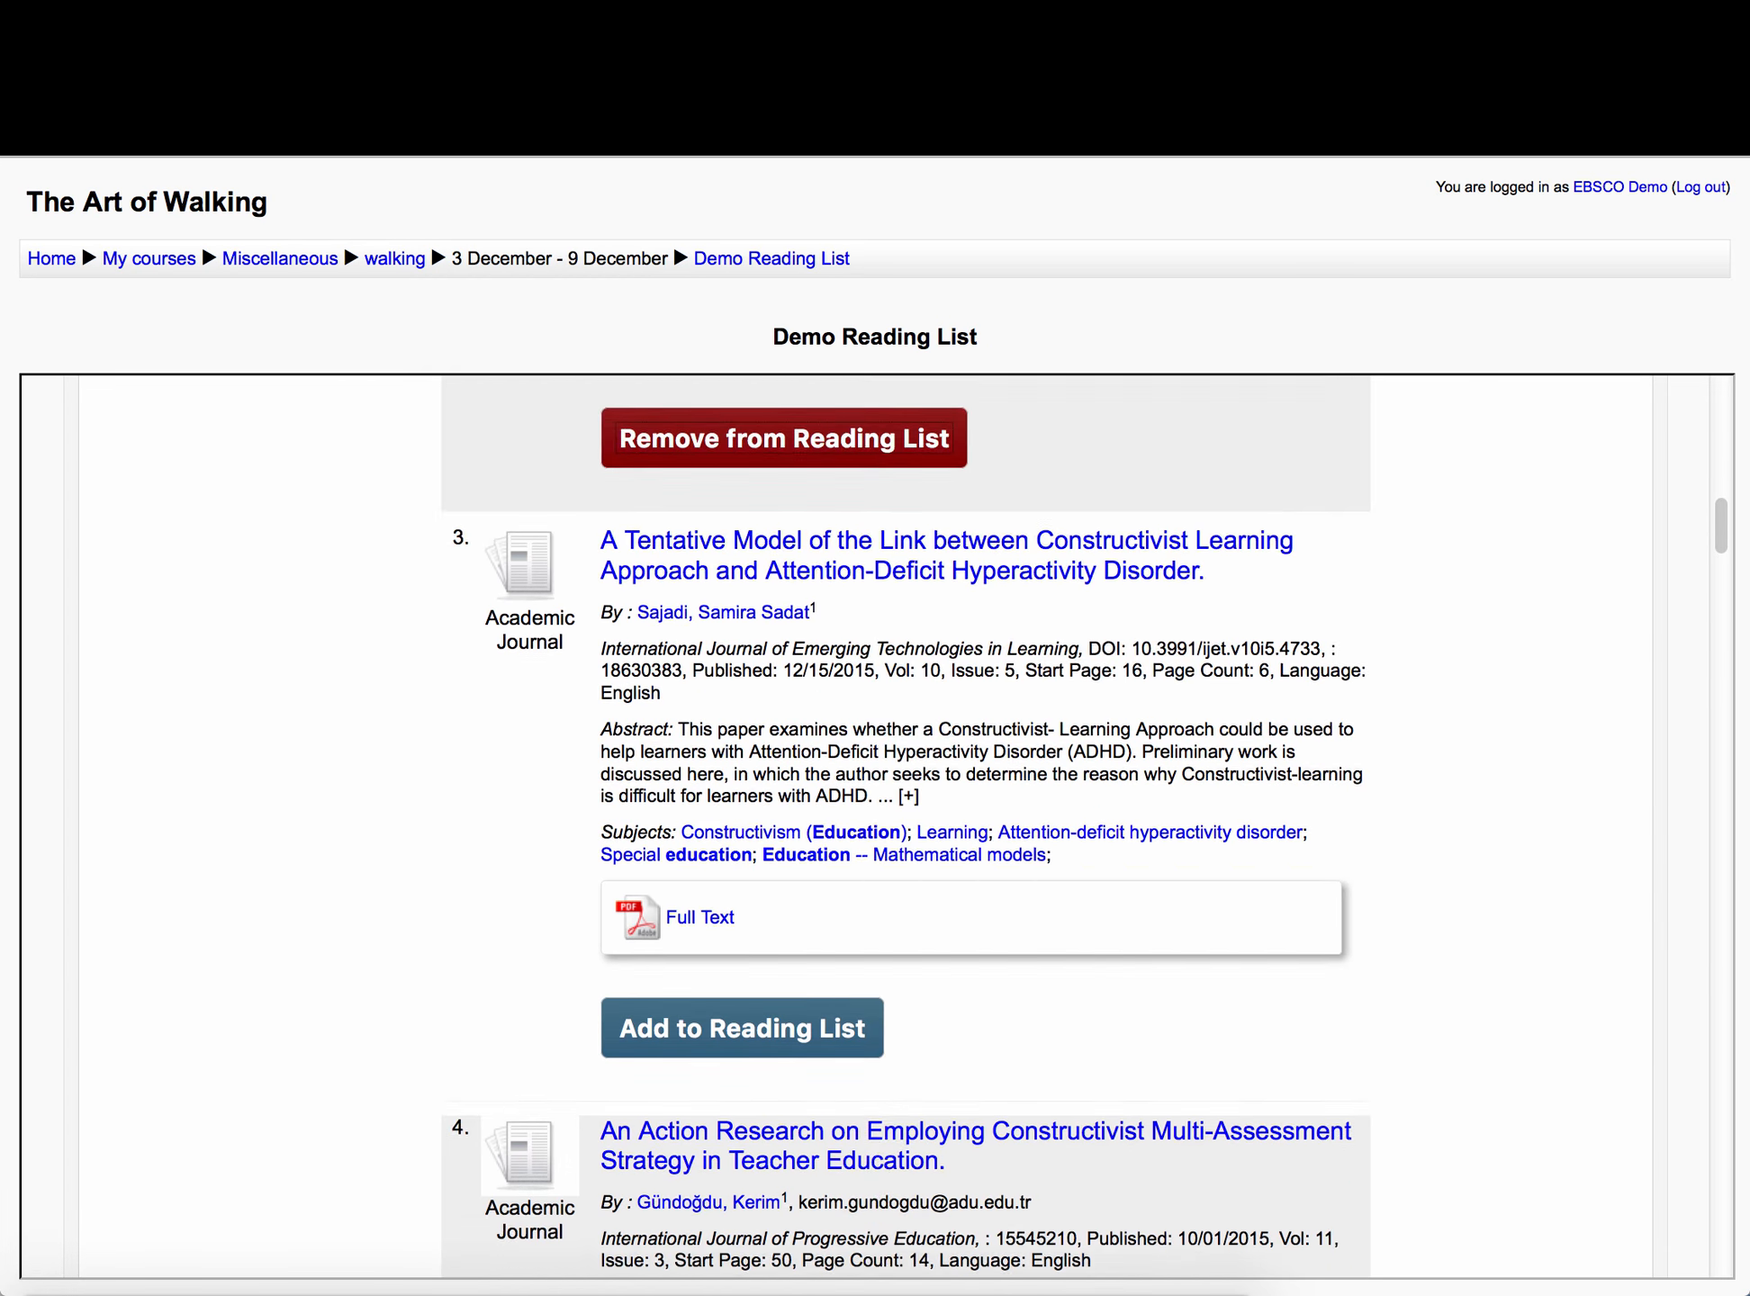
{"action": "left_click", "coordinate": [735, 859]}
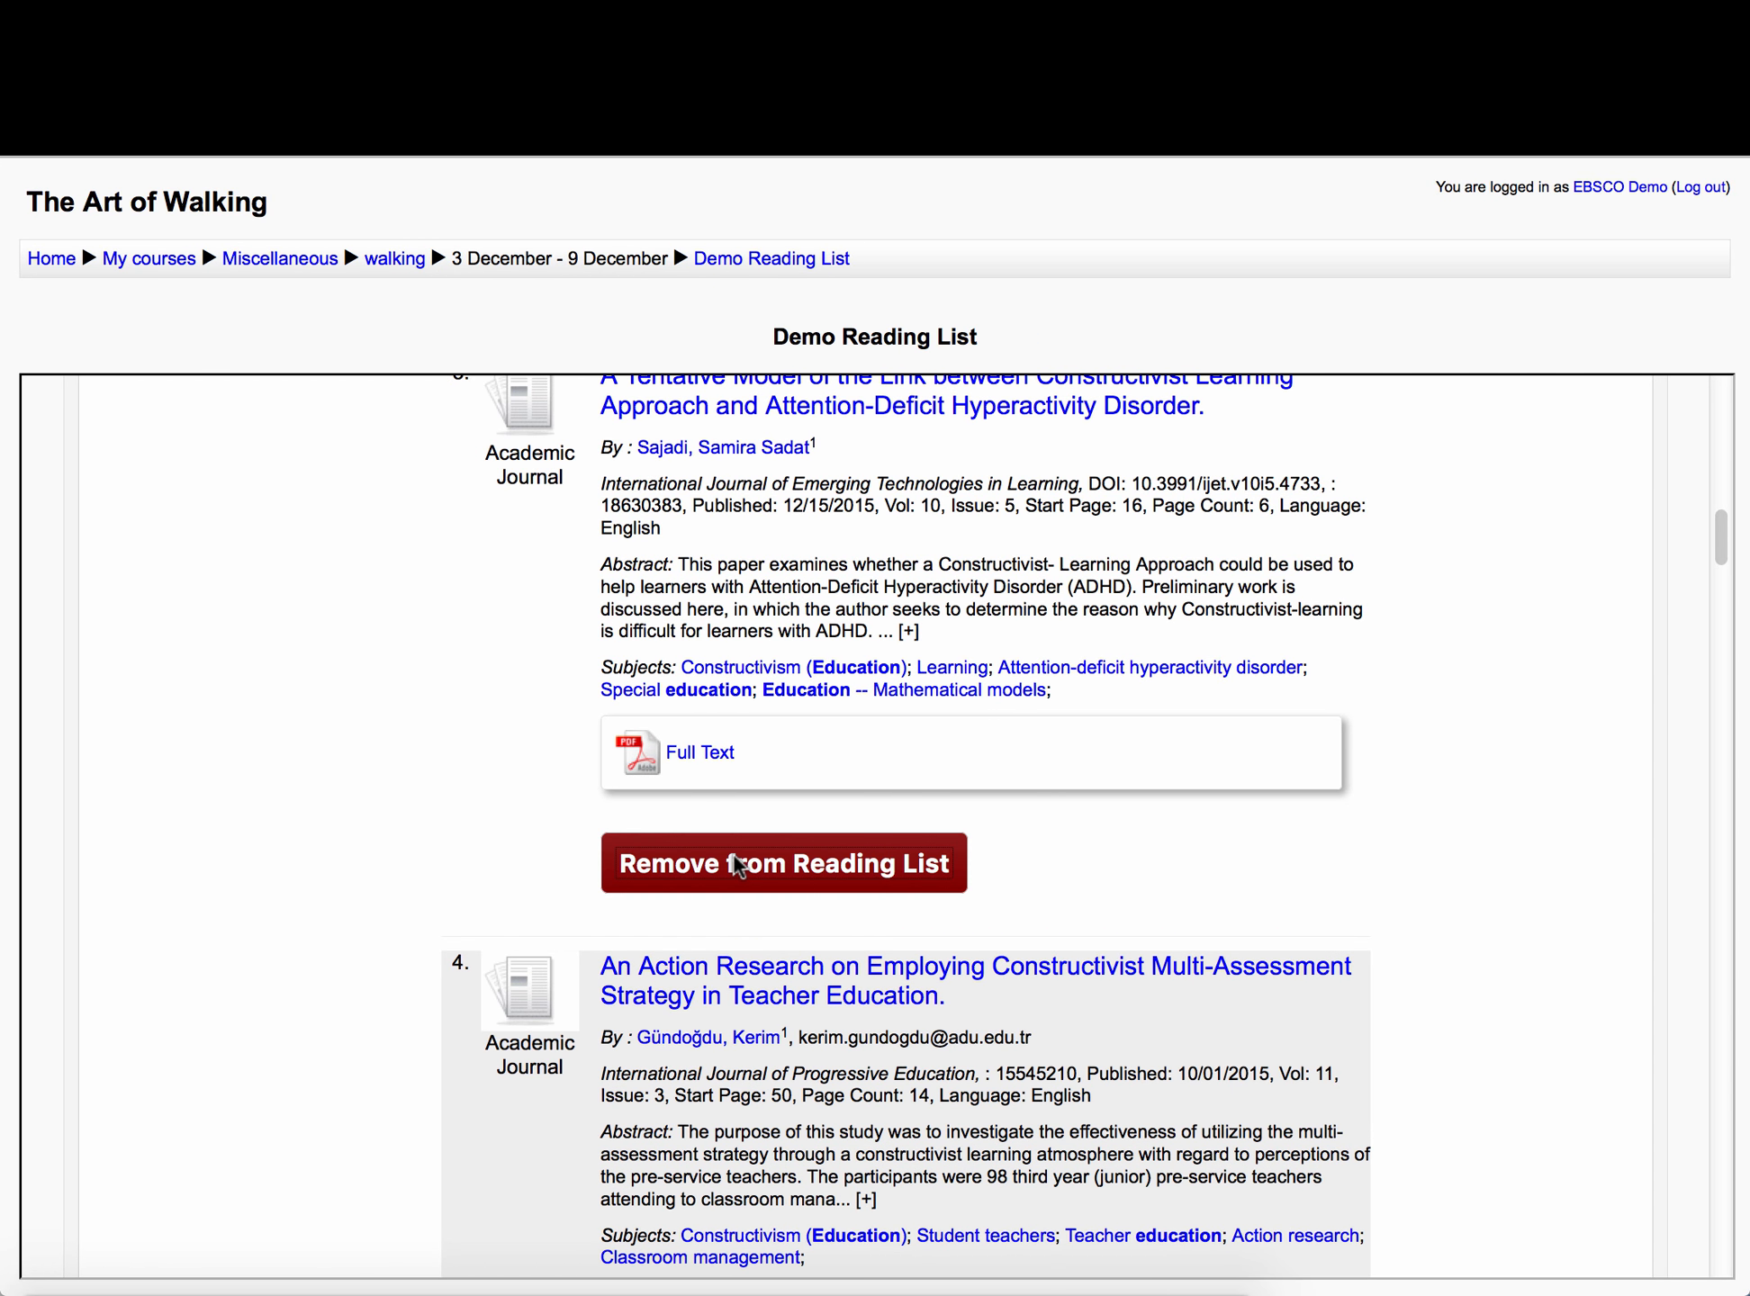
{"action": "scroll", "coordinate": [735, 856], "scroll_direction": "up", "scroll_amount": 5}
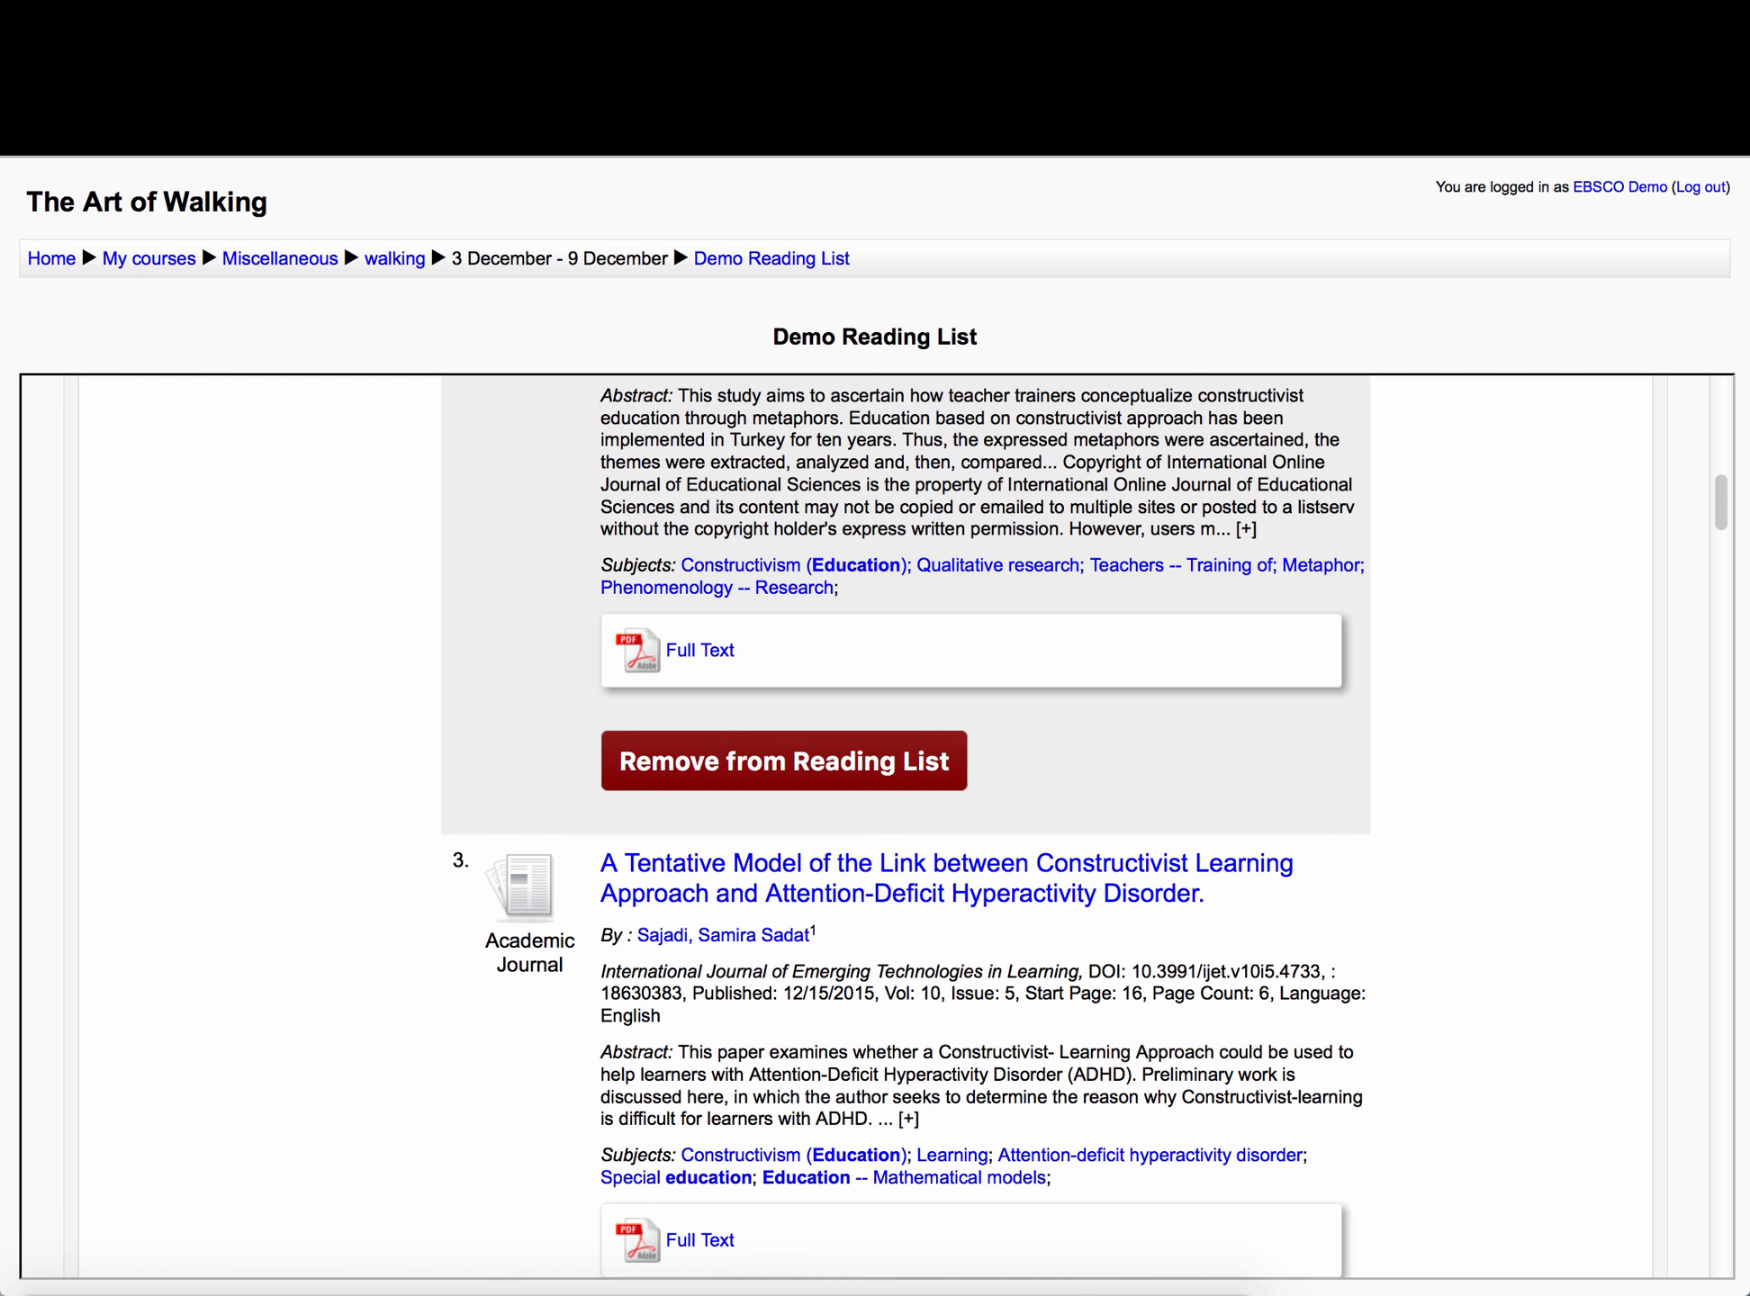
{"action": "left_click", "coordinate": [774, 767]}
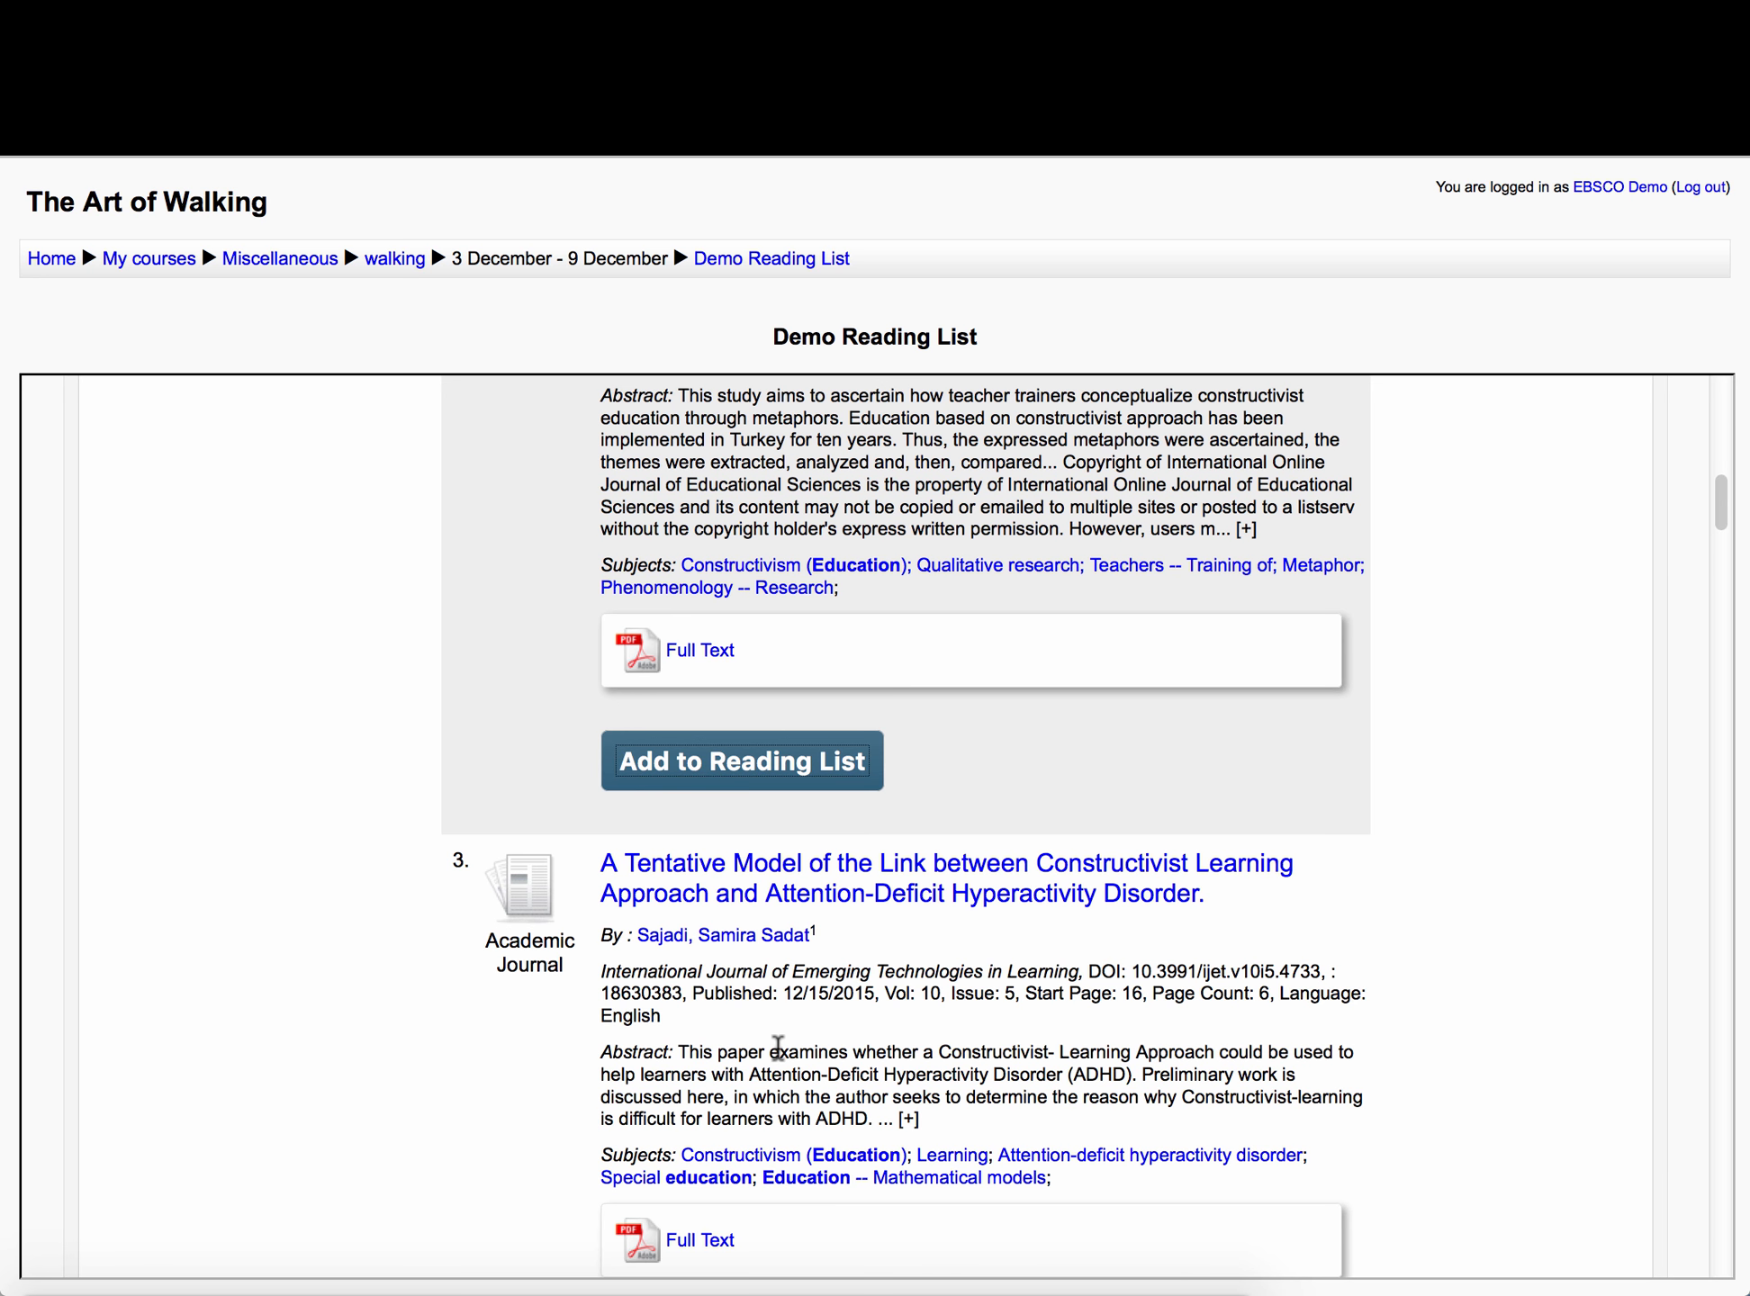
Replace the search term with "5E lesson plans" and run a new keyword search.
{"action": "scroll", "coordinate": [778, 1047], "scroll_direction": "up", "scroll_amount": 15}
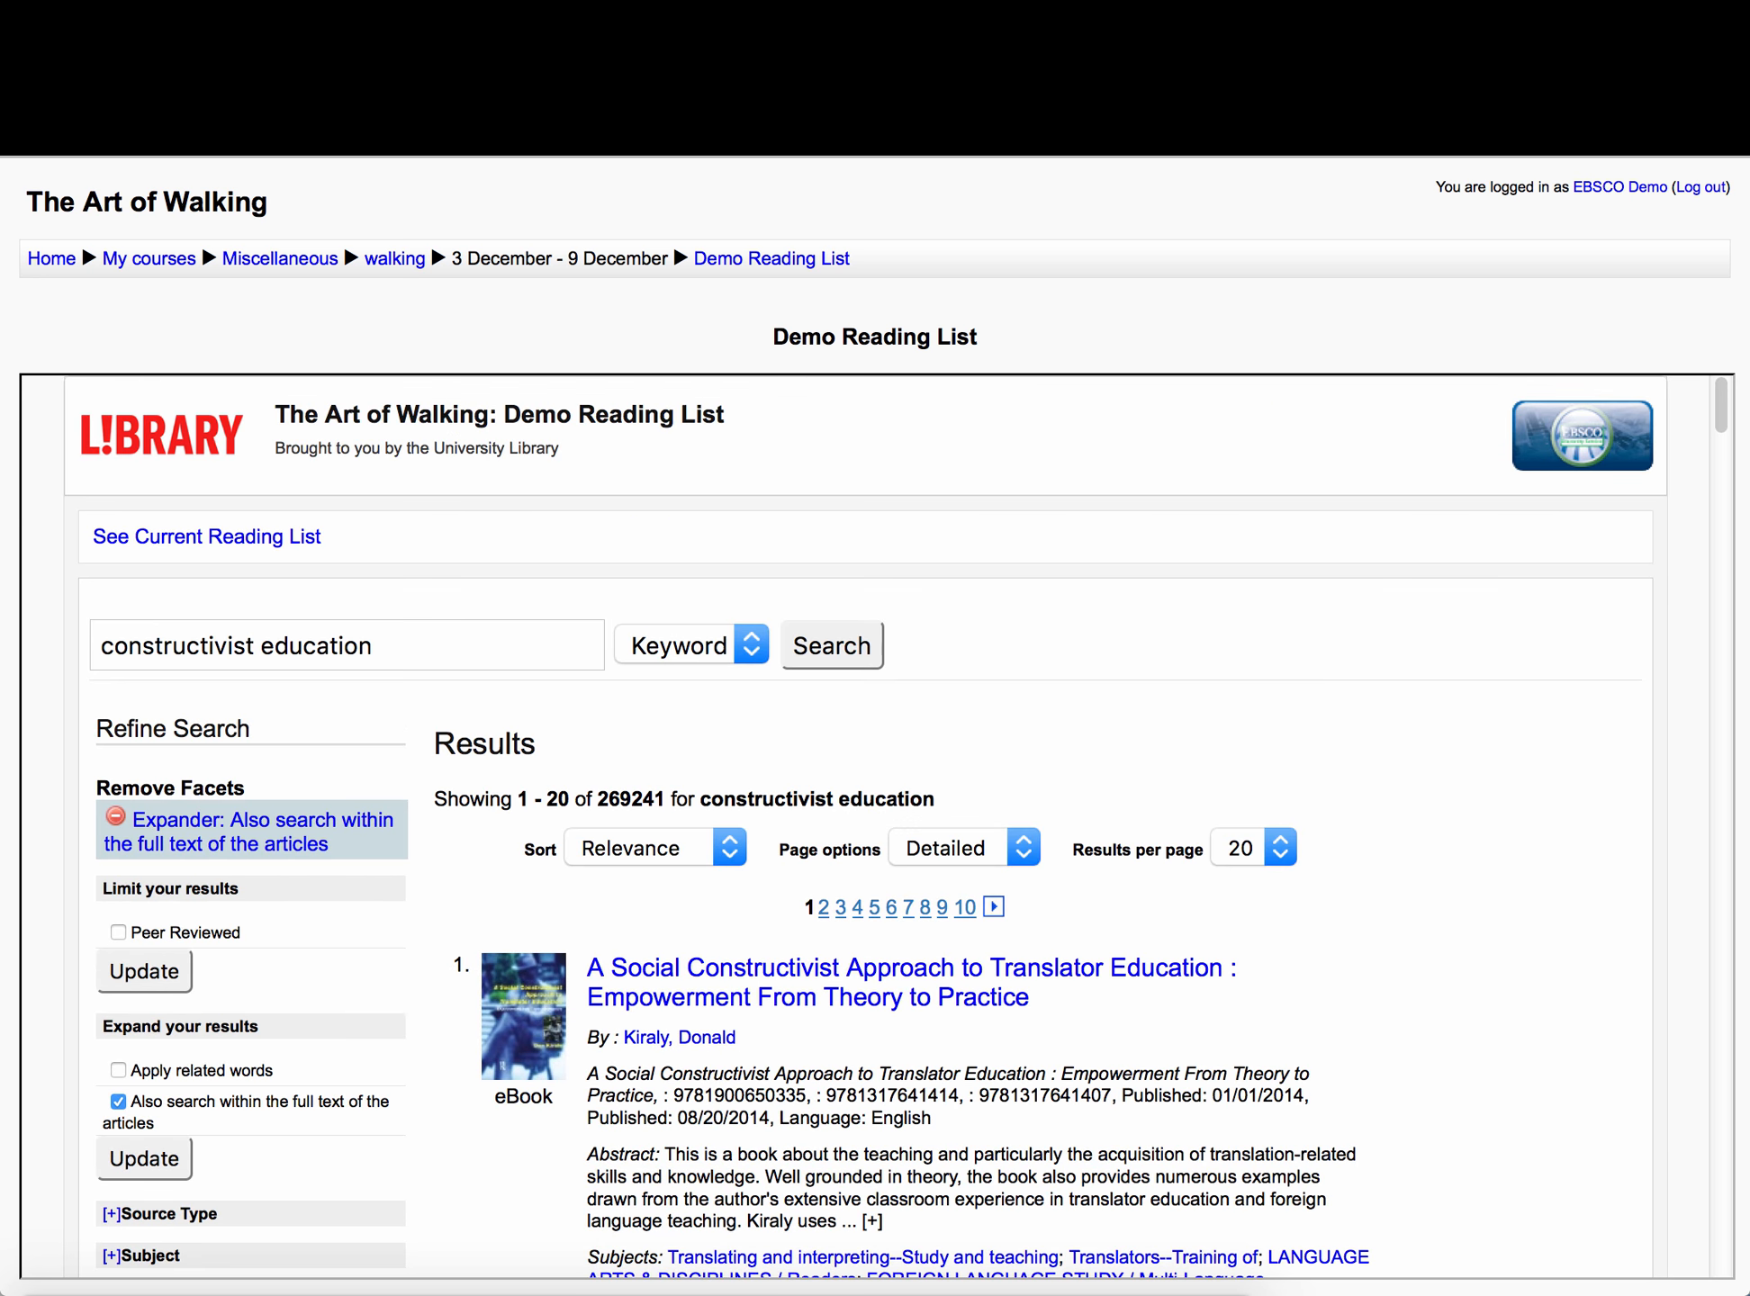
{"action": "triple_click", "coordinate": [404, 644]}
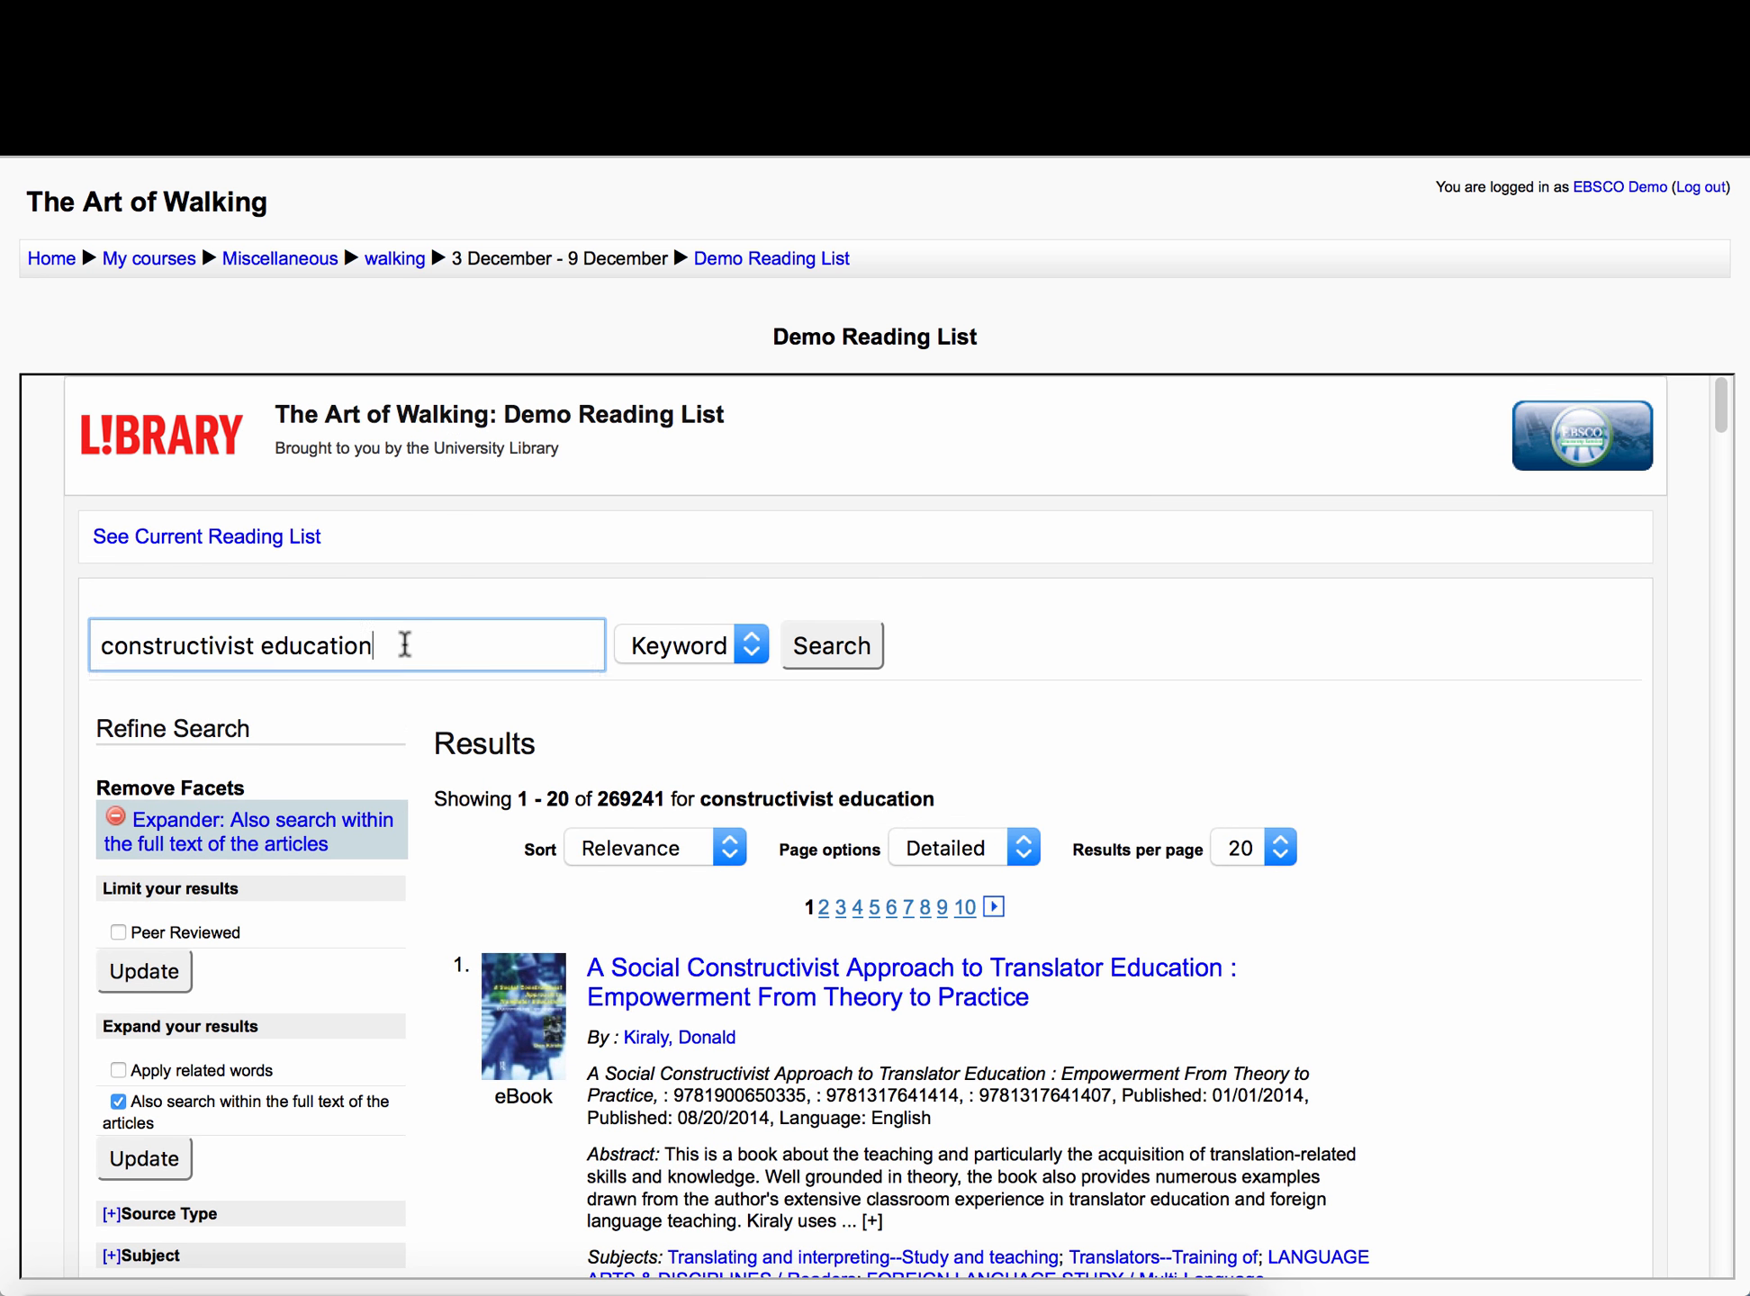
{"action": "key", "text": "BackSpace"}
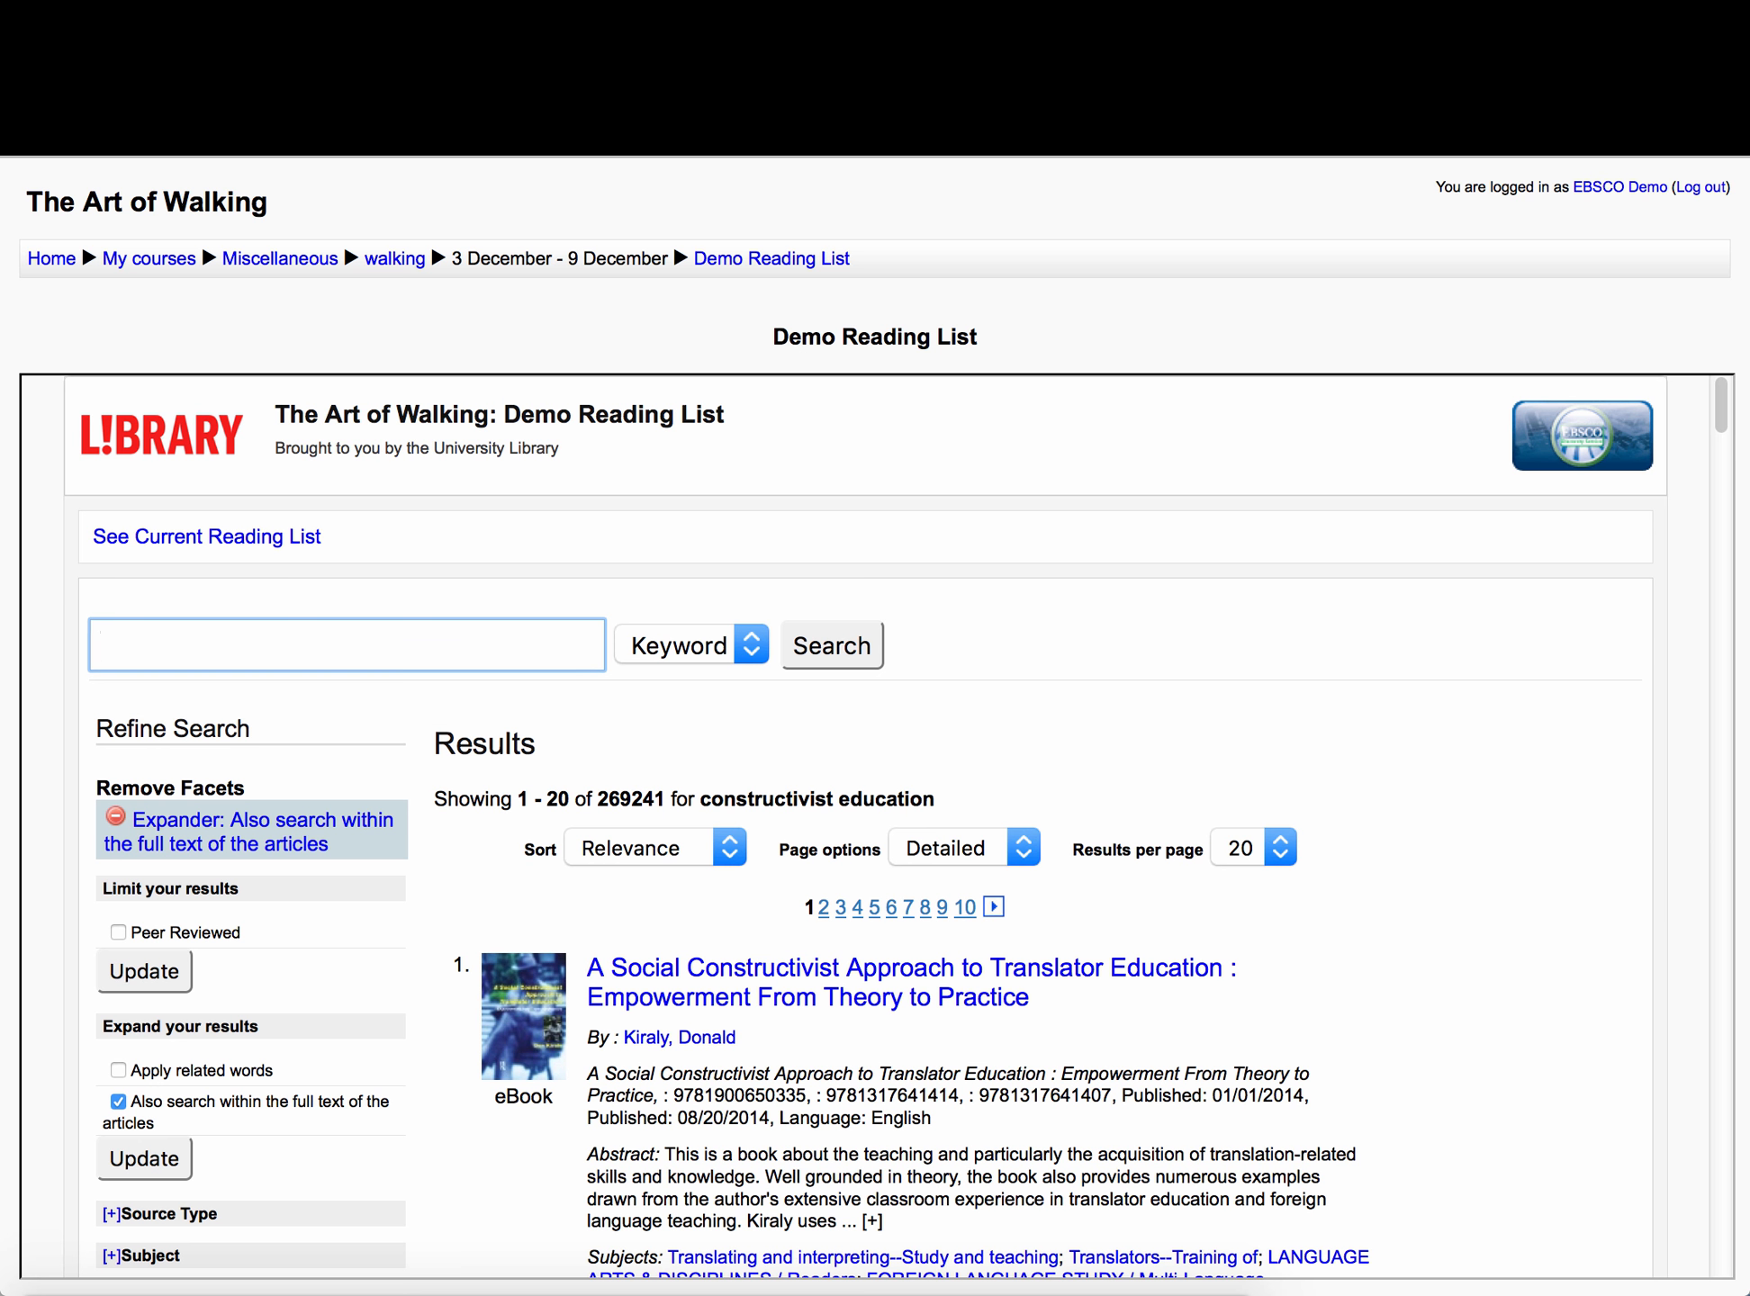
{"action": "type", "text": "5E lesson plans"}
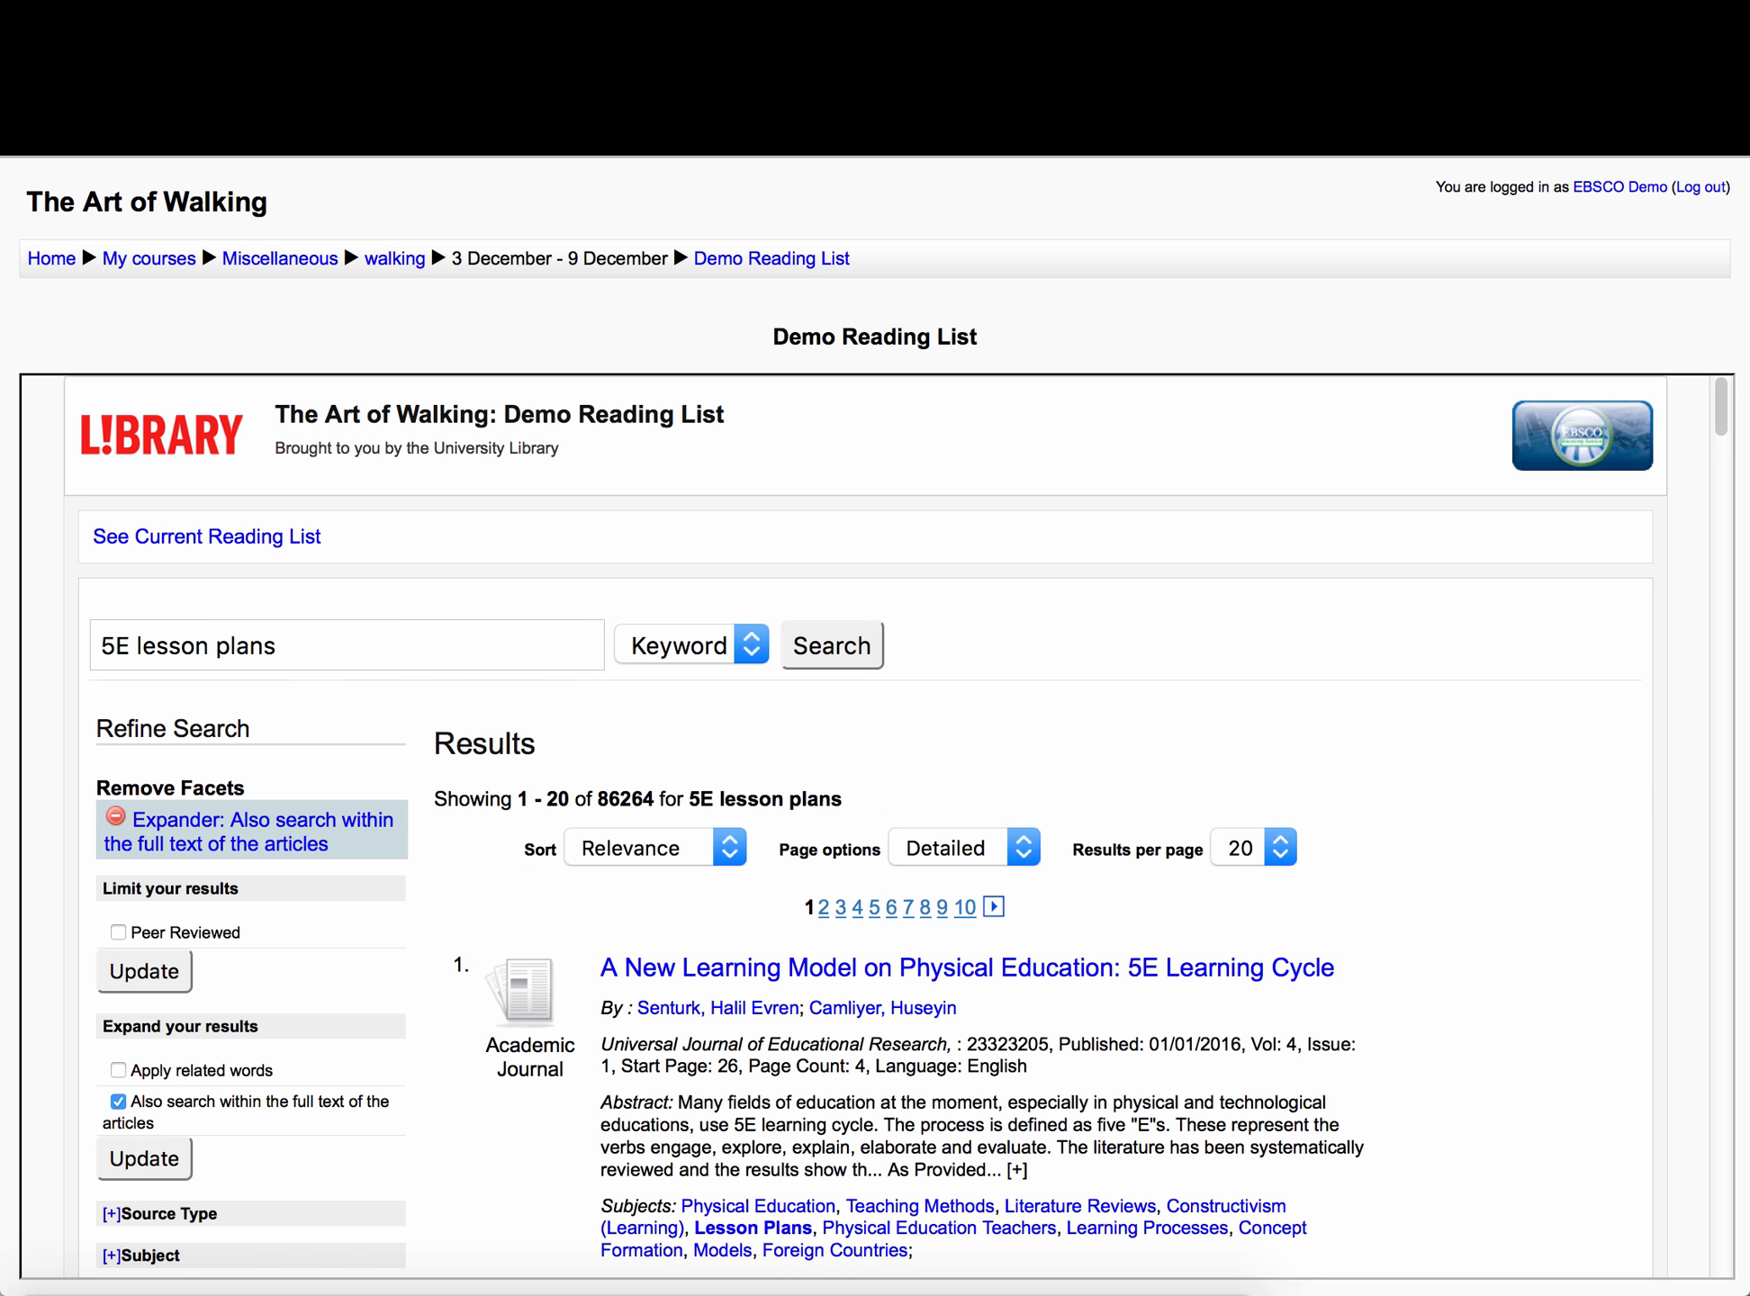
Add the first three results for 5E lesson plans to the reading list.
{"action": "scroll", "coordinate": [594, 508], "scroll_direction": "down", "scroll_amount": 5}
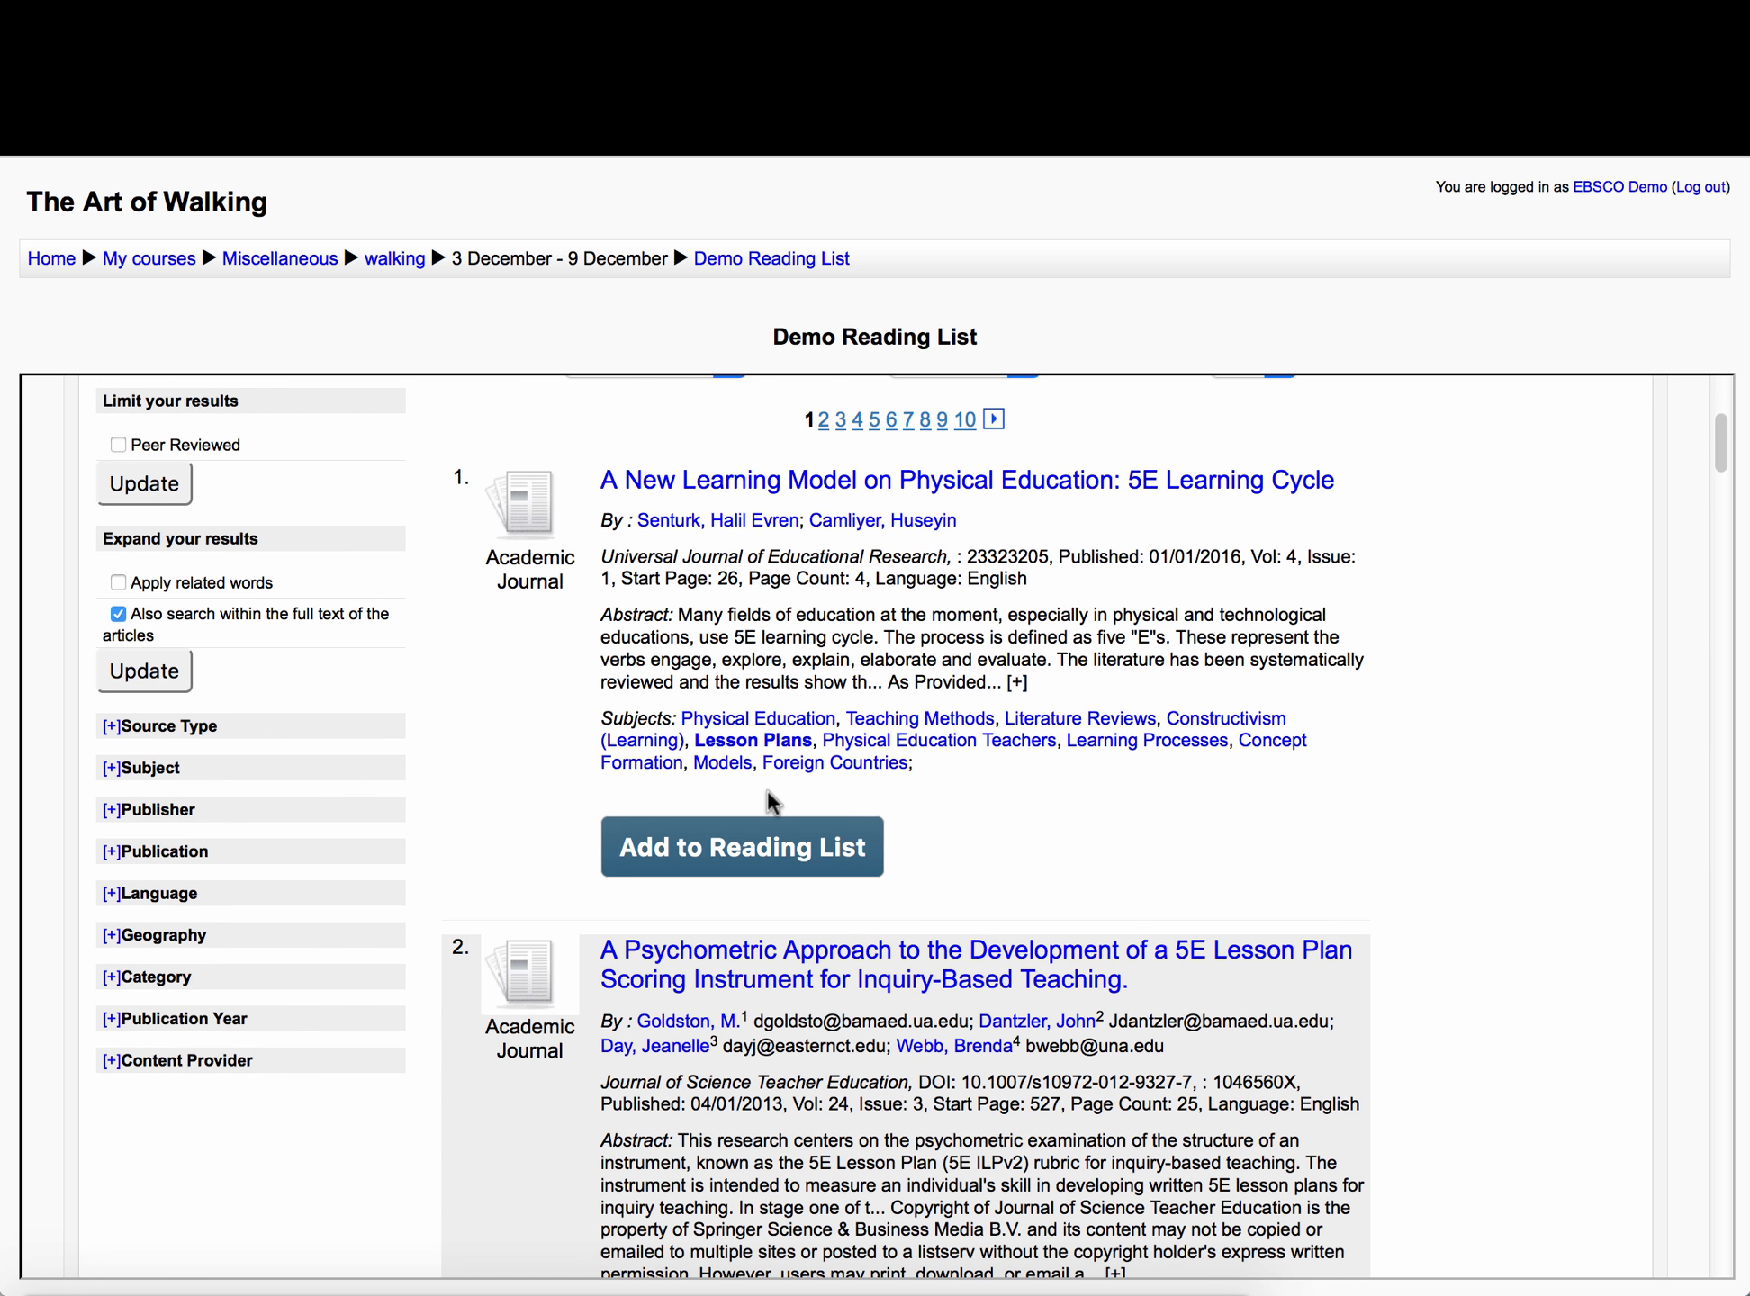
{"action": "left_click", "coordinate": [780, 823]}
{"action": "scroll", "coordinate": [780, 823], "scroll_direction": "down", "scroll_amount": 6}
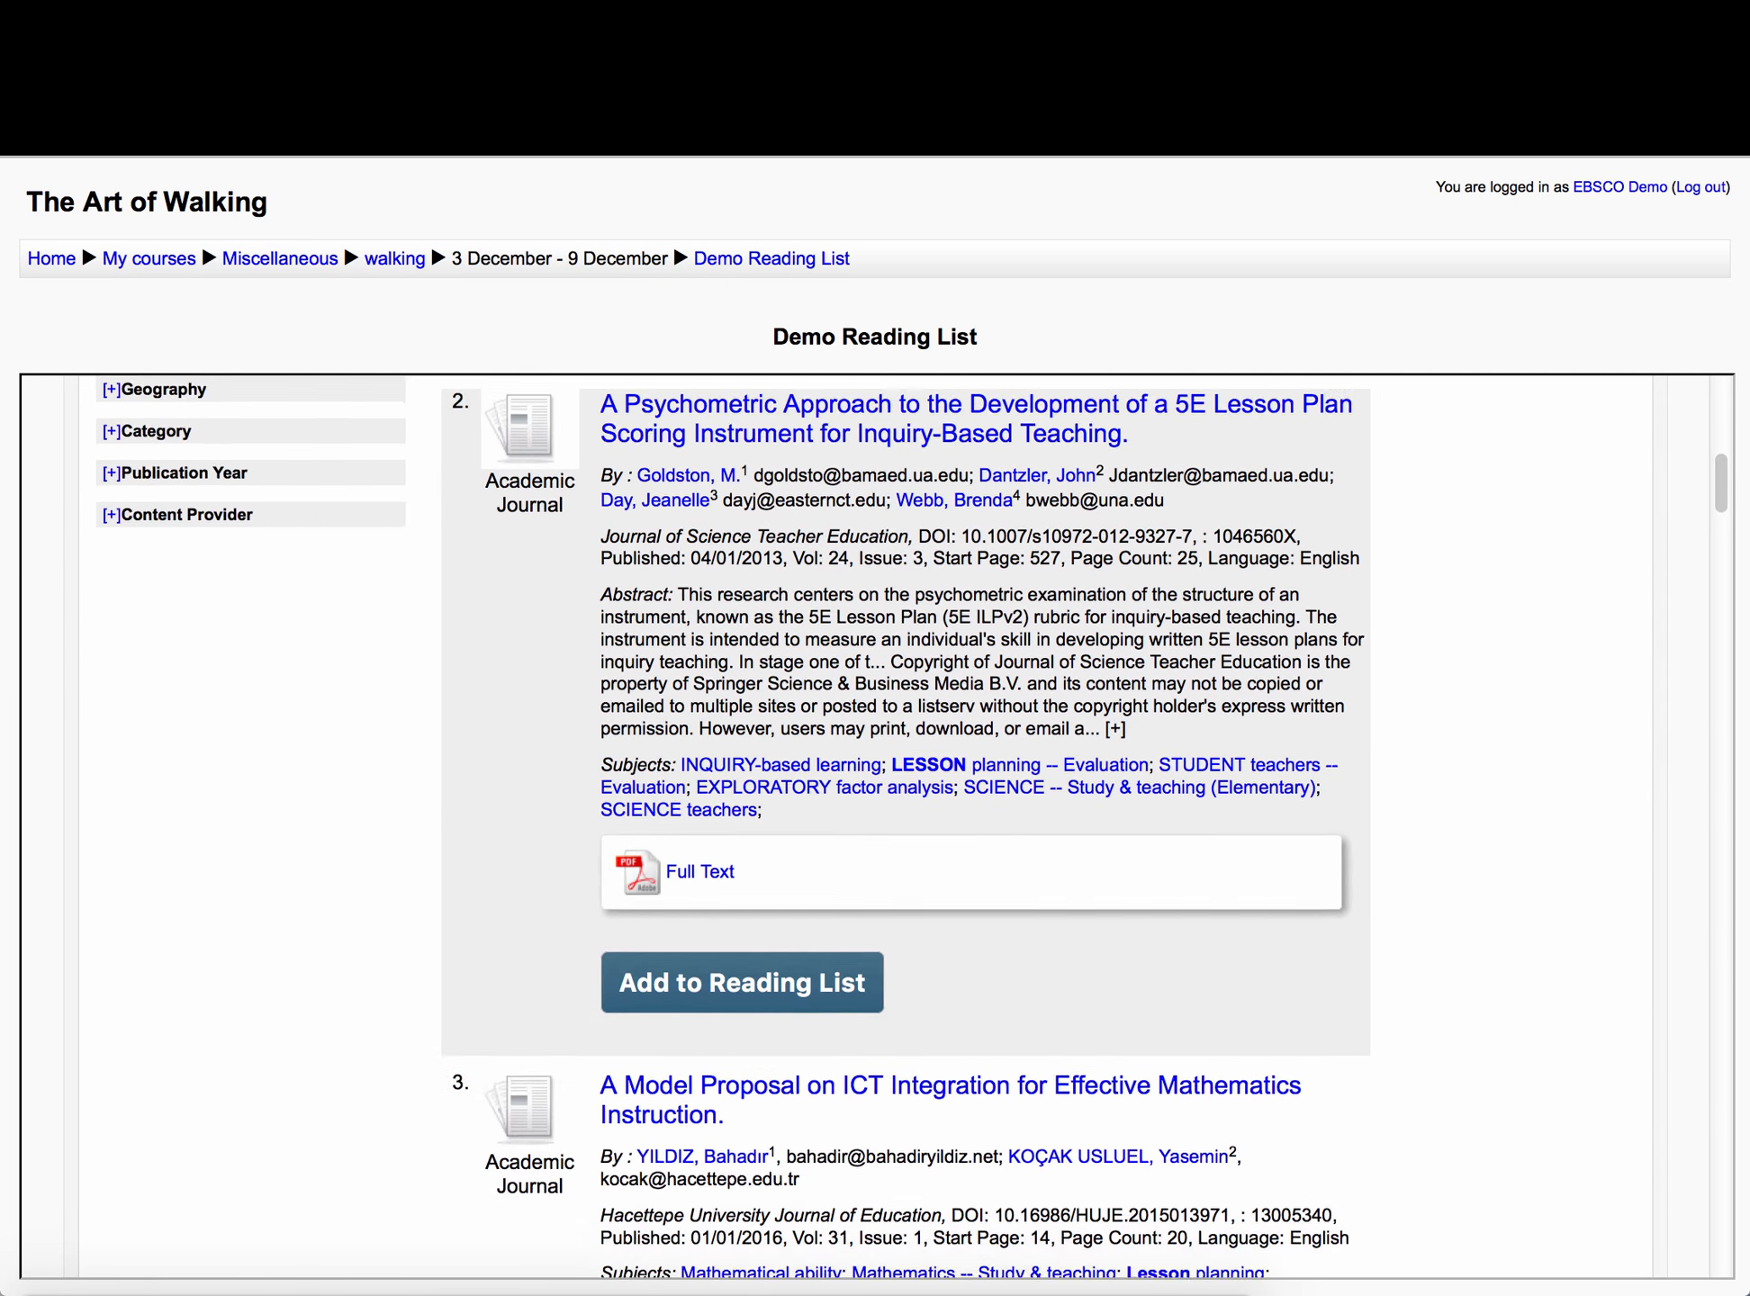
{"action": "scroll", "coordinate": [780, 823], "scroll_direction": "down", "scroll_amount": 2}
{"action": "left_click", "coordinate": [772, 754]}
{"action": "scroll", "coordinate": [772, 748], "scroll_direction": "down", "scroll_amount": 4}
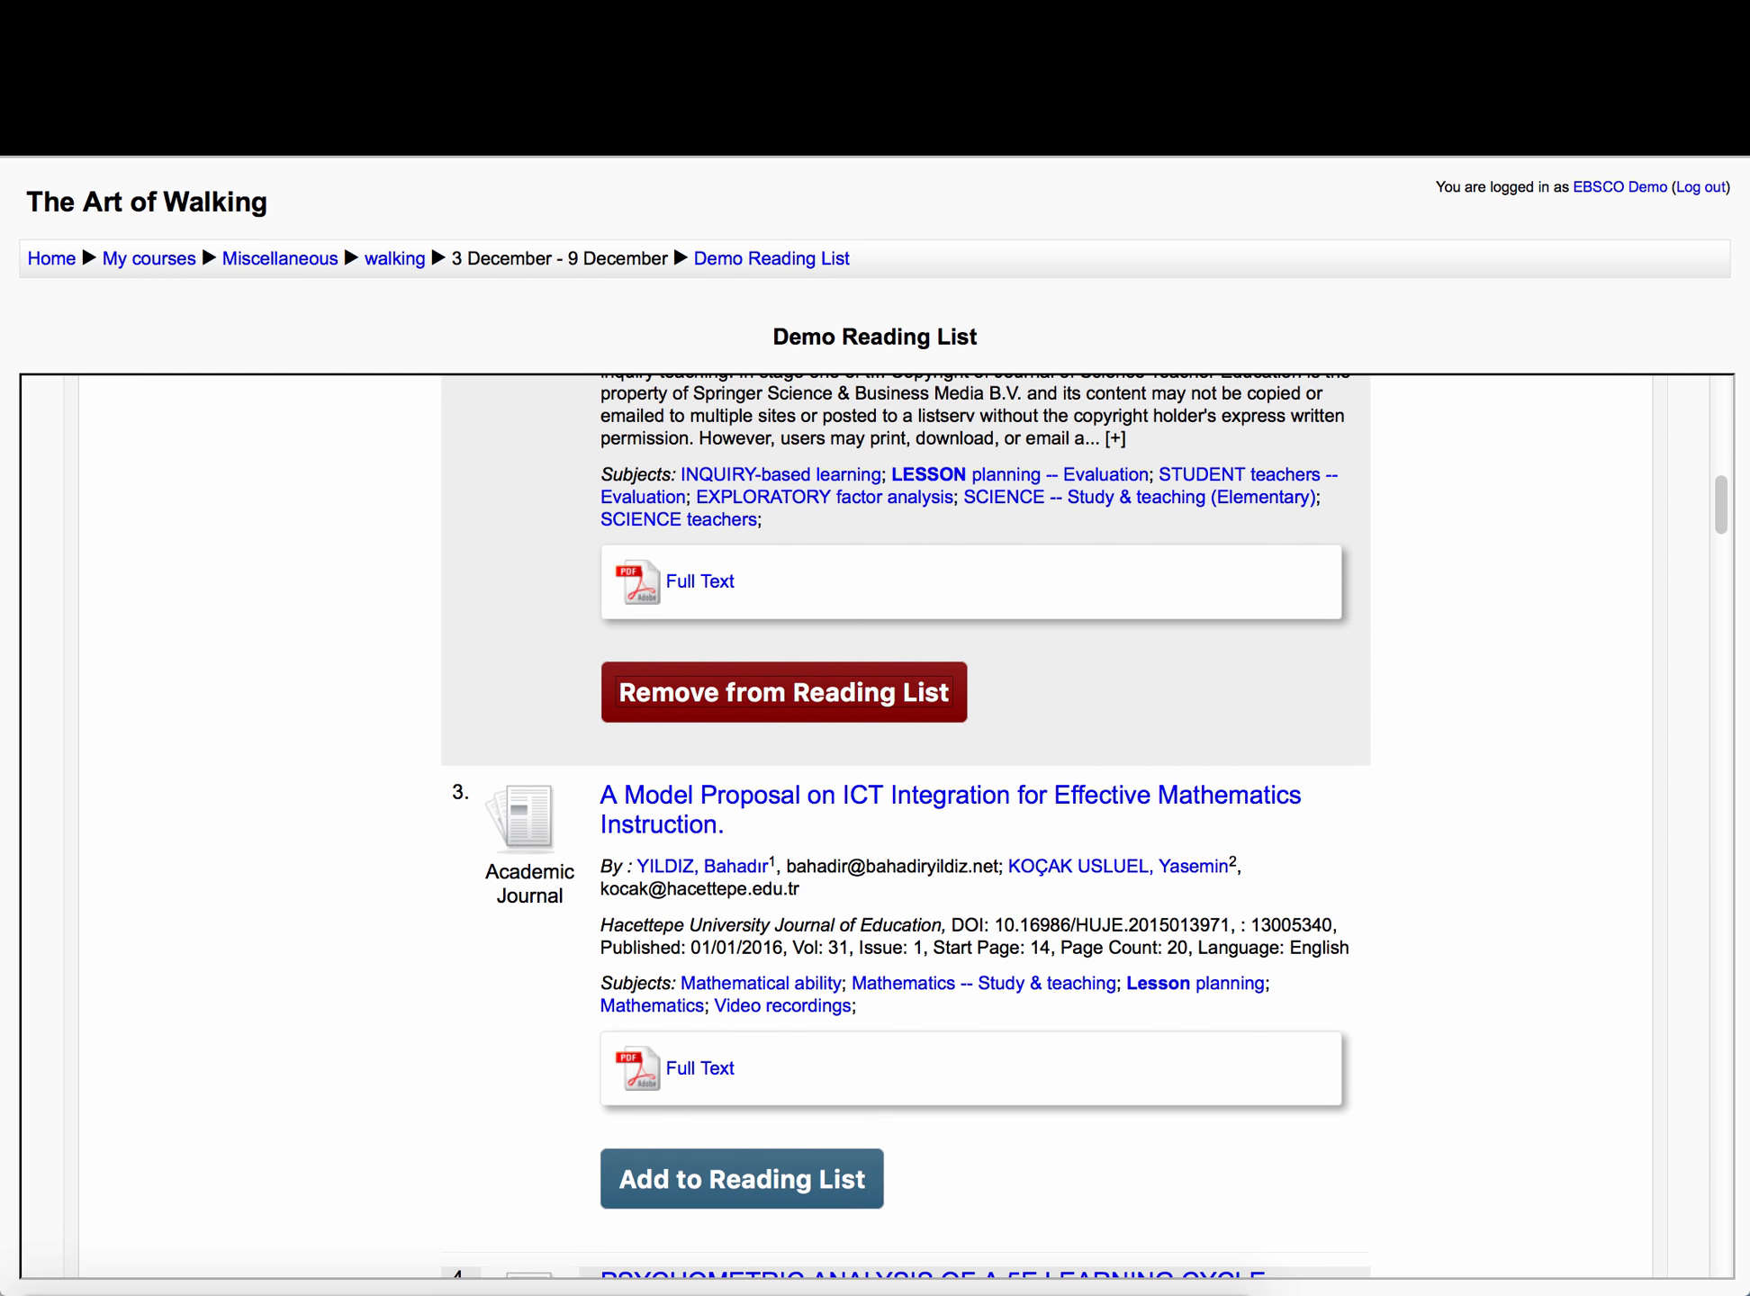
{"action": "left_click", "coordinate": [696, 892]}
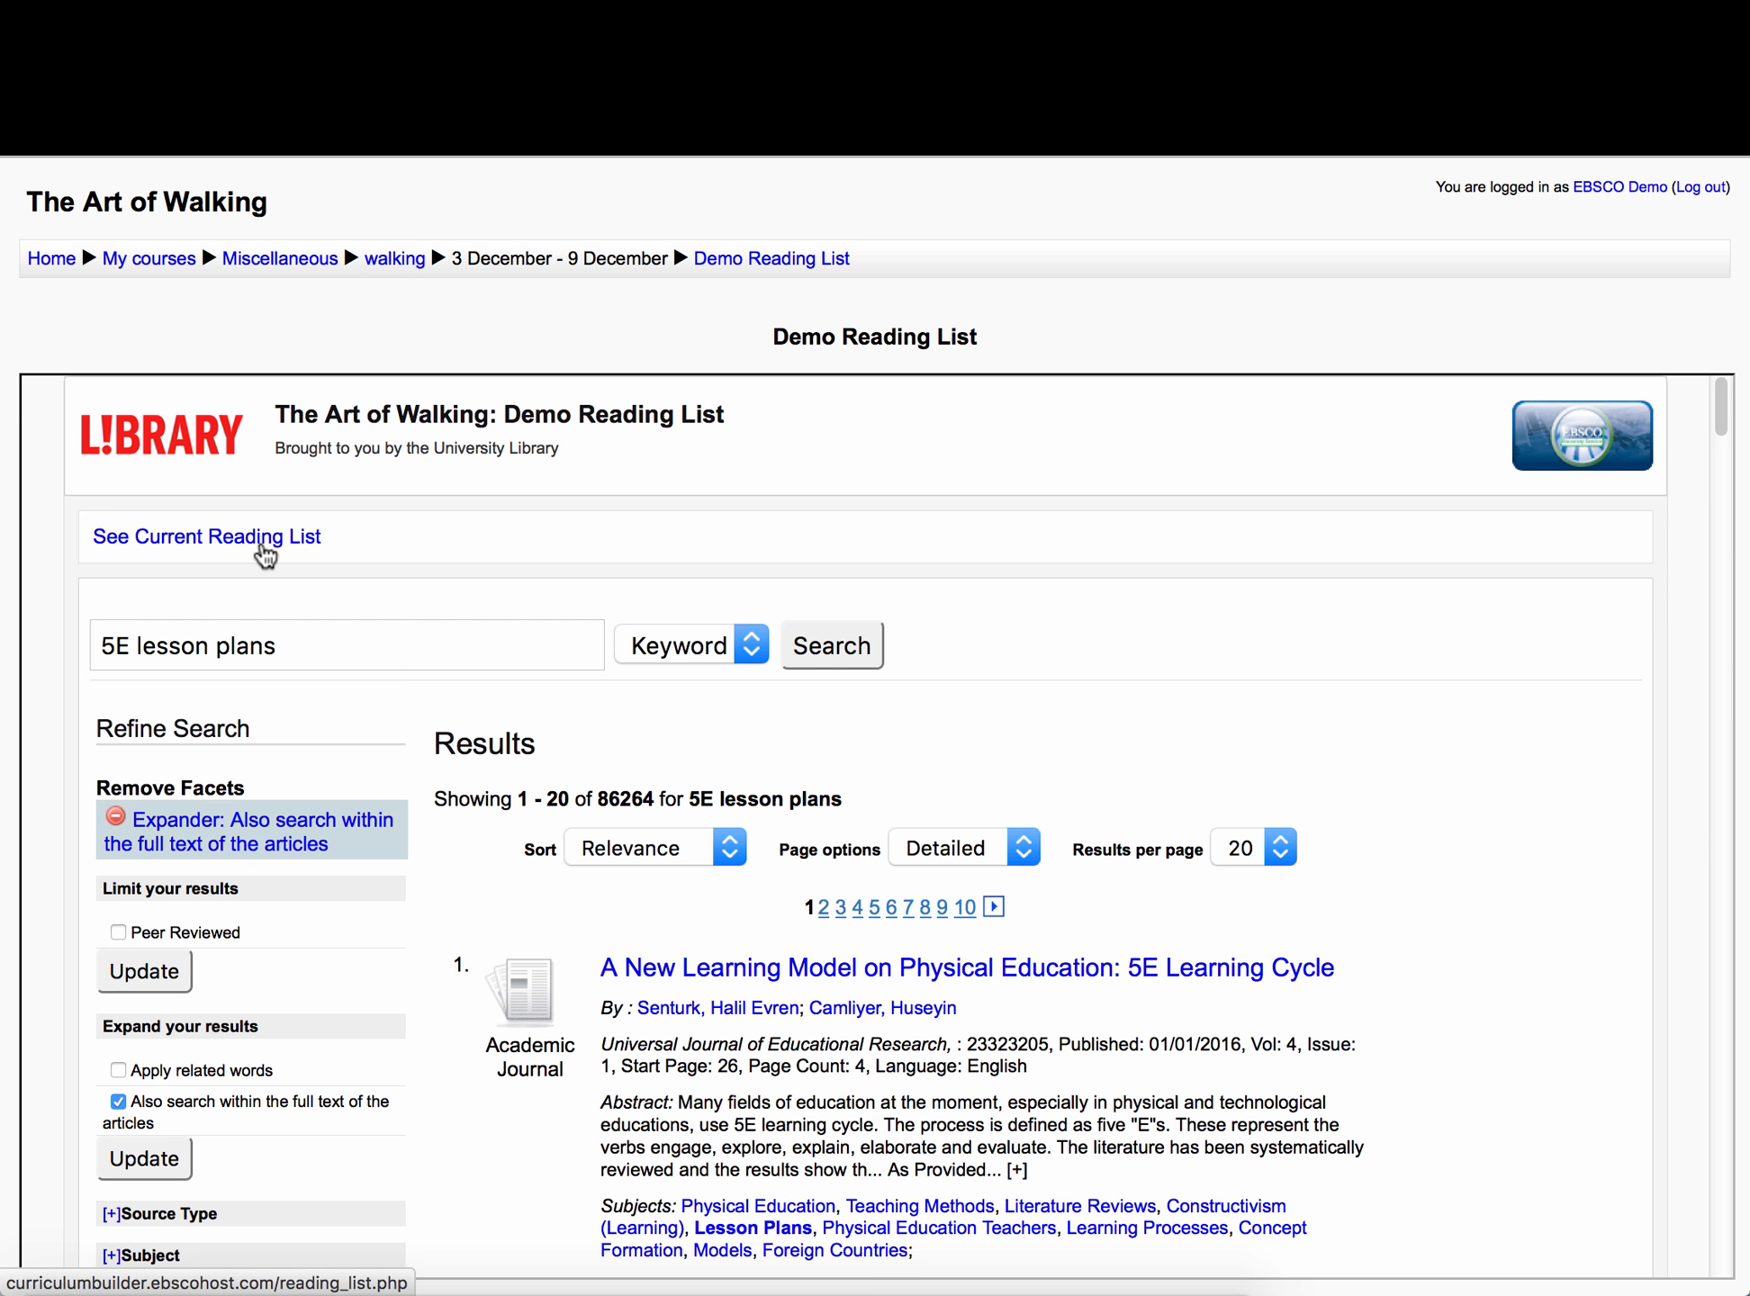
Open the current reading list and move "A Psychometric Approach to the Development of a 5E Lesson Plan Scoring Instrument" to first place.
{"action": "left_click", "coordinate": [264, 553]}
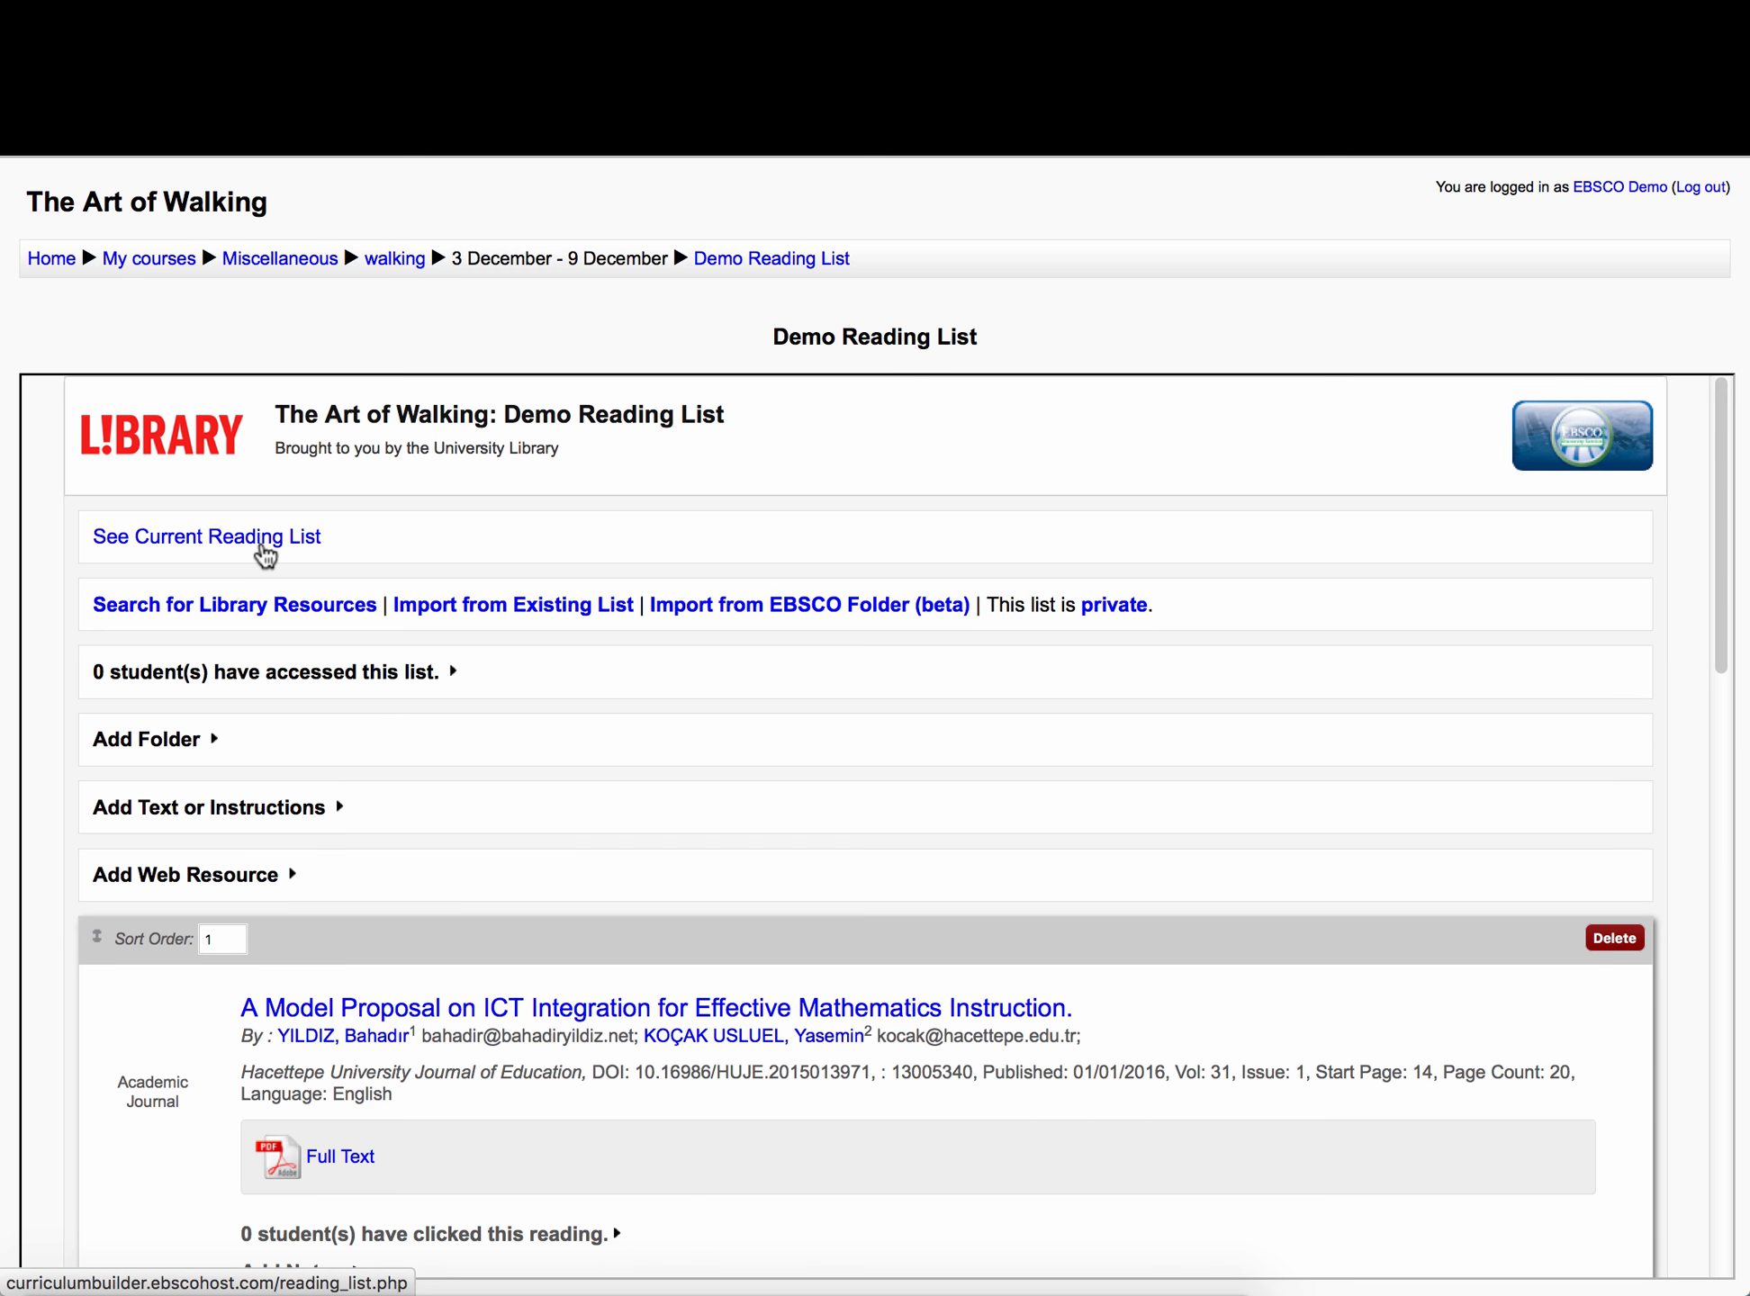
{"action": "scroll", "coordinate": [379, 668], "scroll_direction": "down", "scroll_amount": 1}
{"action": "scroll", "coordinate": [612, 1225], "scroll_direction": "down", "scroll_amount": 3}
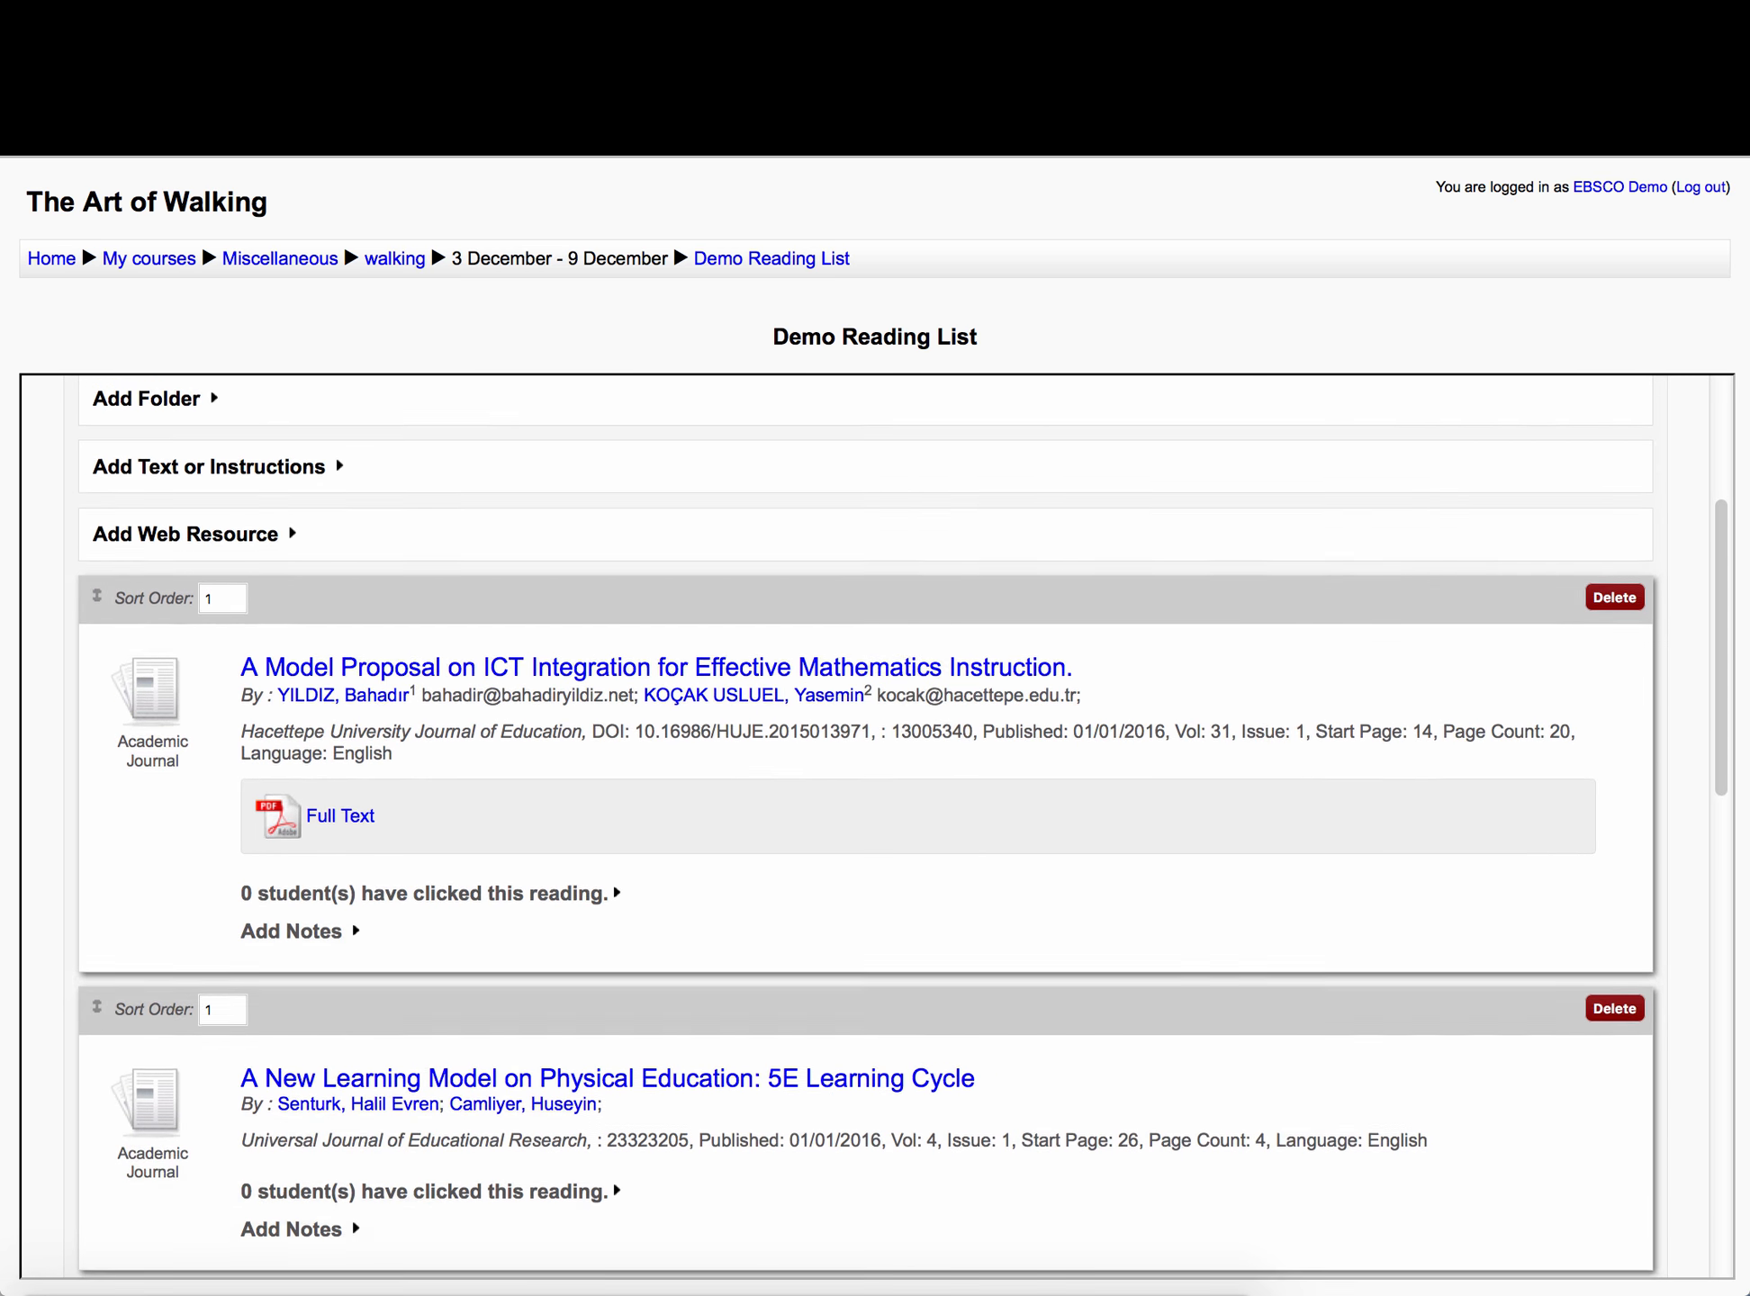
{"action": "scroll", "coordinate": [612, 810], "scroll_direction": "down", "scroll_amount": 2}
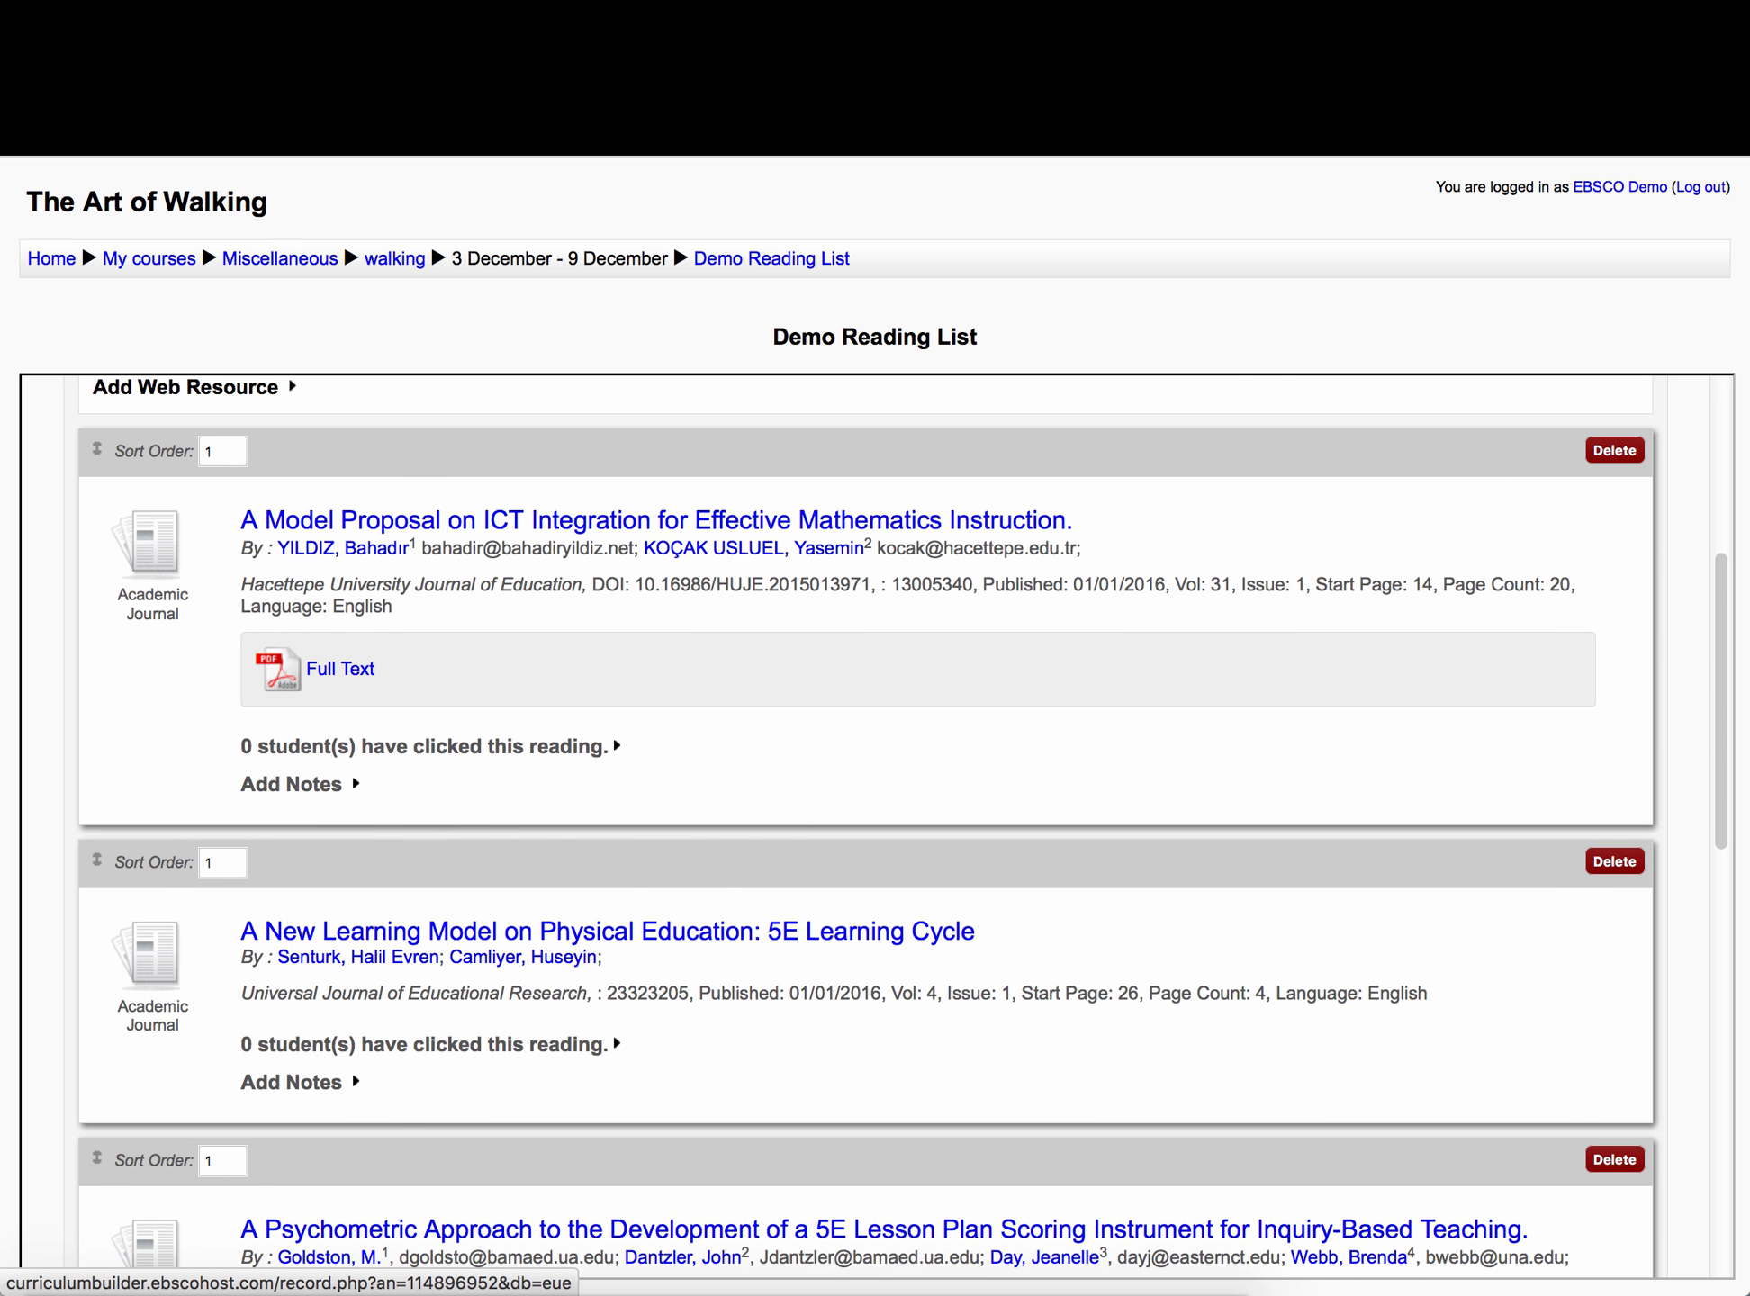
{"action": "left_click_drag", "start_coordinate": [805, 1164], "coordinate": [871, 456]}
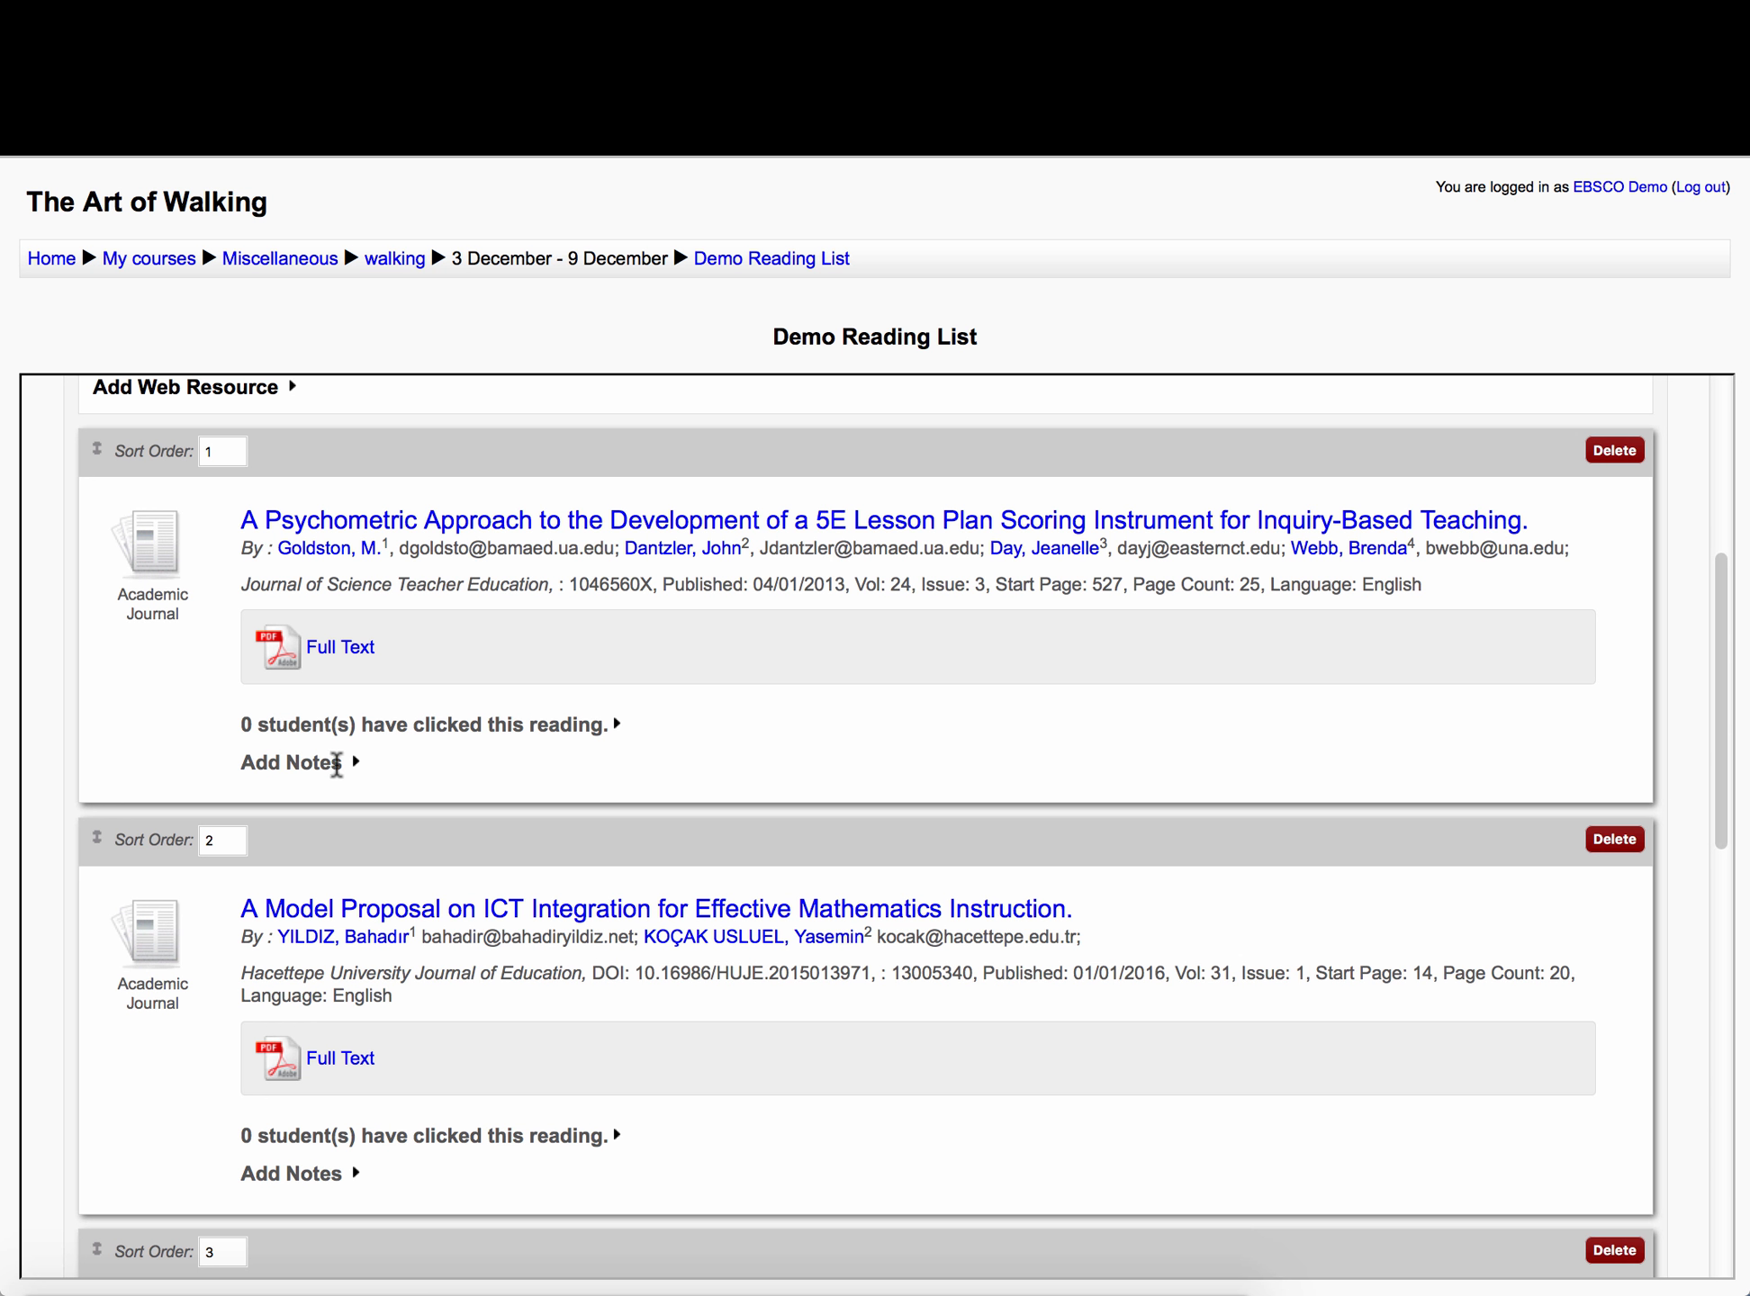
Add and save the note "This is required reading for Tuesday" on the first reading in the list.
{"action": "left_click", "coordinate": [323, 762]}
{"action": "left_click", "coordinate": [337, 803]}
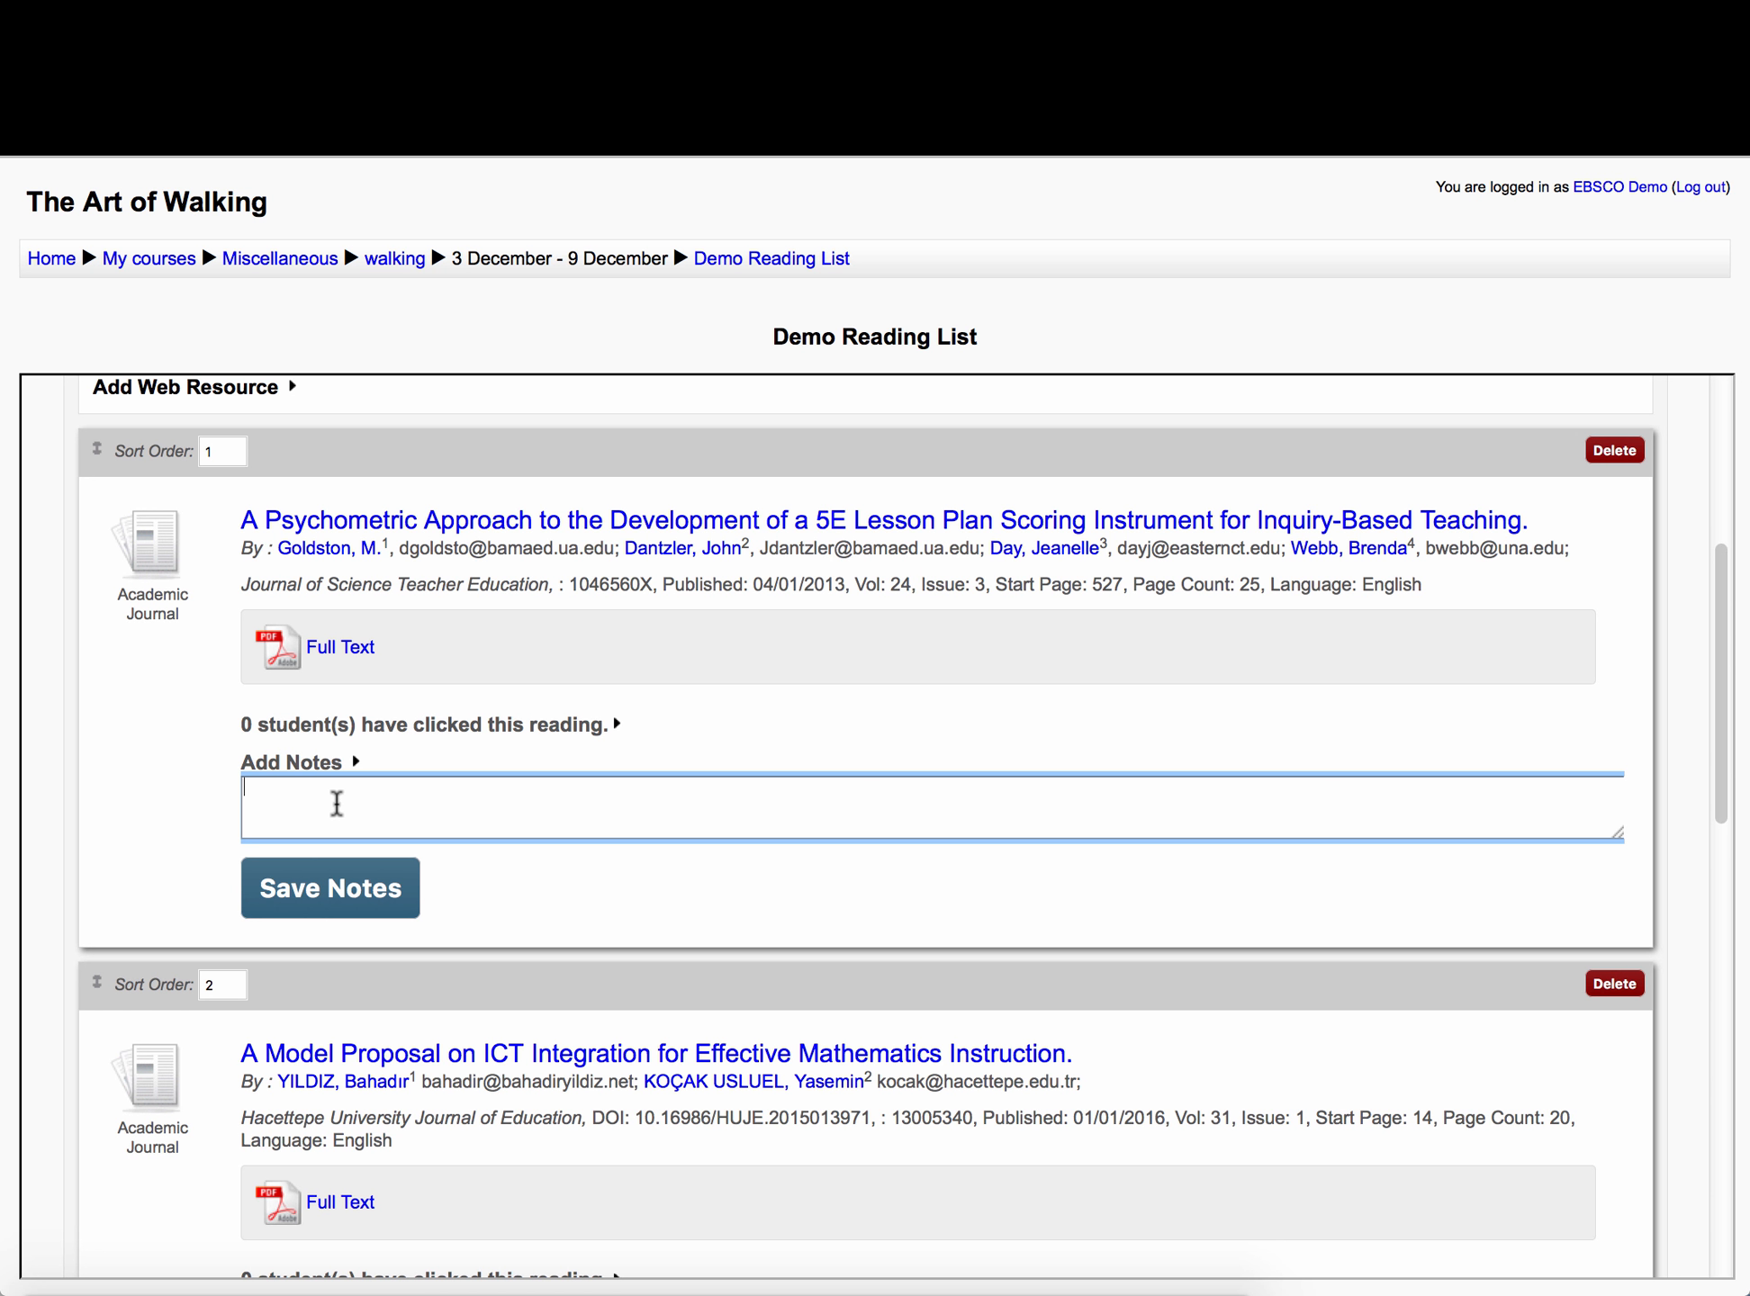
{"action": "type", "text": "R"}
{"action": "type", "text": "This is re"}
{"action": "type", "text": "quired reading for Tuesday"}
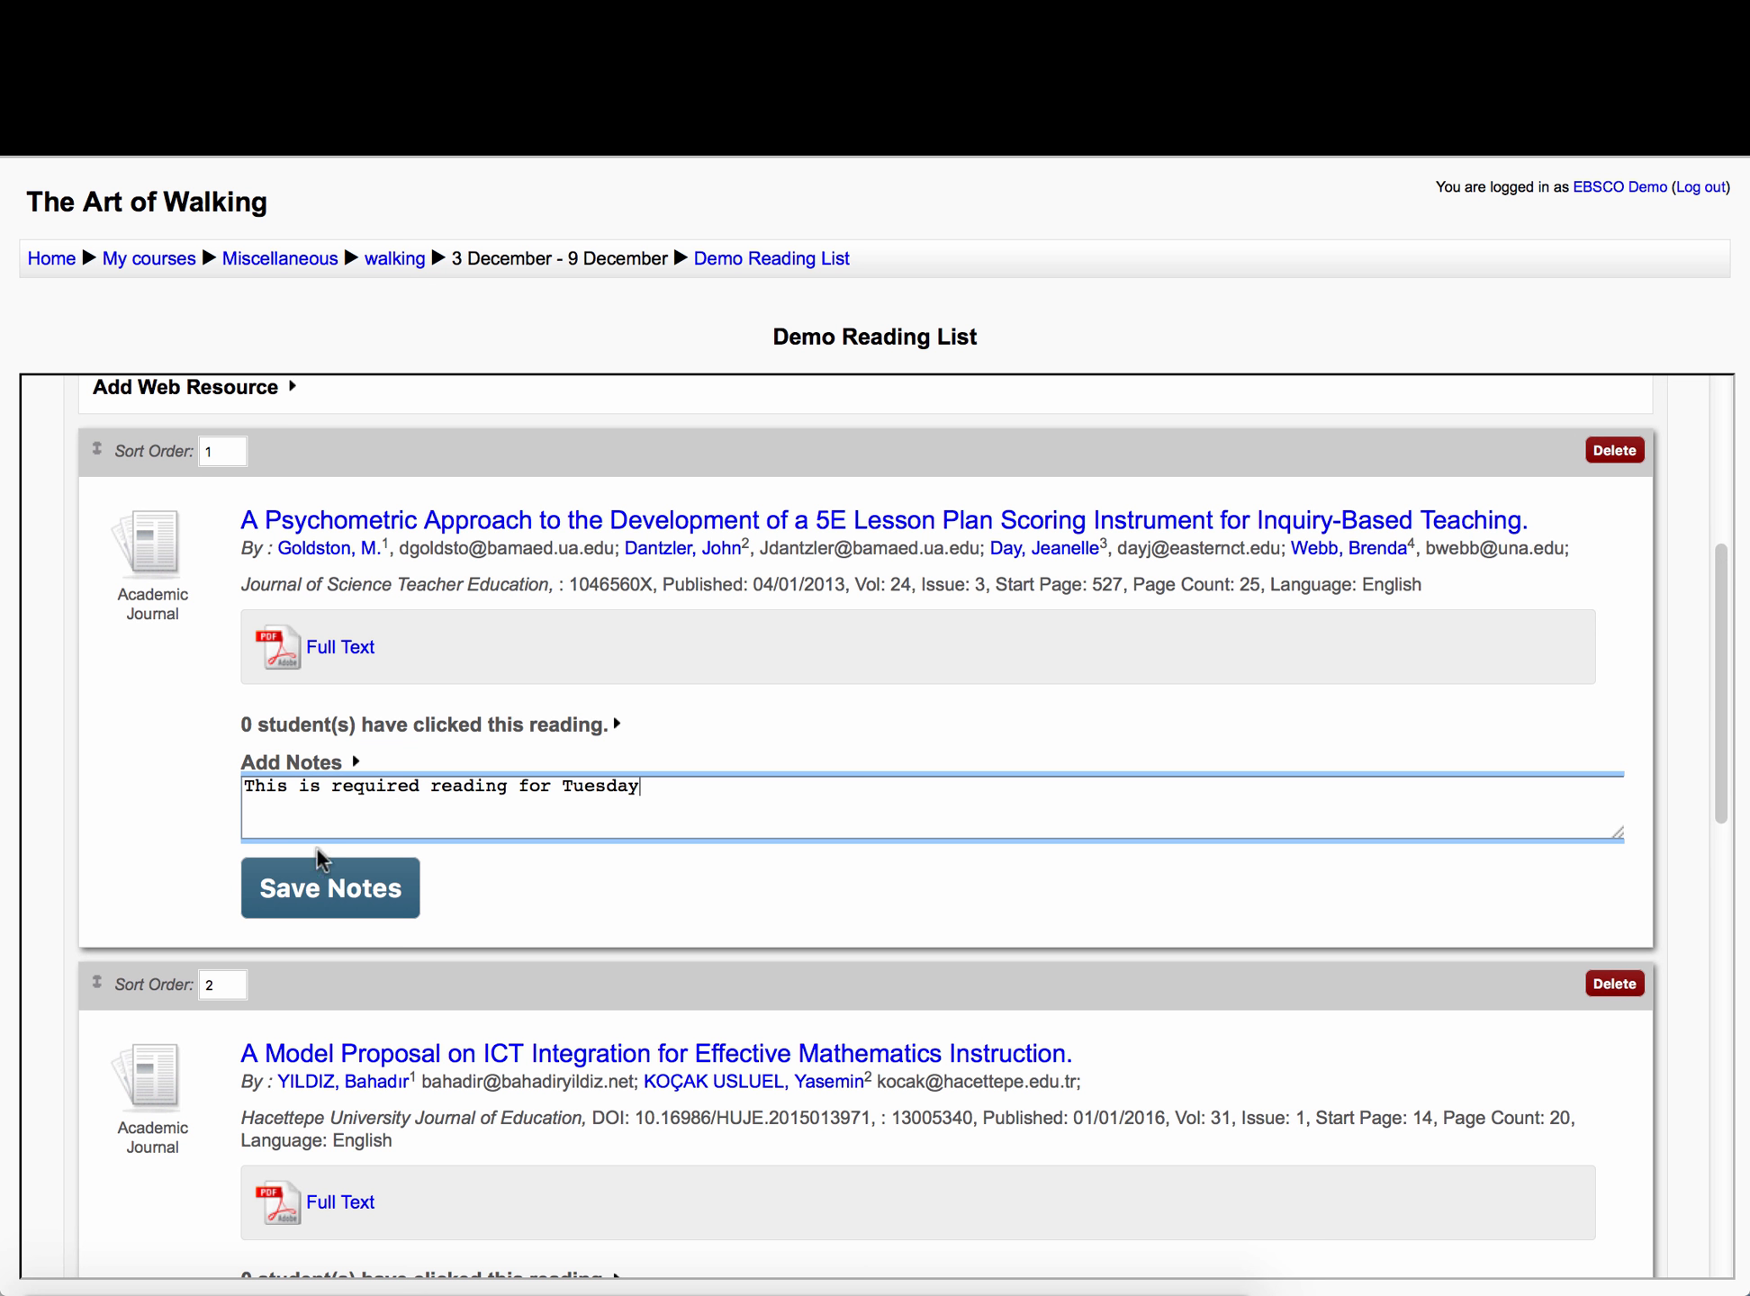
{"action": "left_click", "coordinate": [324, 896]}
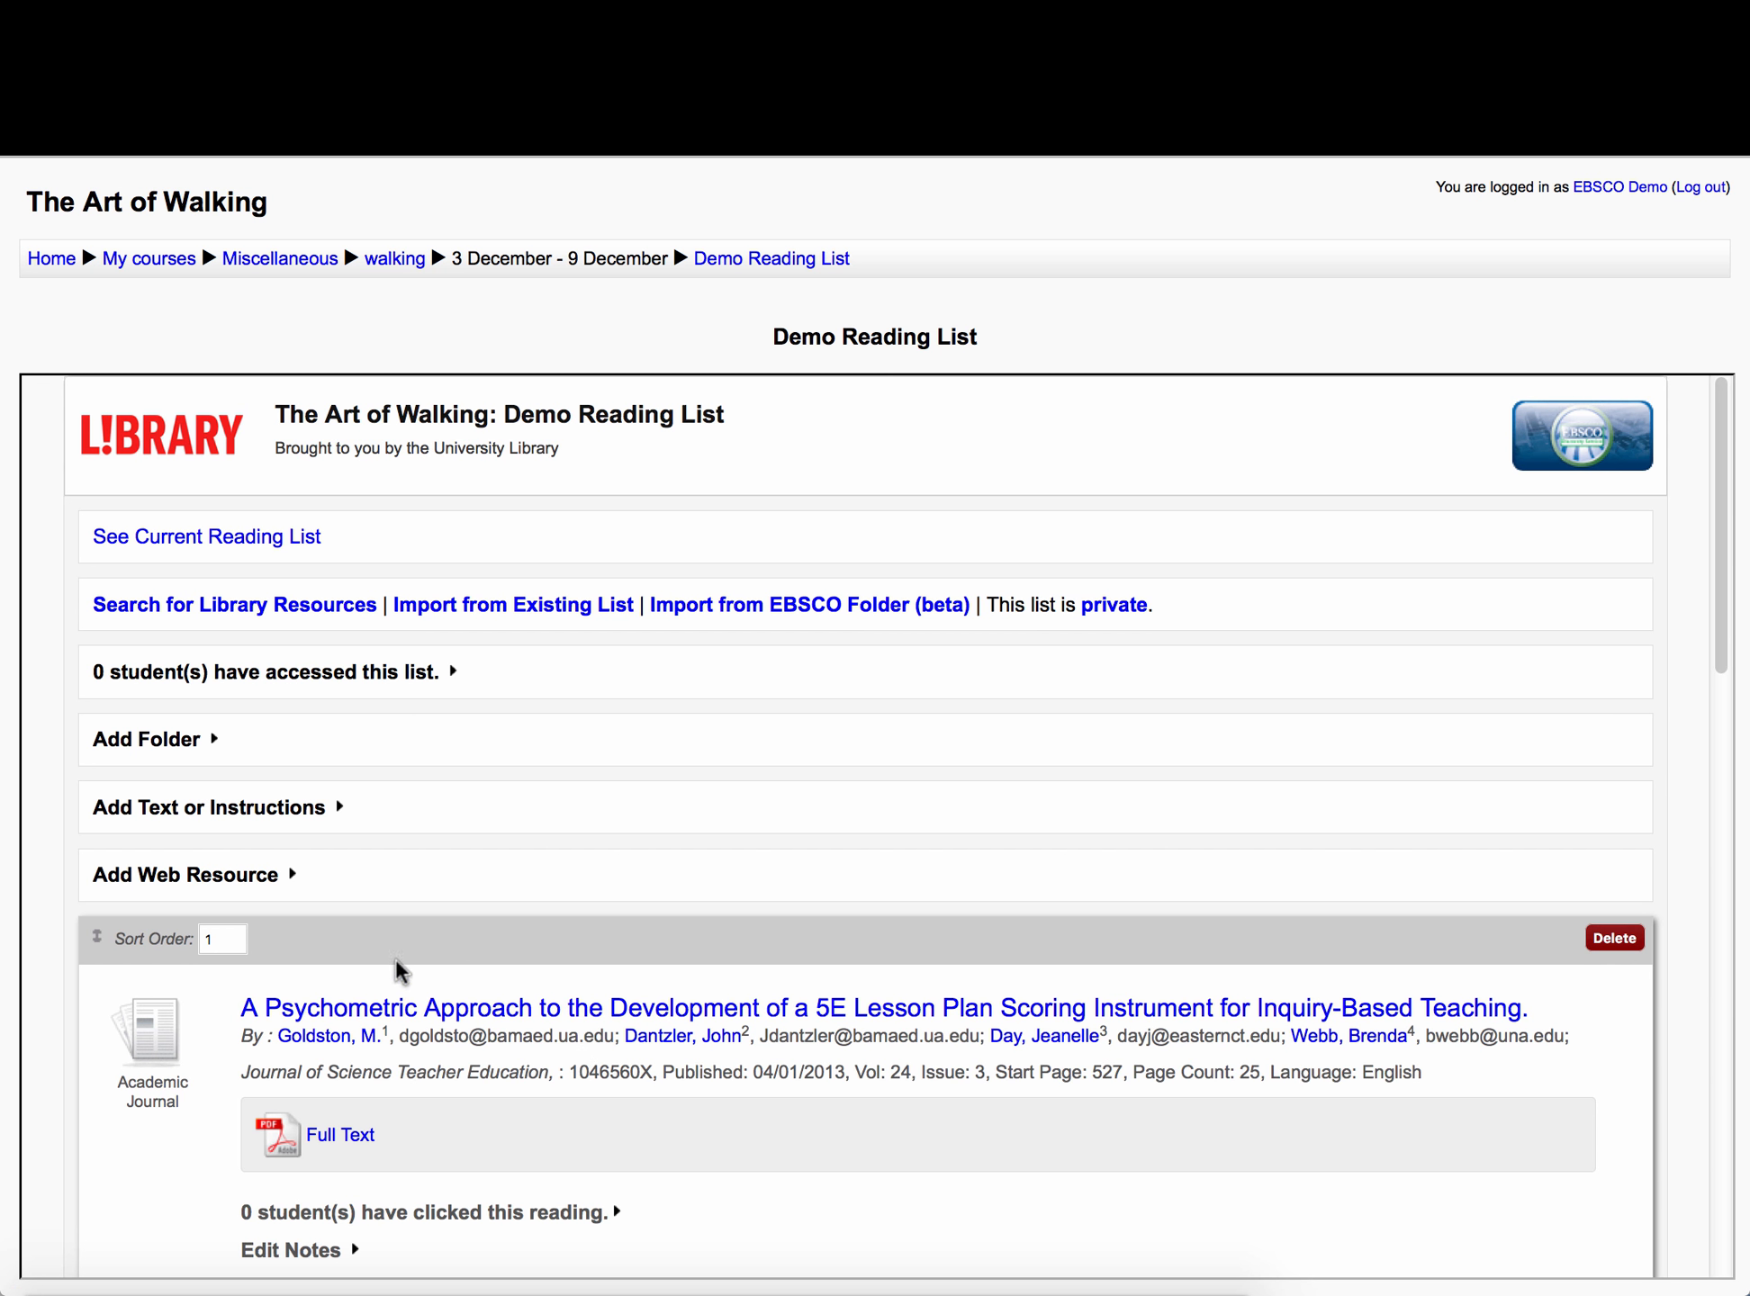
Add the text instruction "Read Chpt 6 for class" to the reading list.
{"action": "left_click", "coordinate": [270, 810]}
{"action": "left_click", "coordinate": [271, 880]}
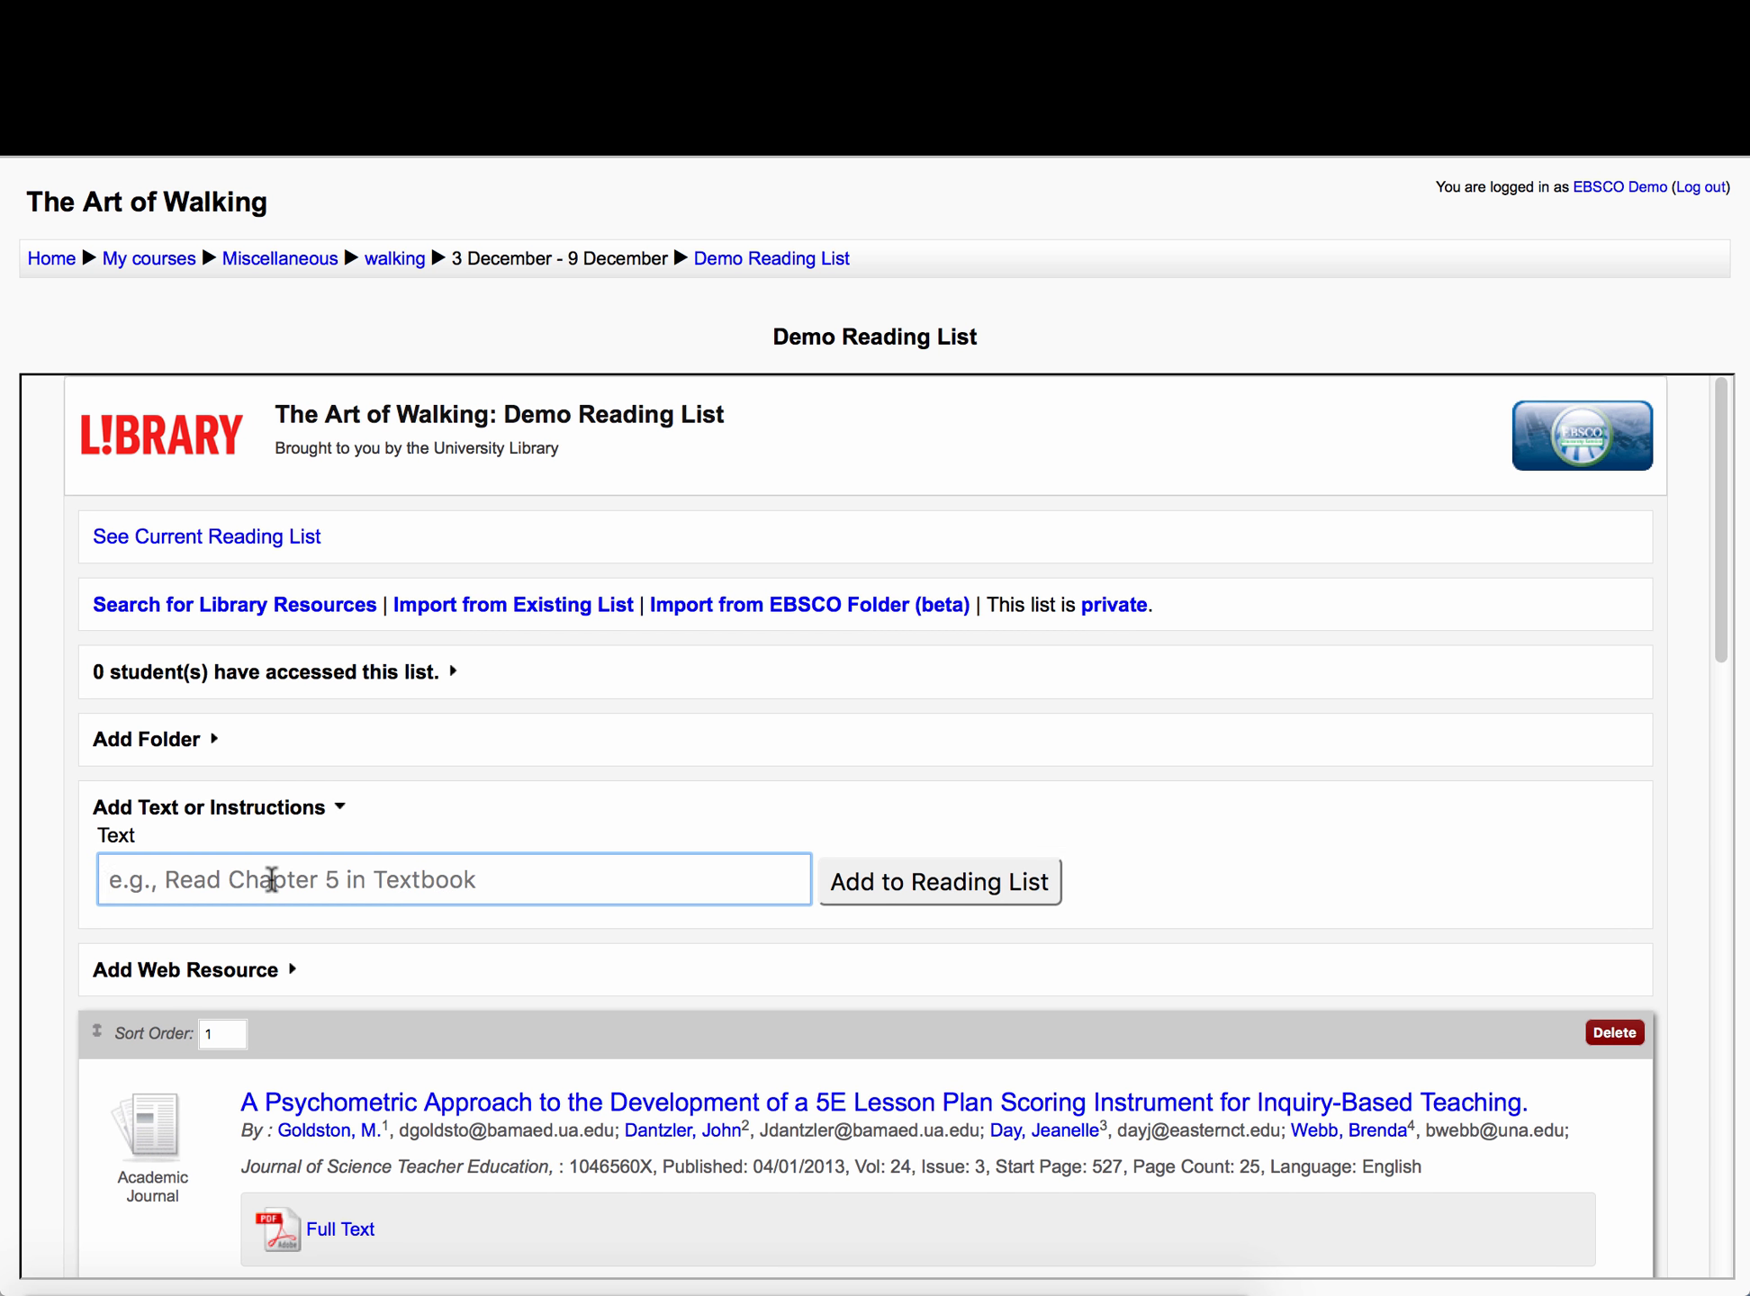
{"action": "type", "text": "R"}
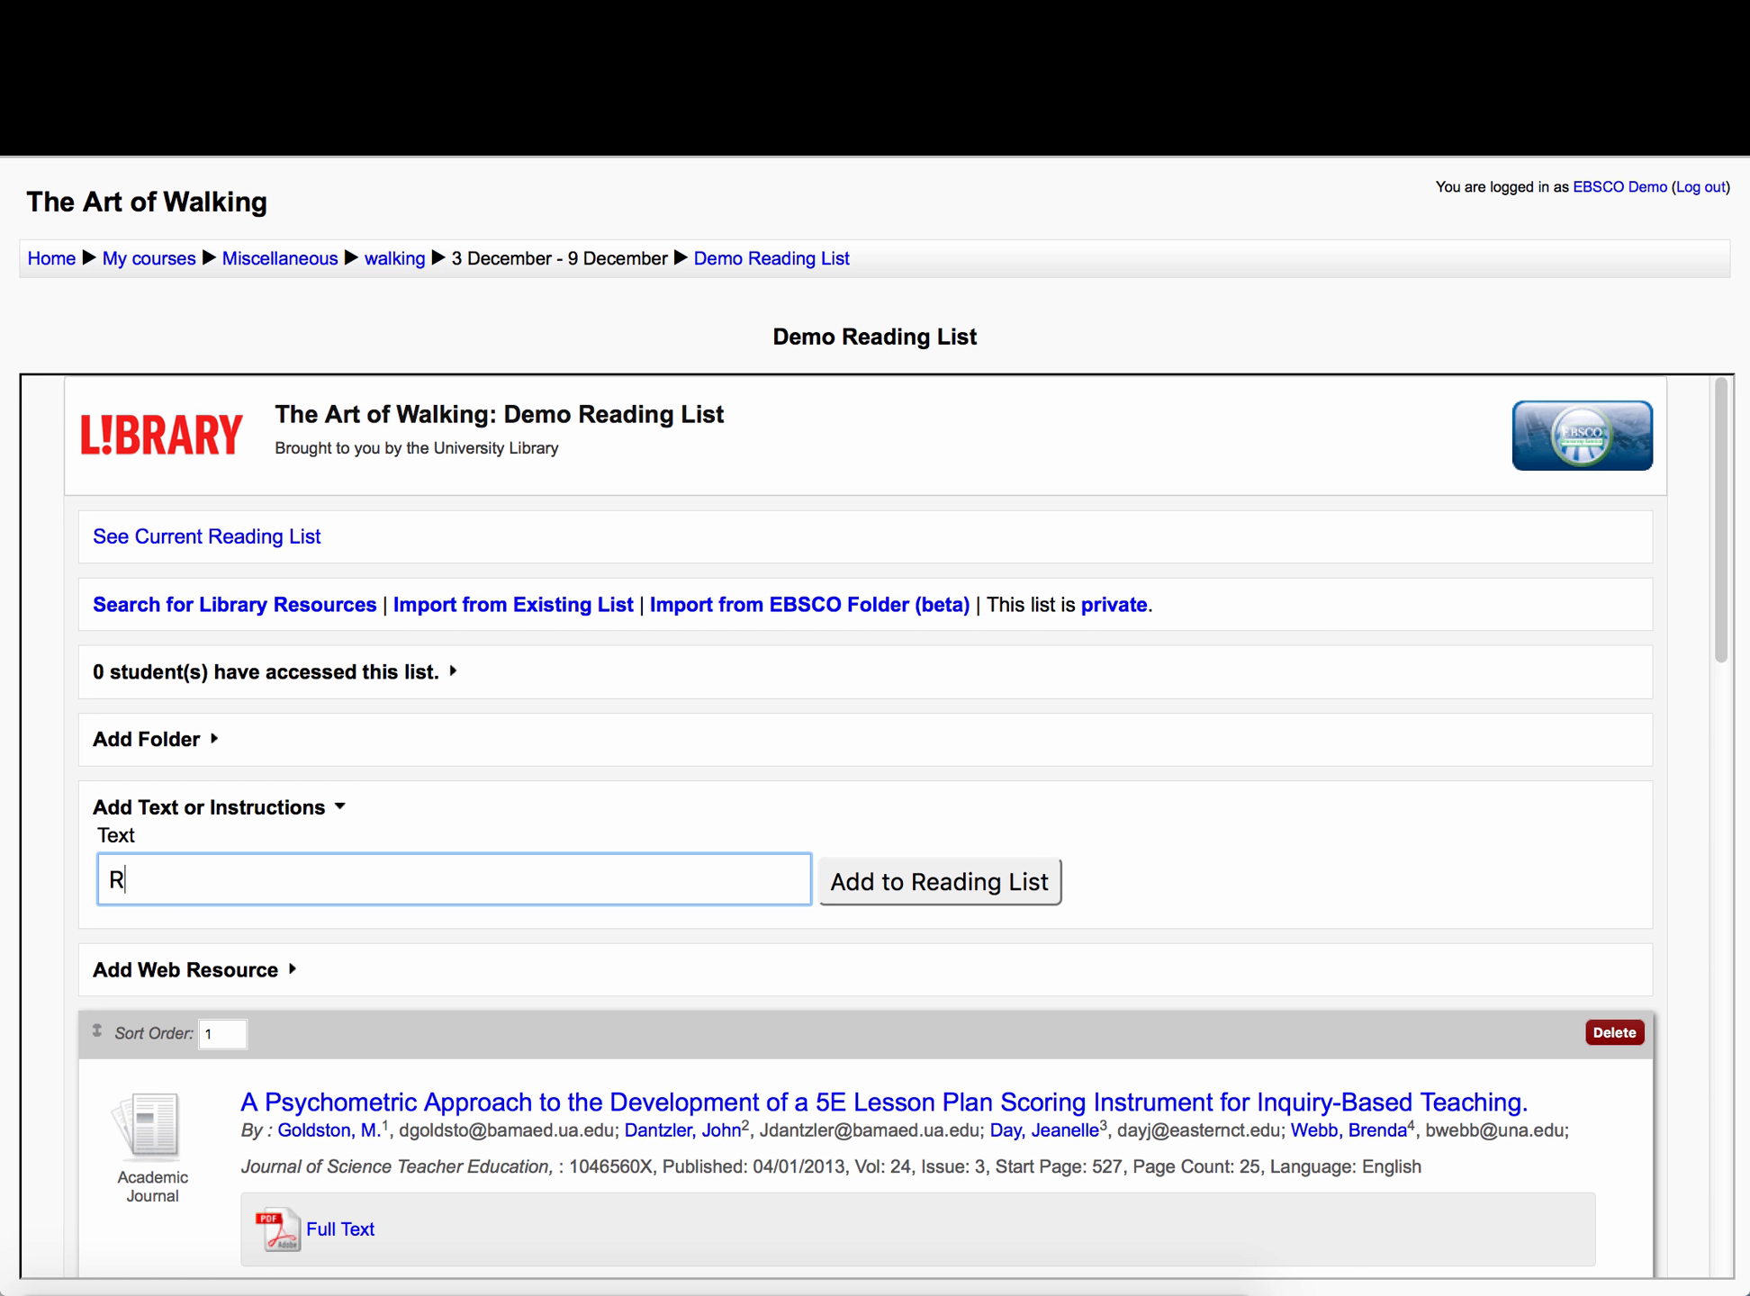
{"action": "type", "text": "ead Chpt 6 for class"}
{"action": "left_click", "coordinate": [1016, 884]}
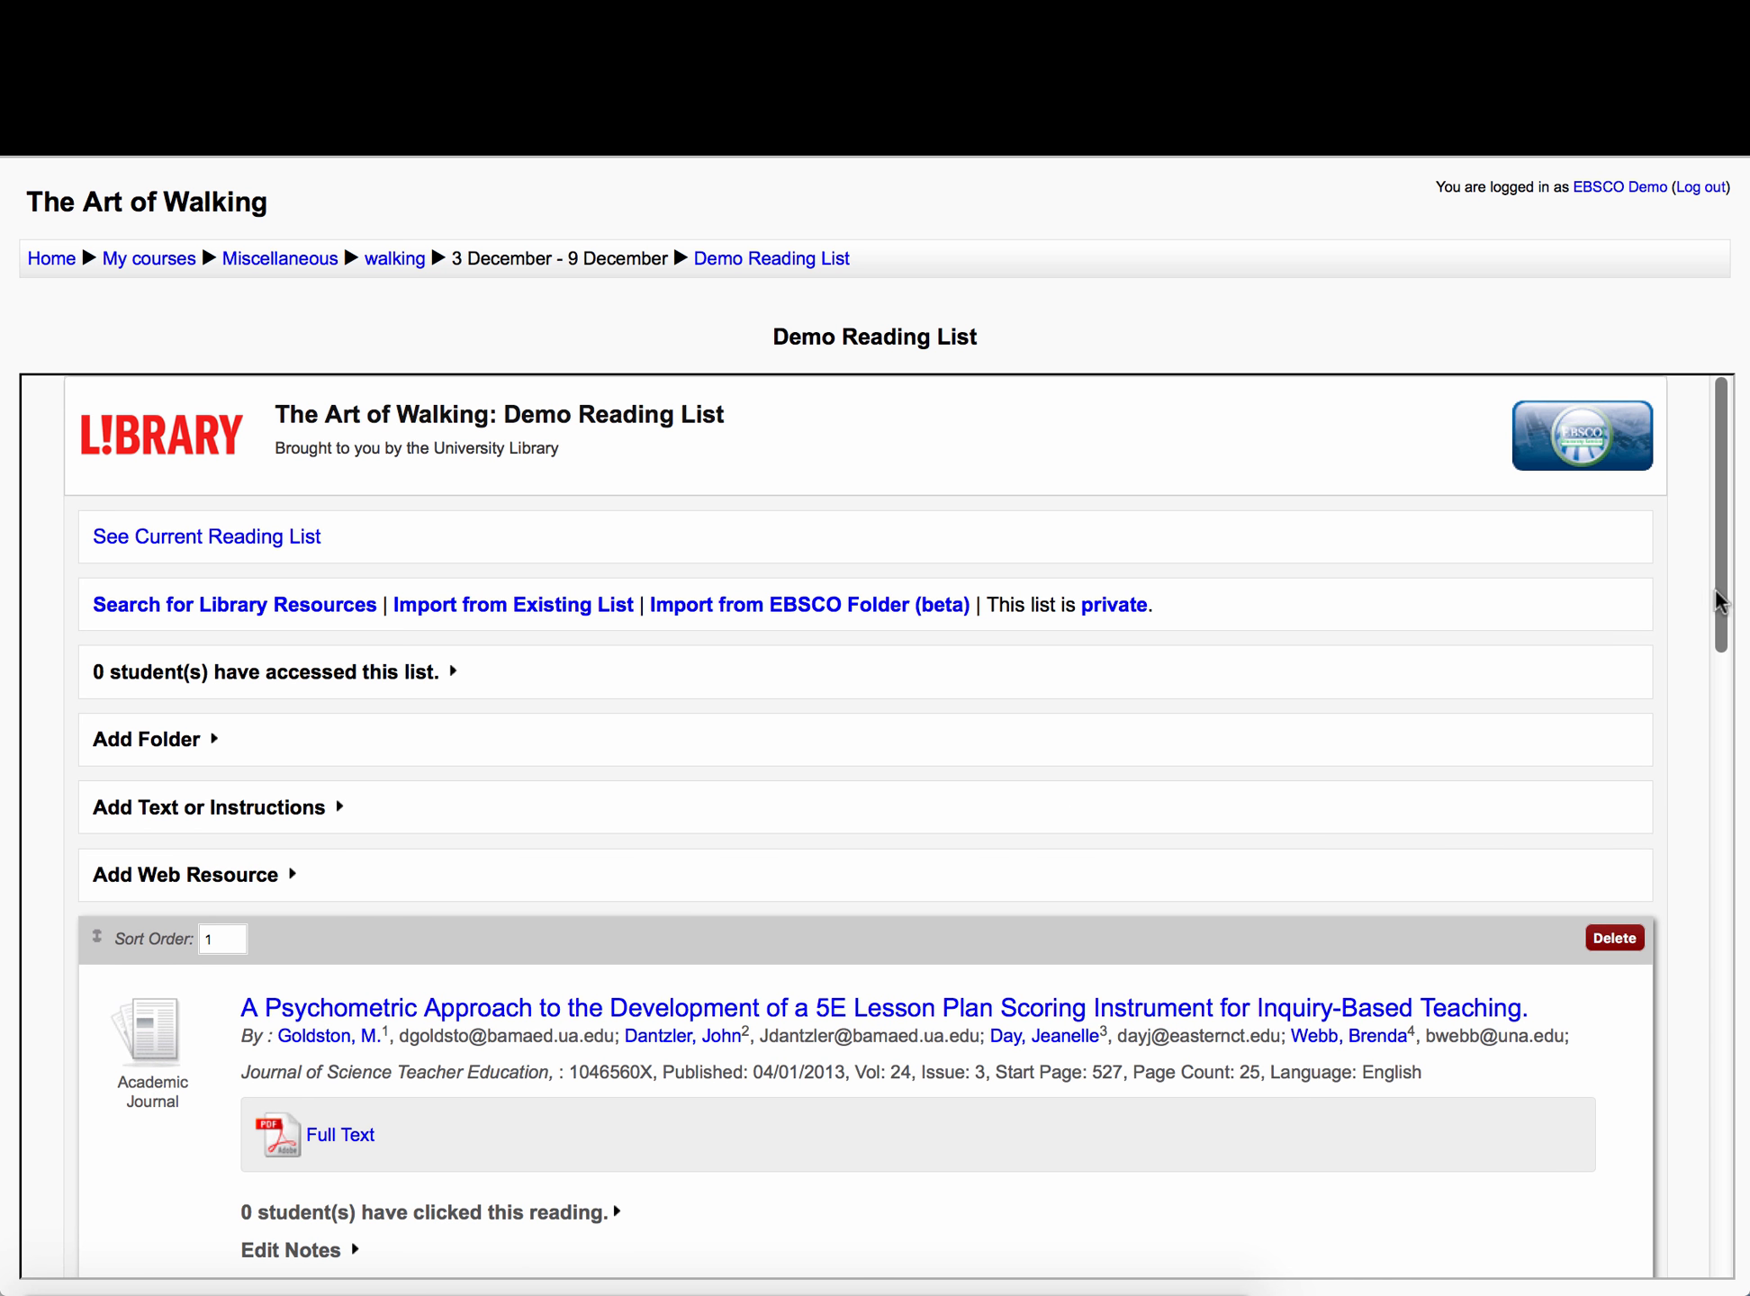
Move the "Read Chpt 6 for class" instruction to first place in the reading list.
{"action": "left_click_drag", "start_coordinate": [1720, 601], "coordinate": [1724, 756]}
{"action": "left_click_drag", "start_coordinate": [969, 871], "coordinate": [1013, 514]}
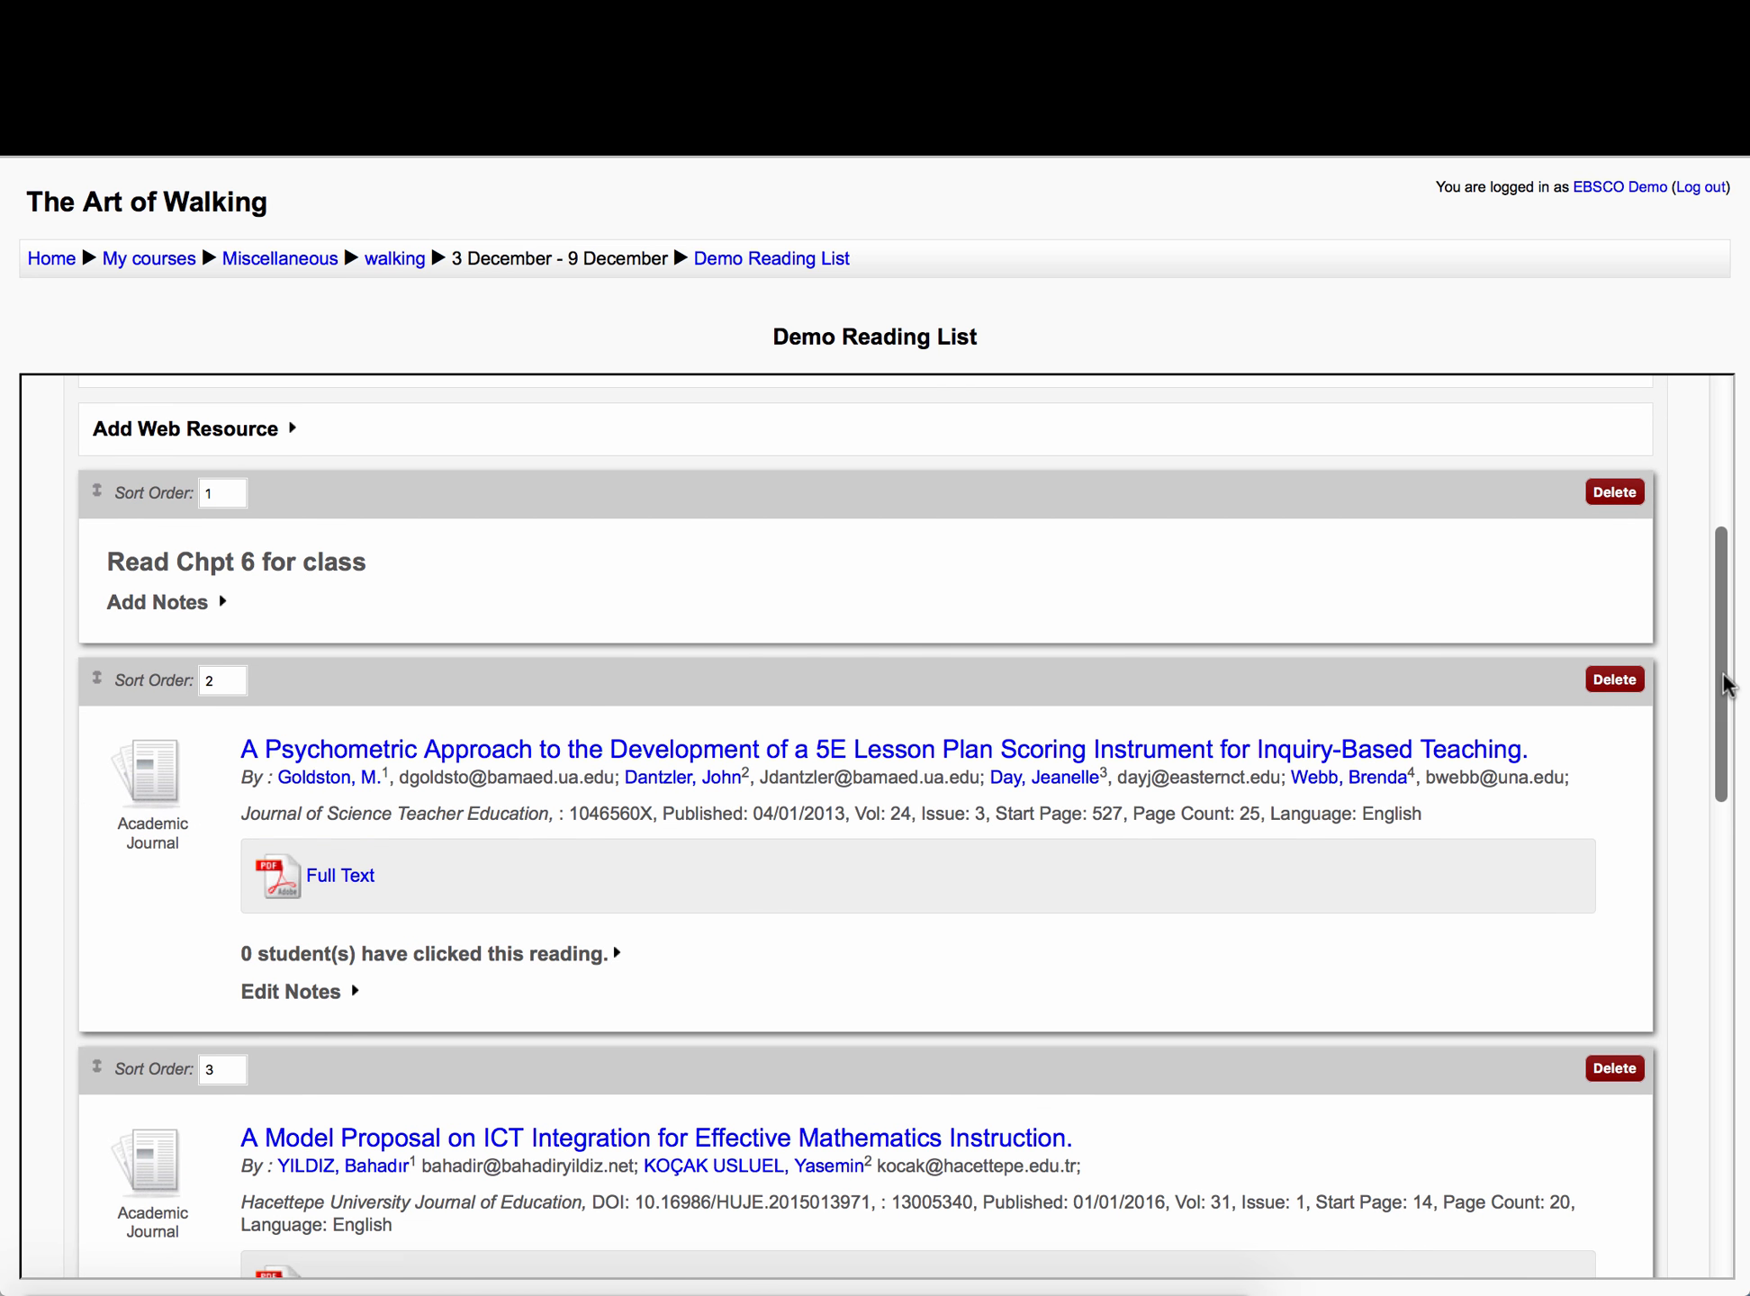
{"action": "left_click_drag", "start_coordinate": [1724, 684], "coordinate": [1723, 504]}
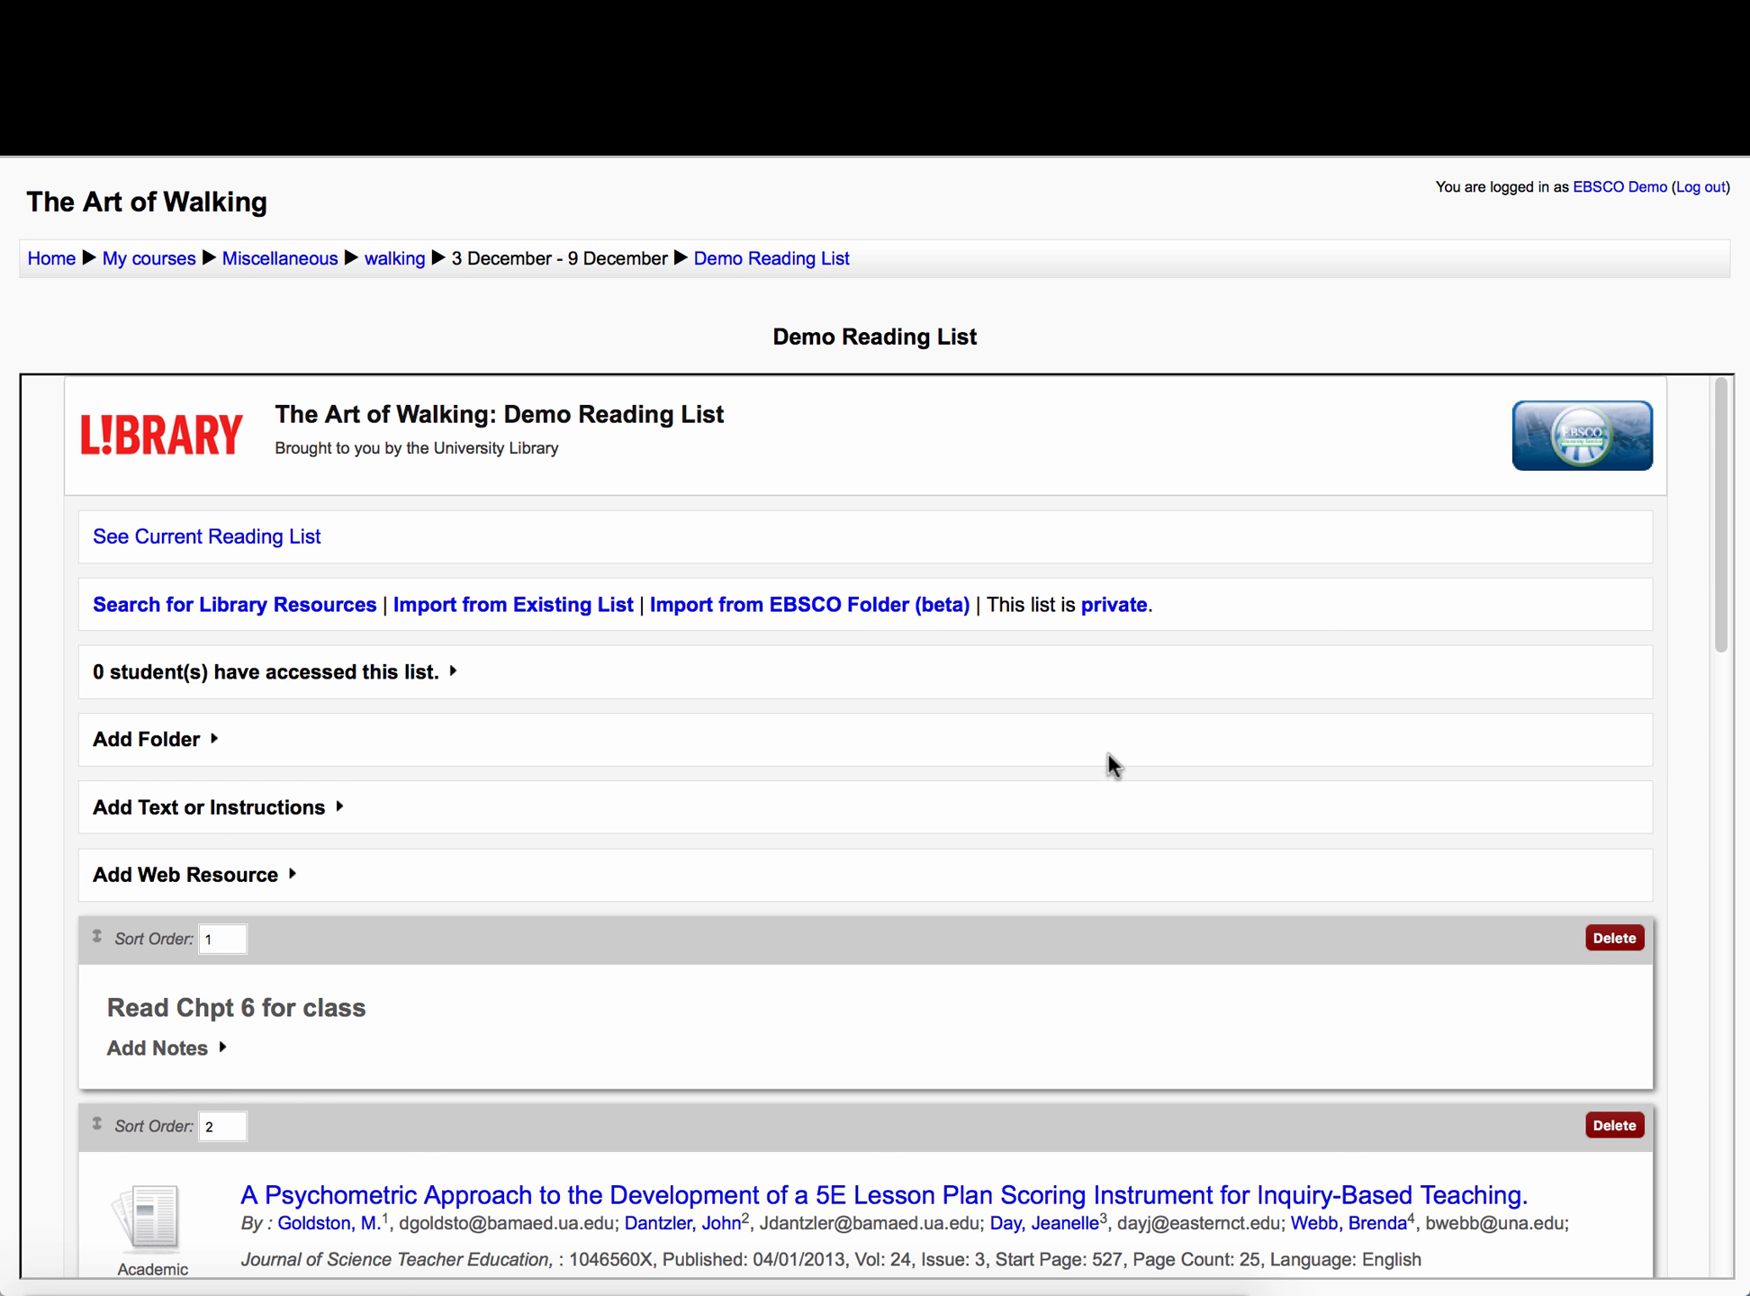
{"action": "left_click", "coordinate": [294, 875]}
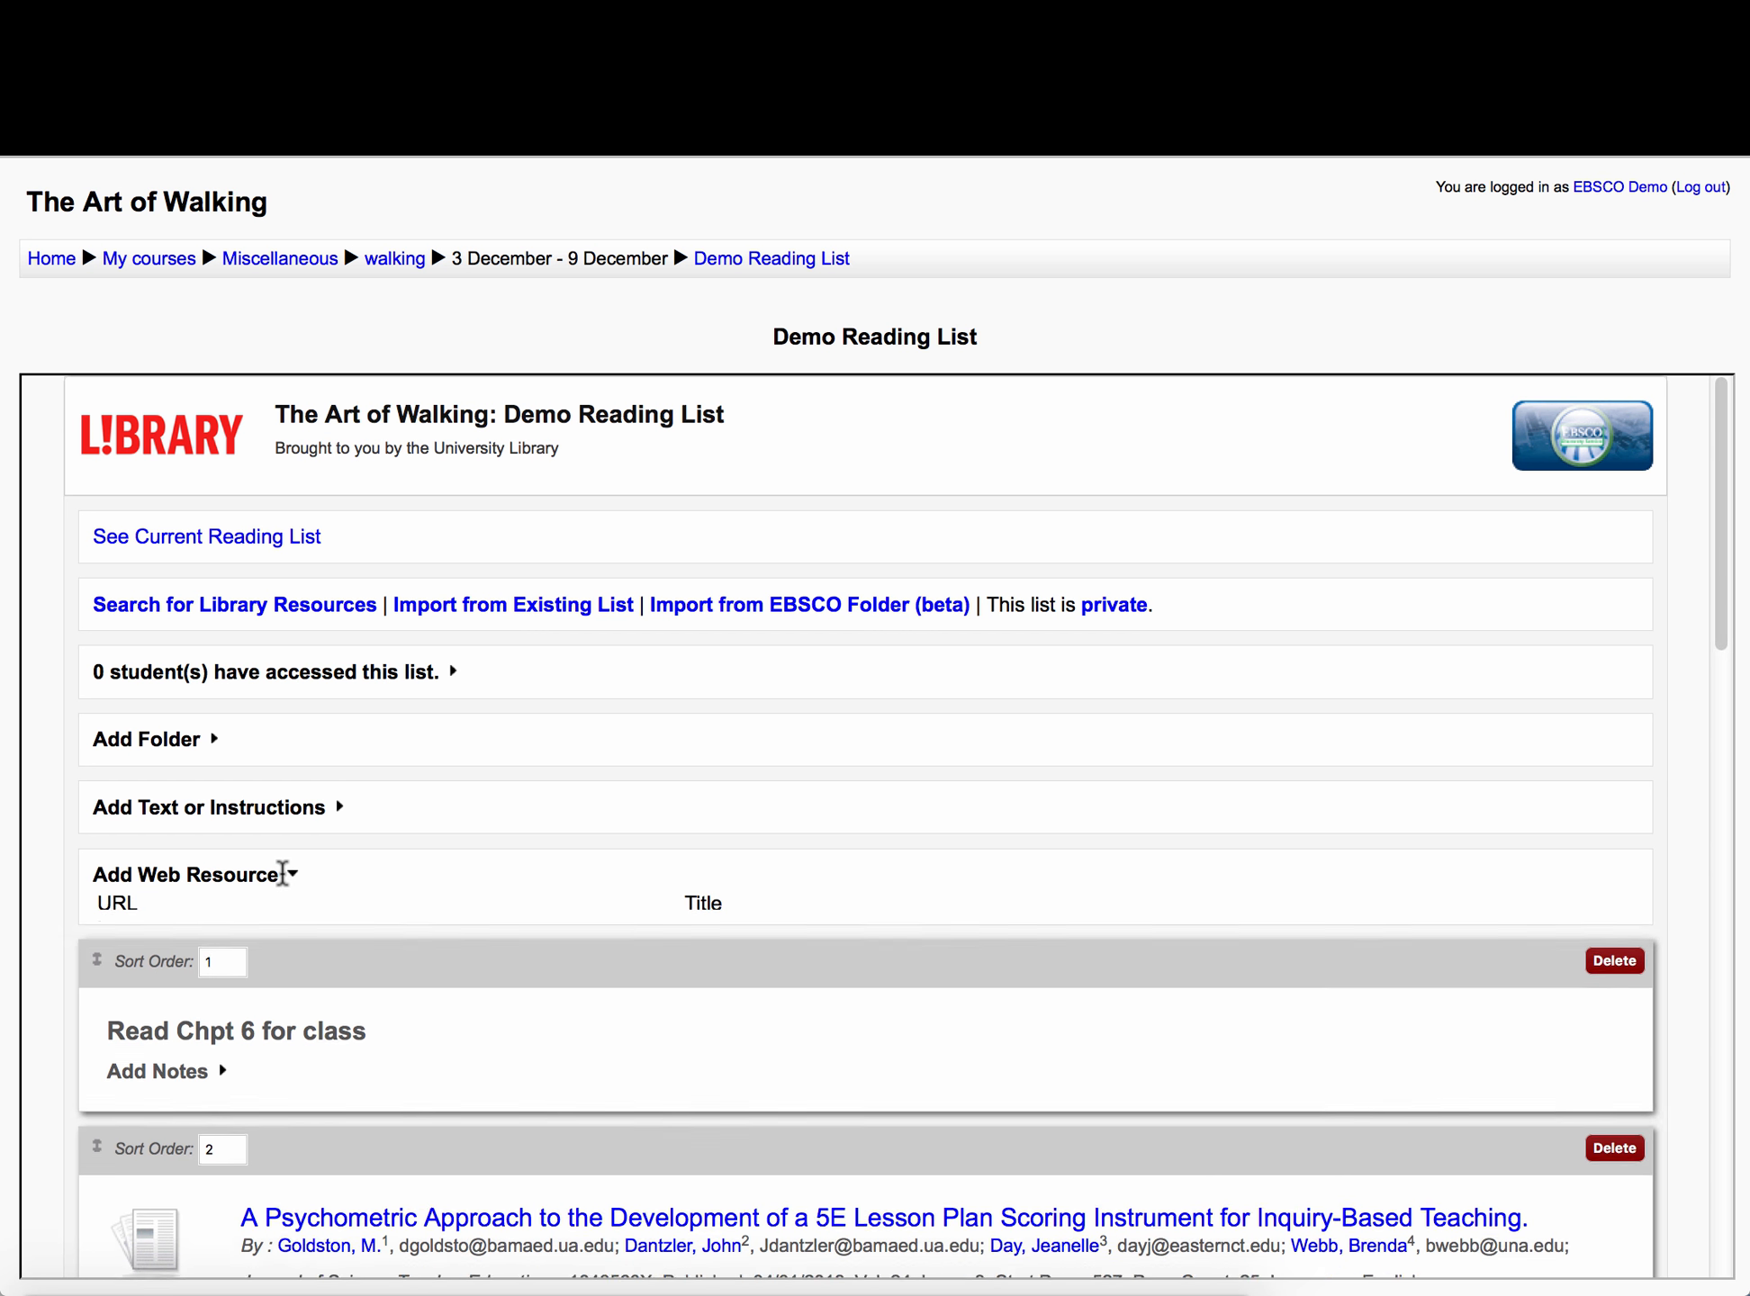
{"action": "left_click", "coordinate": [295, 940]}
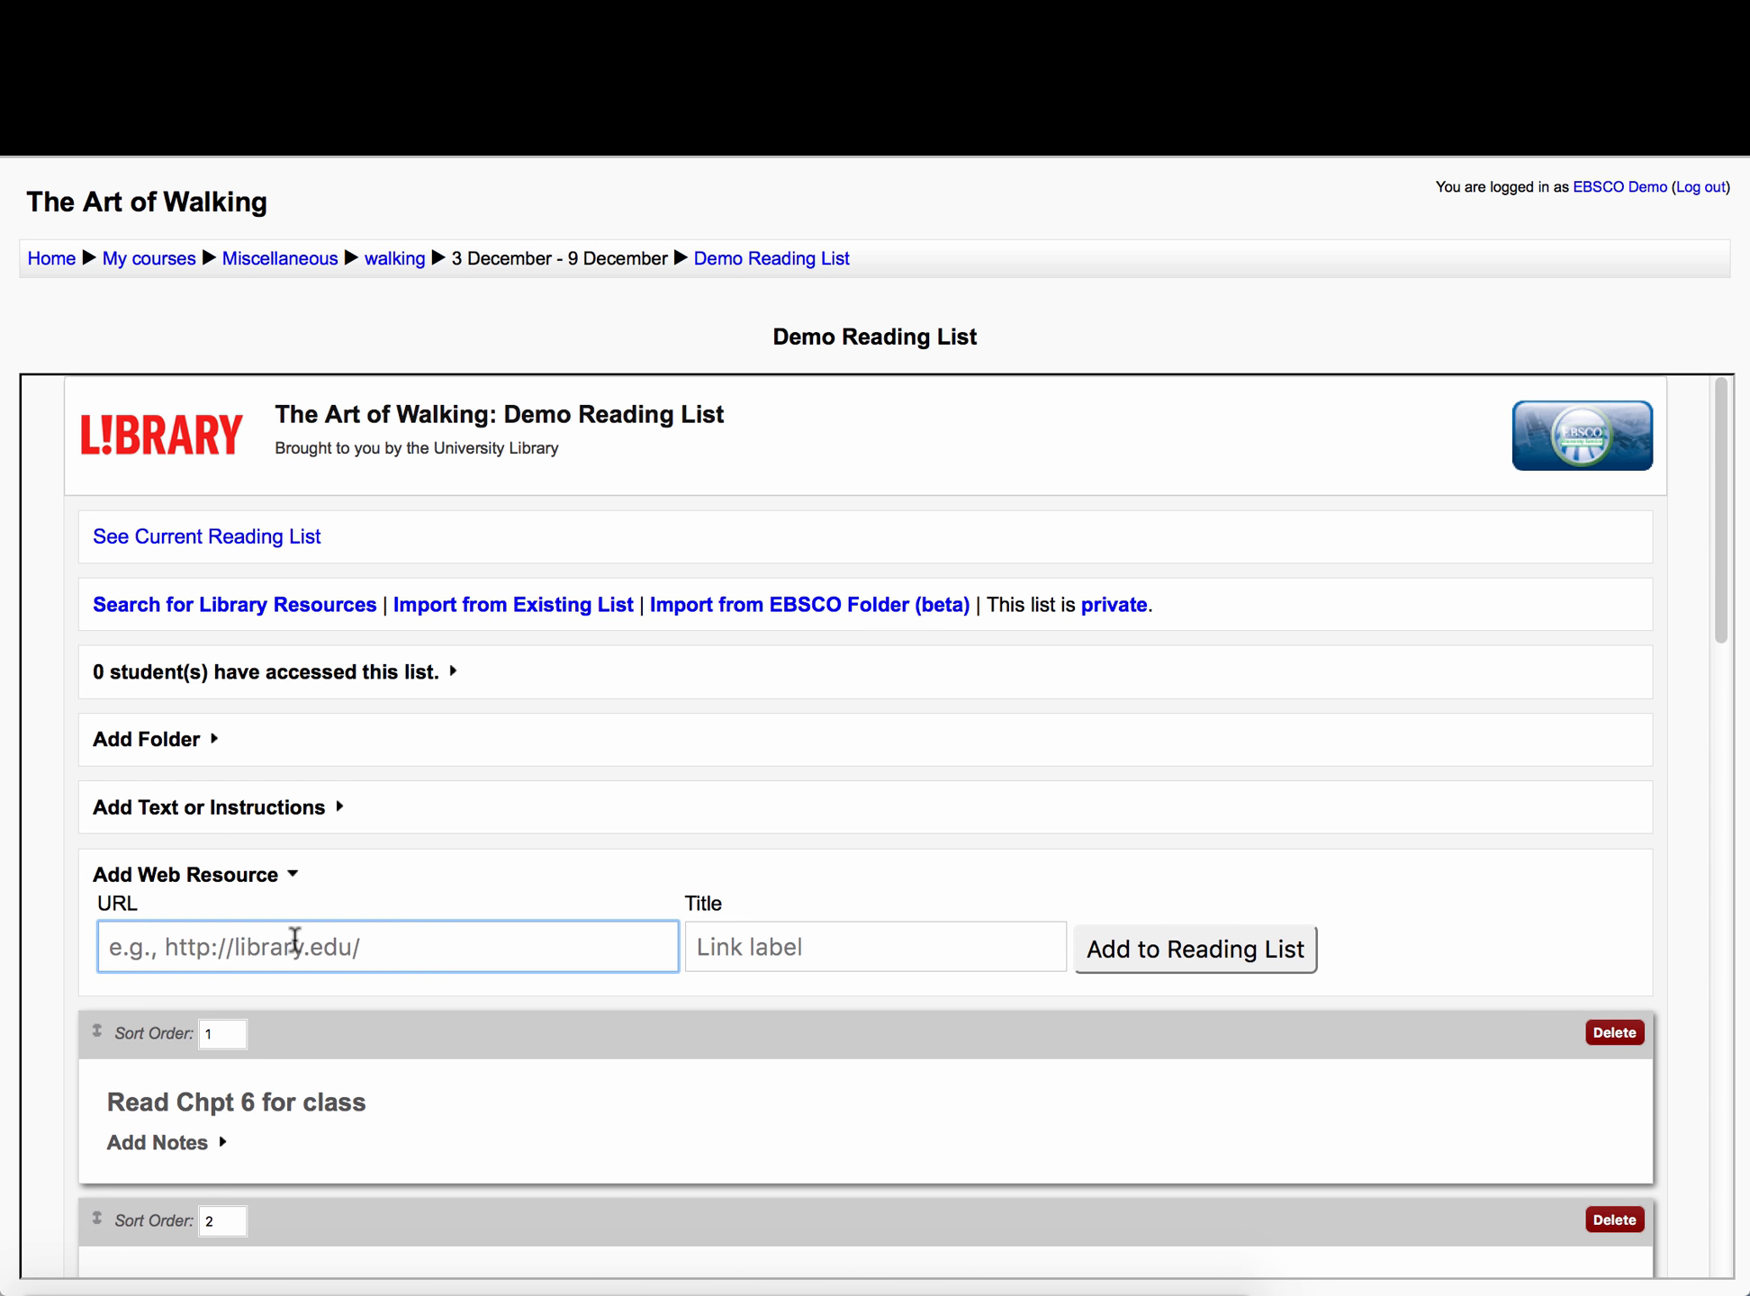
{"action": "type", "text": "http:/"}
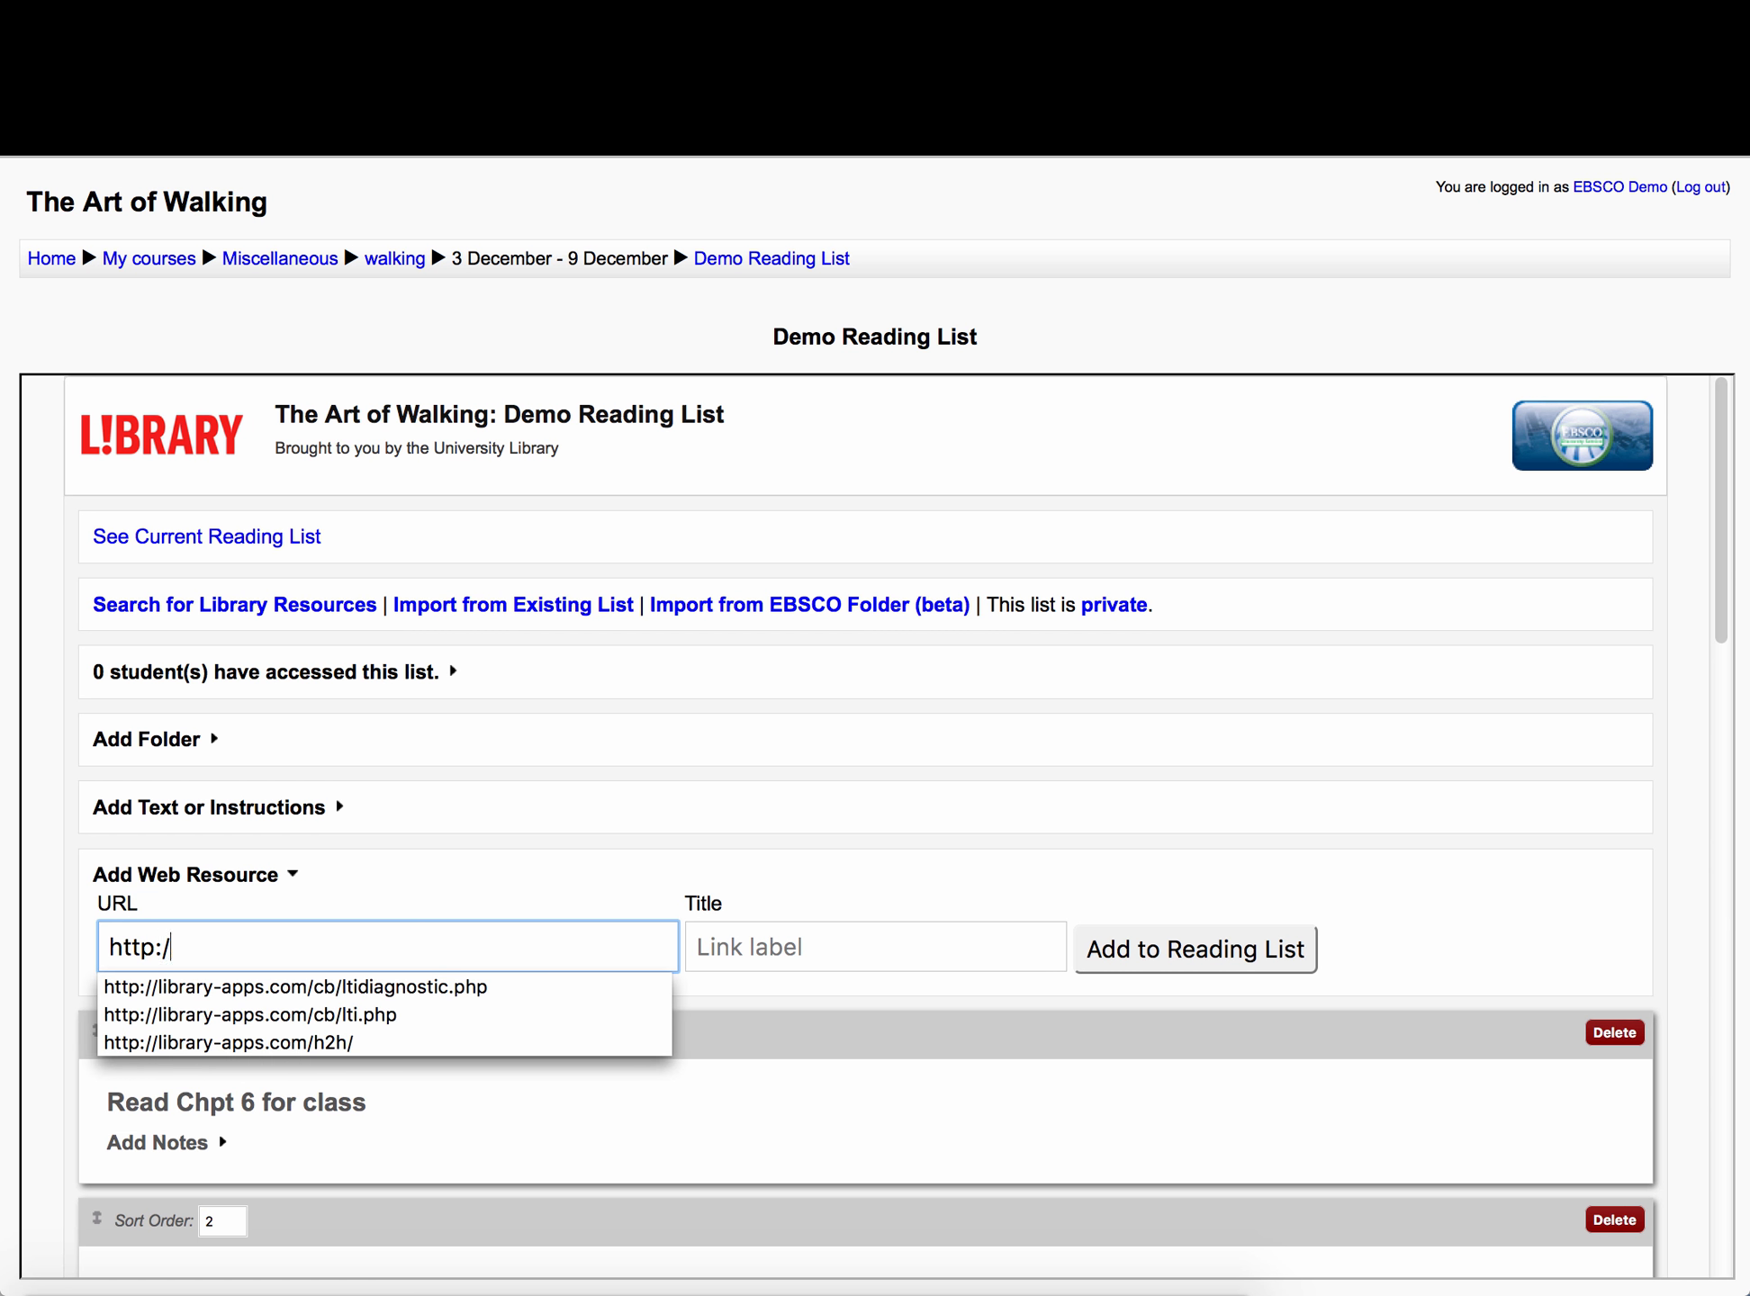
{"action": "type", "text": "/library.edu"}
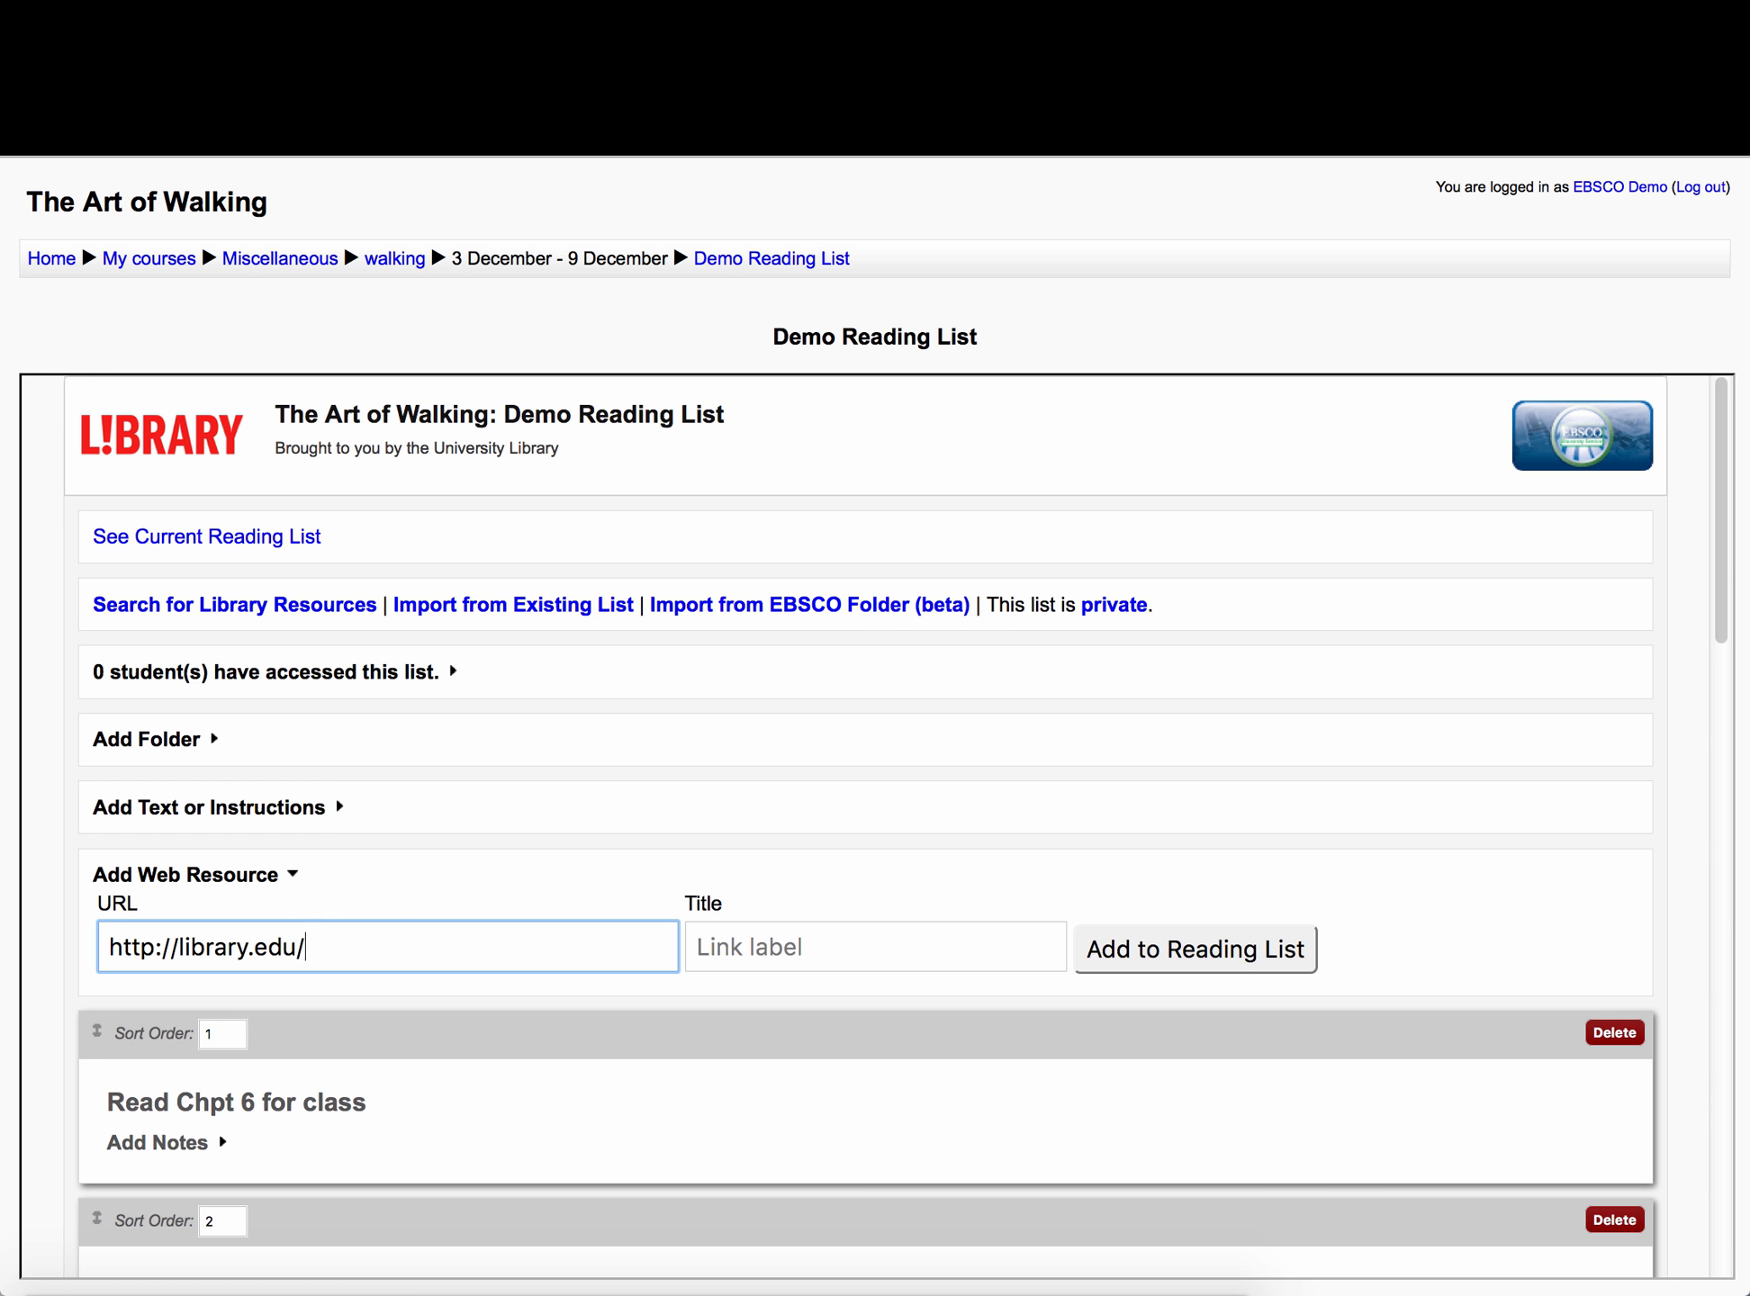
{"action": "type", "text": "/"}
{"action": "left_click", "coordinate": [756, 950]}
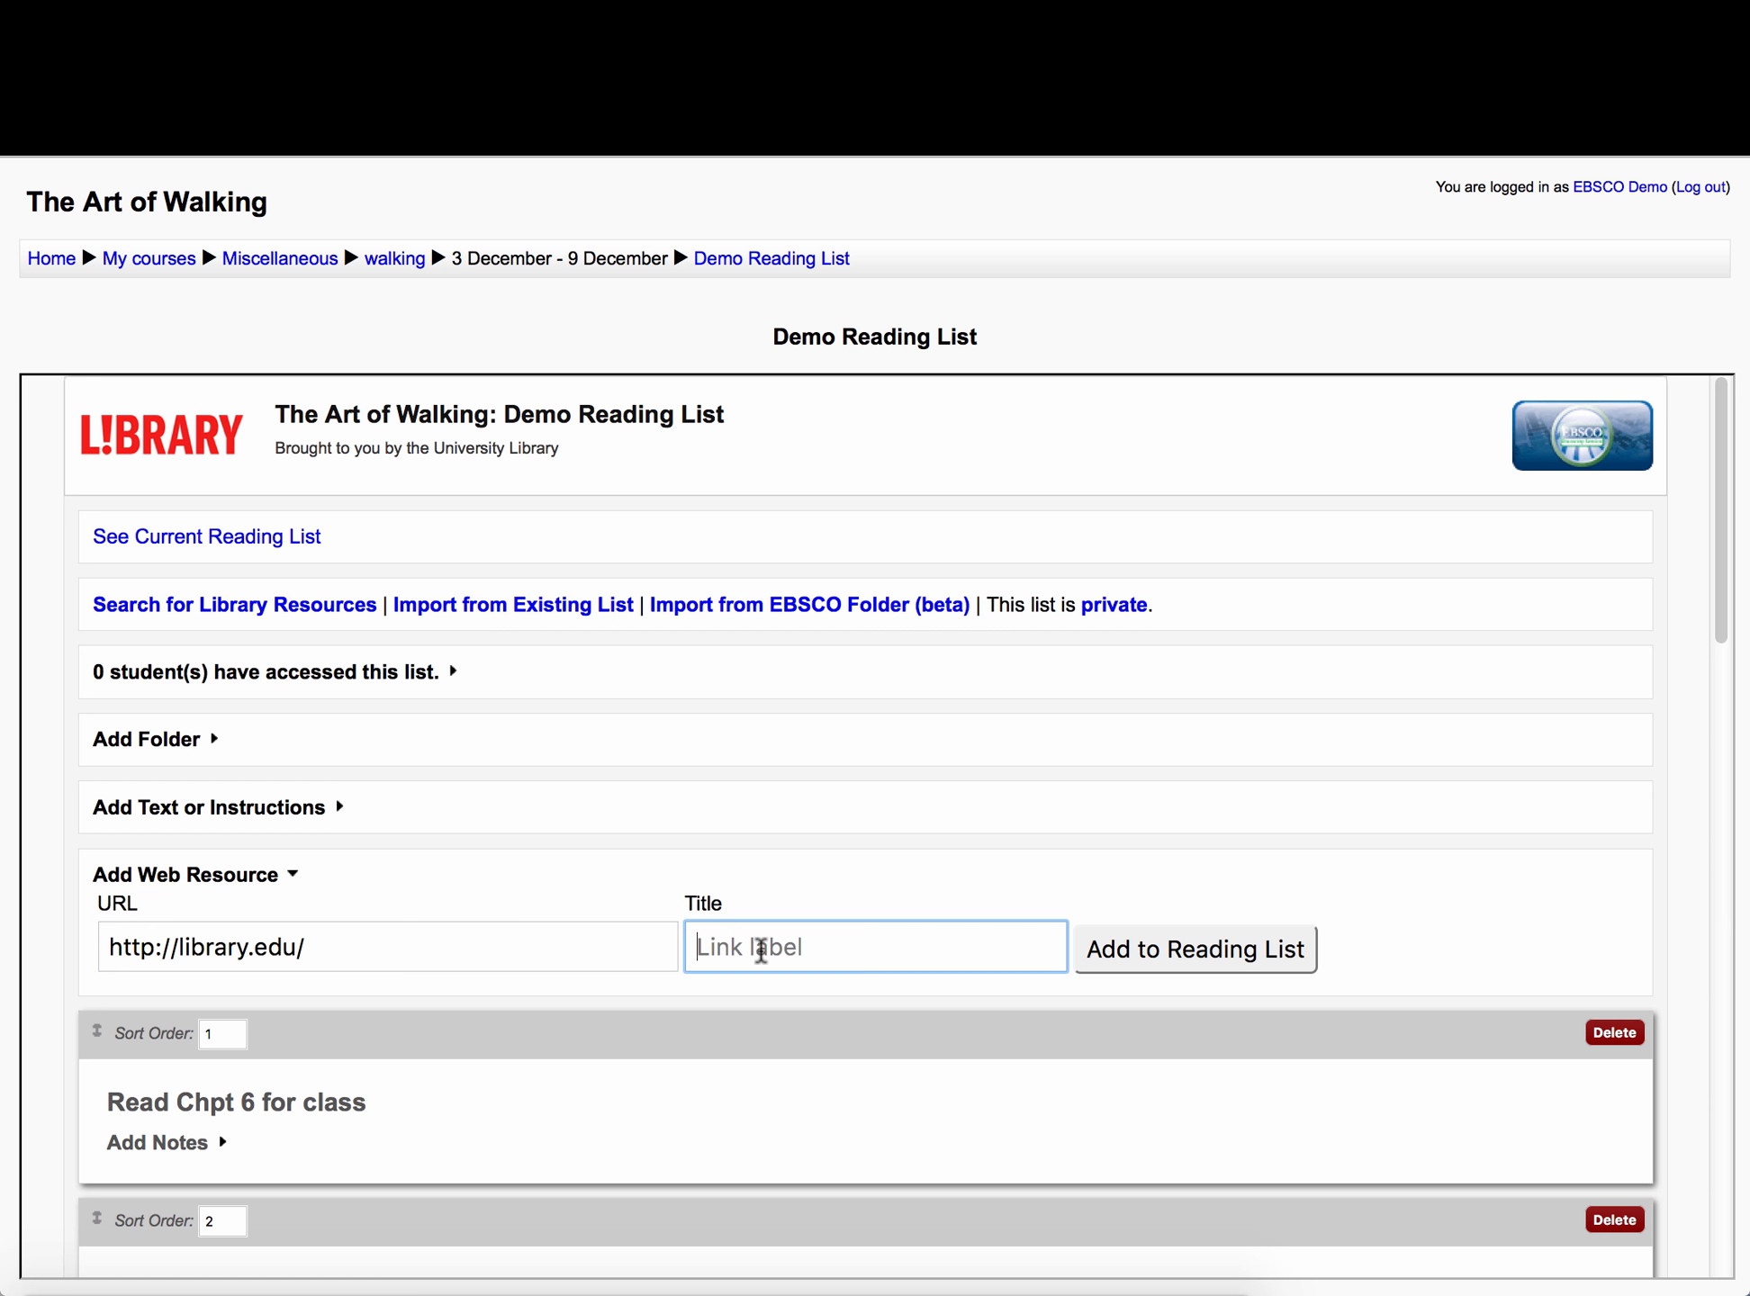
{"action": "type", "text": "Library Home"}
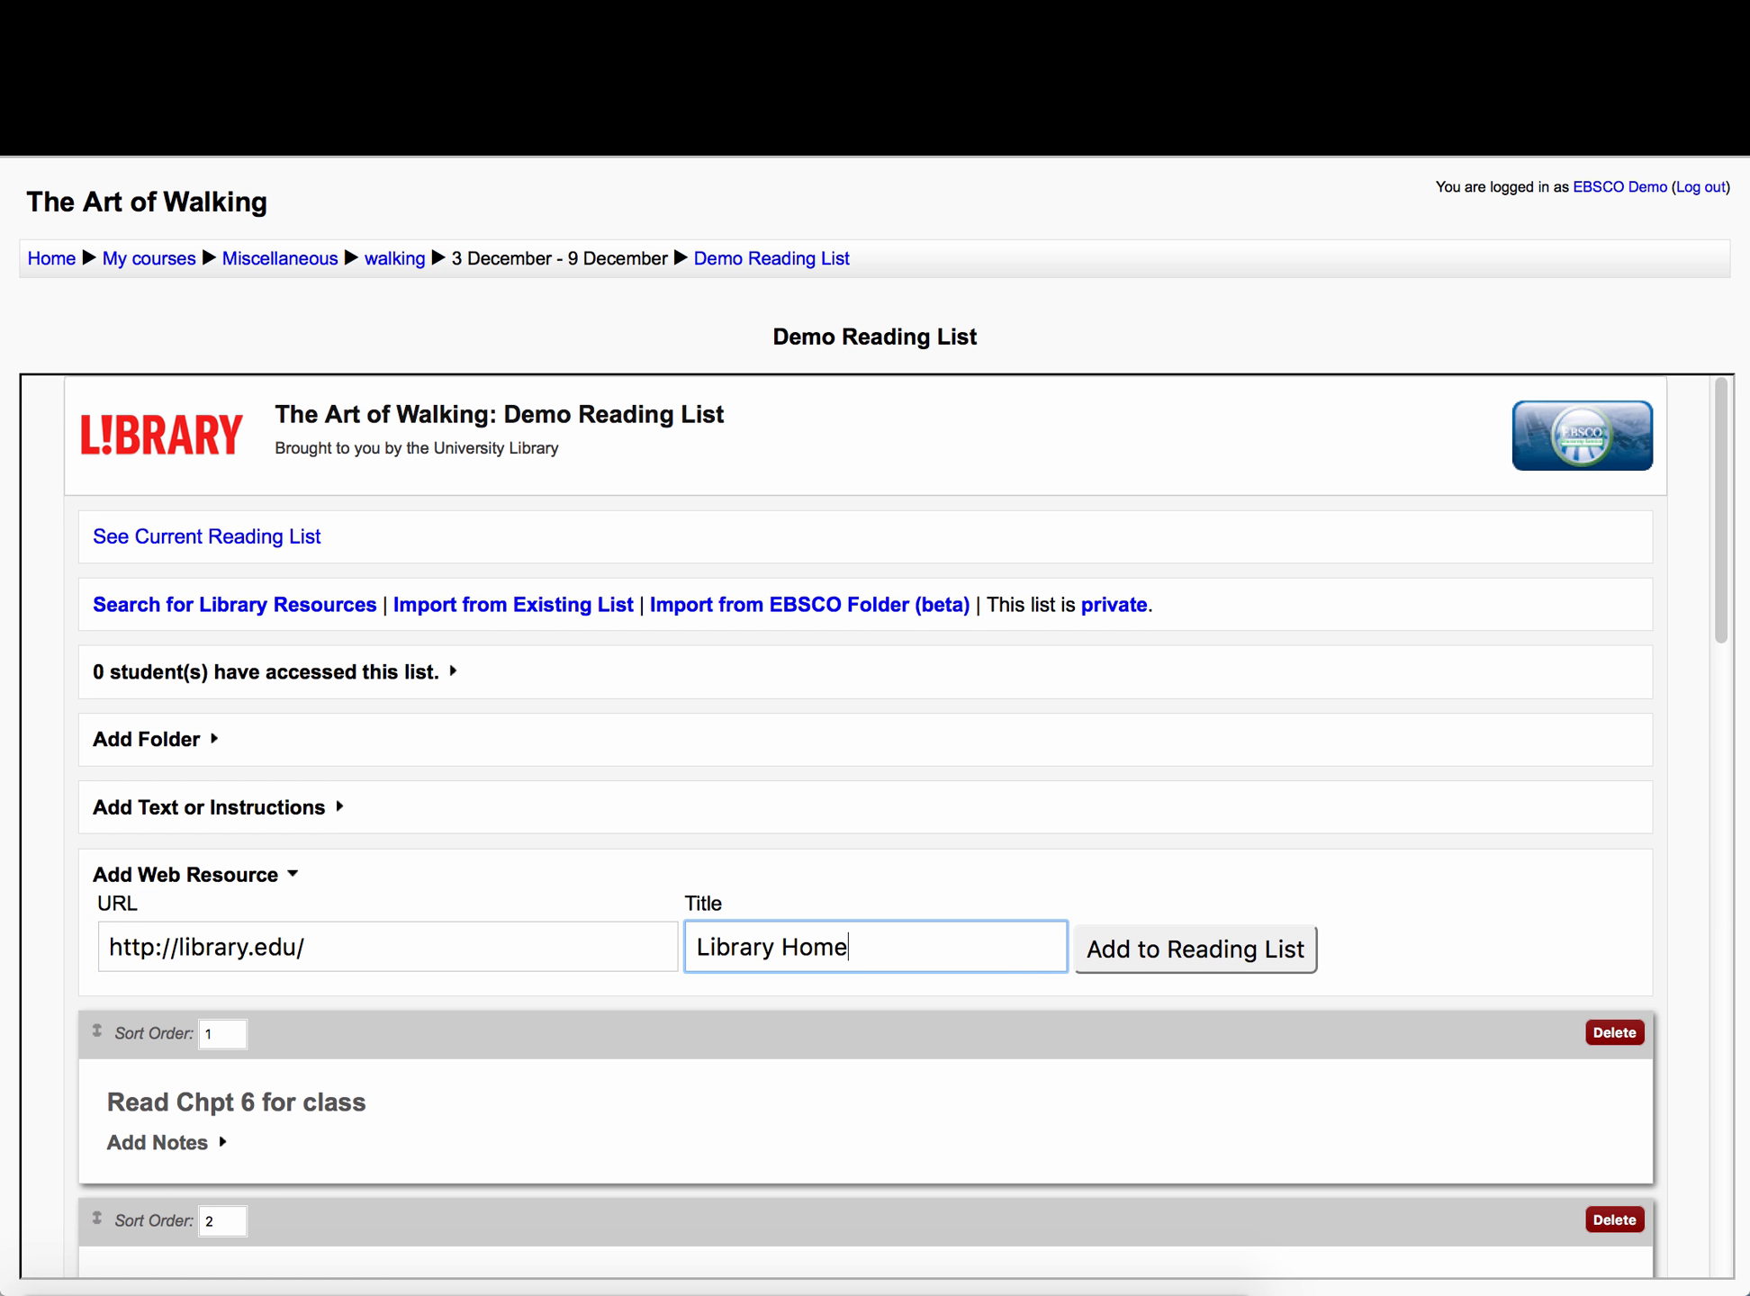
{"action": "left_click", "coordinate": [1167, 953]}
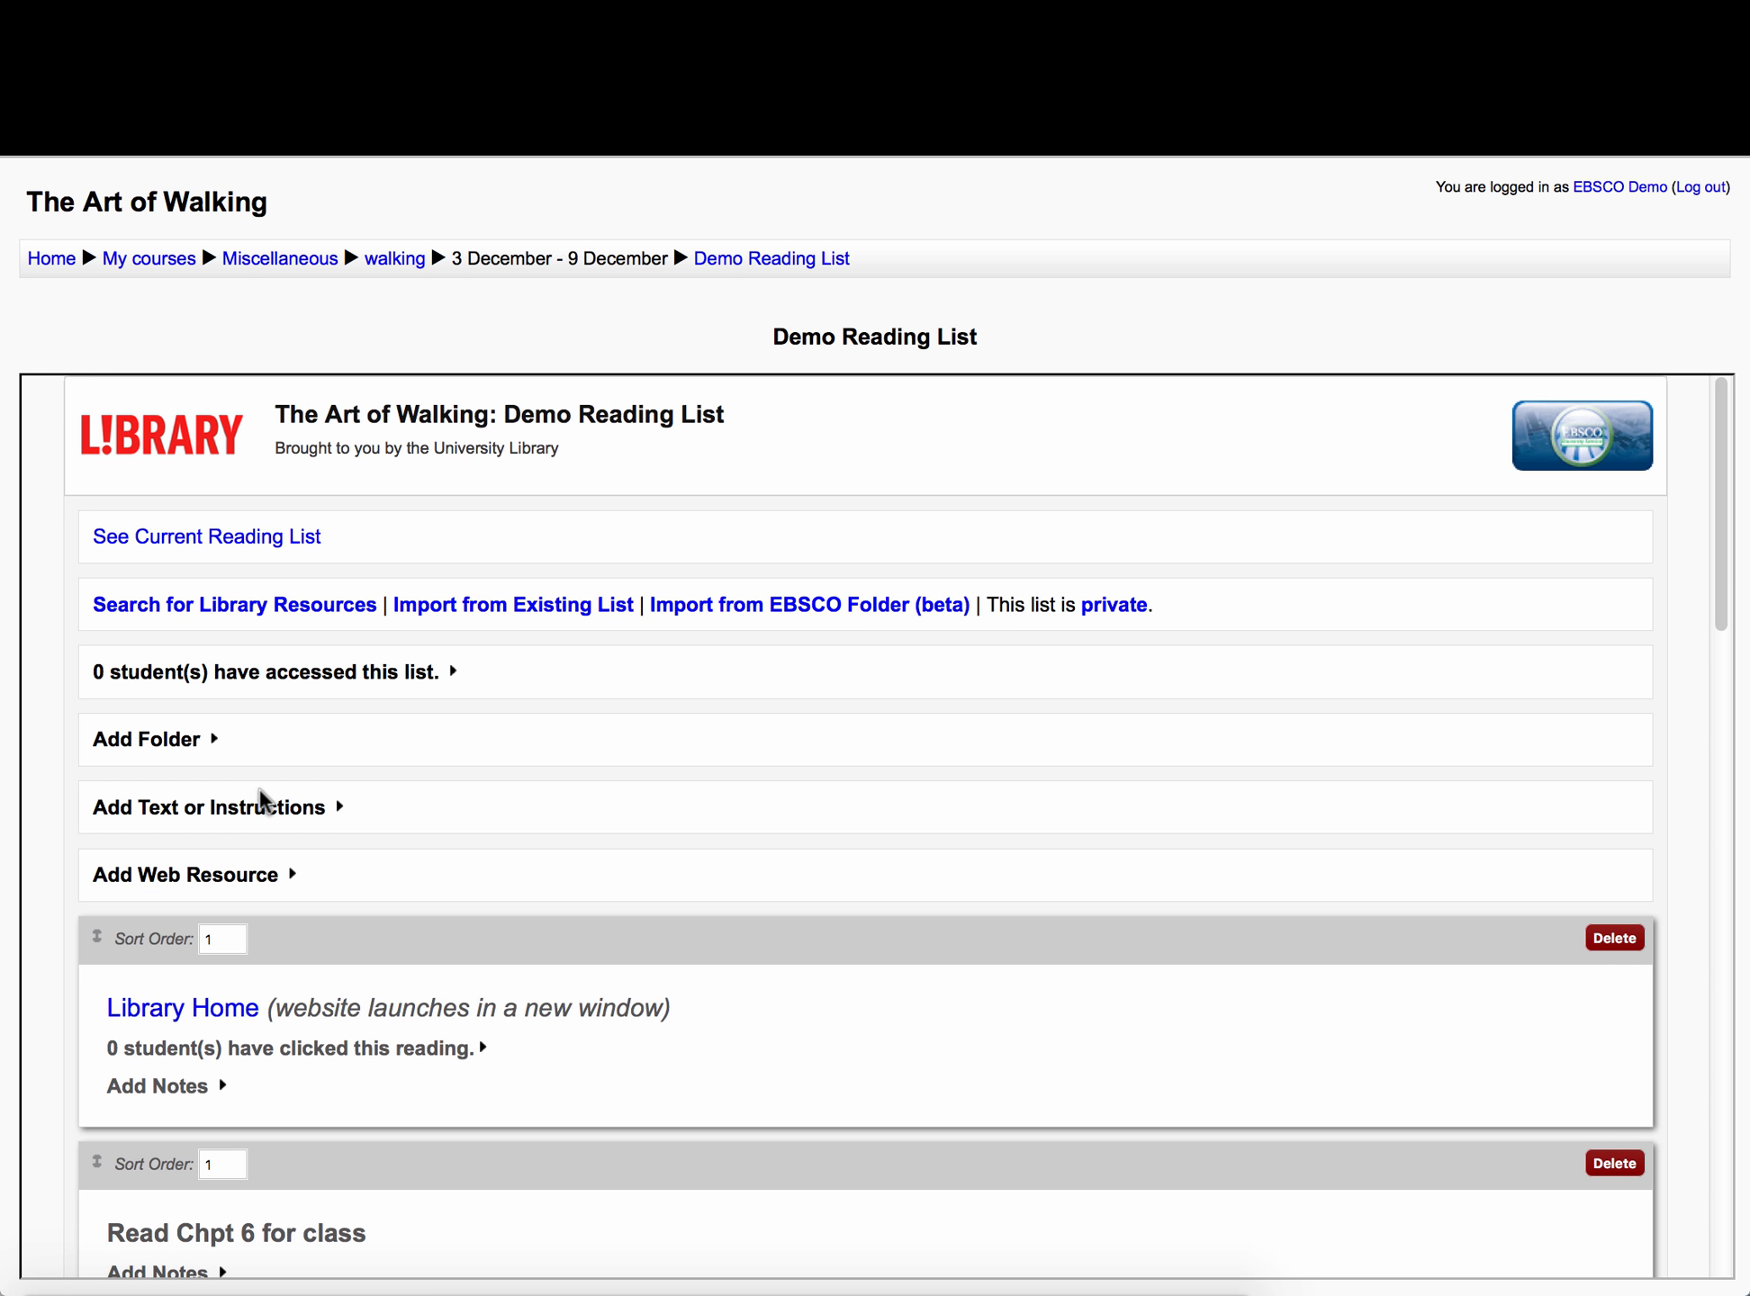
Create a folder named "5E Lesson Plans" in the reading list.
{"action": "left_click", "coordinate": [210, 742]}
{"action": "left_click", "coordinate": [217, 781]}
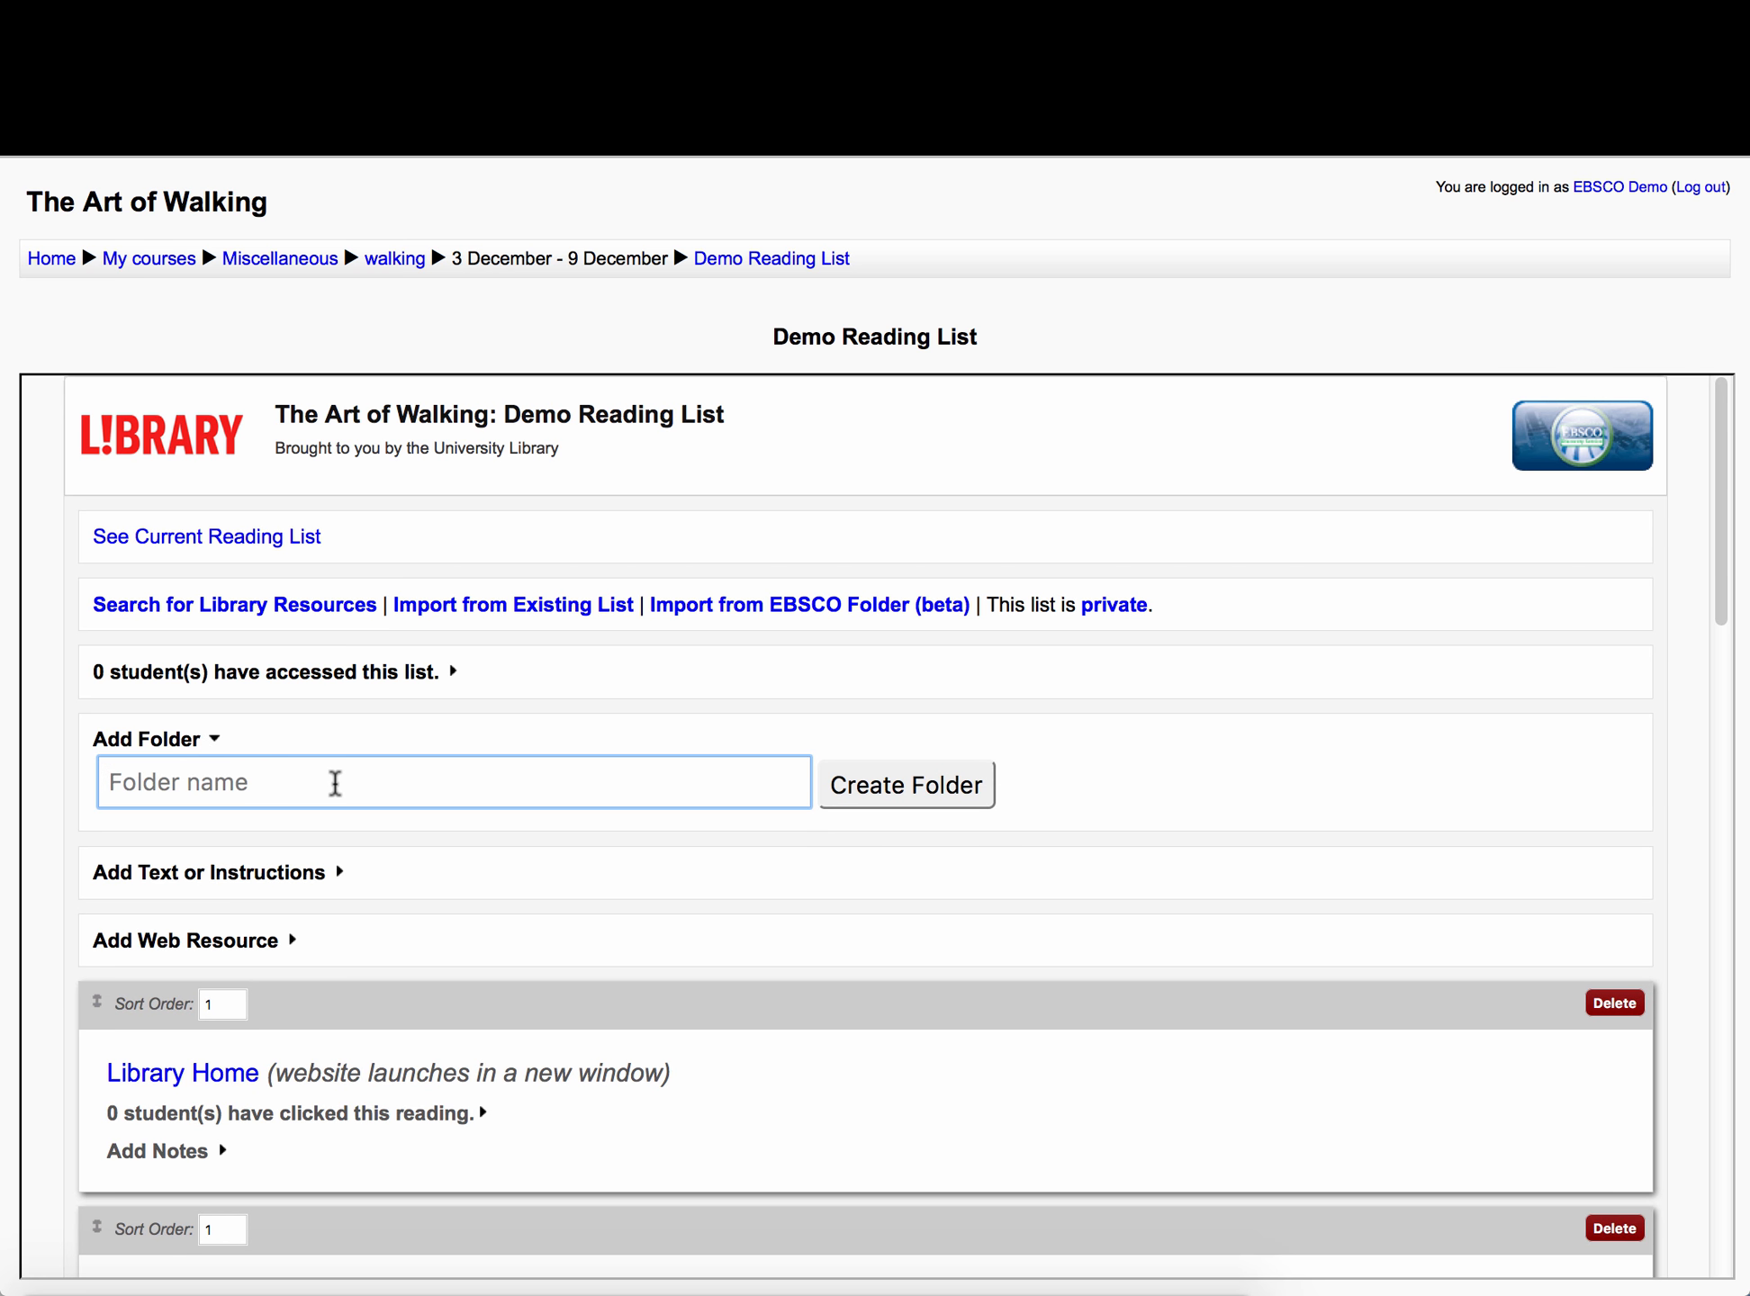
{"action": "type", "text": "5E Lesson Plans"}
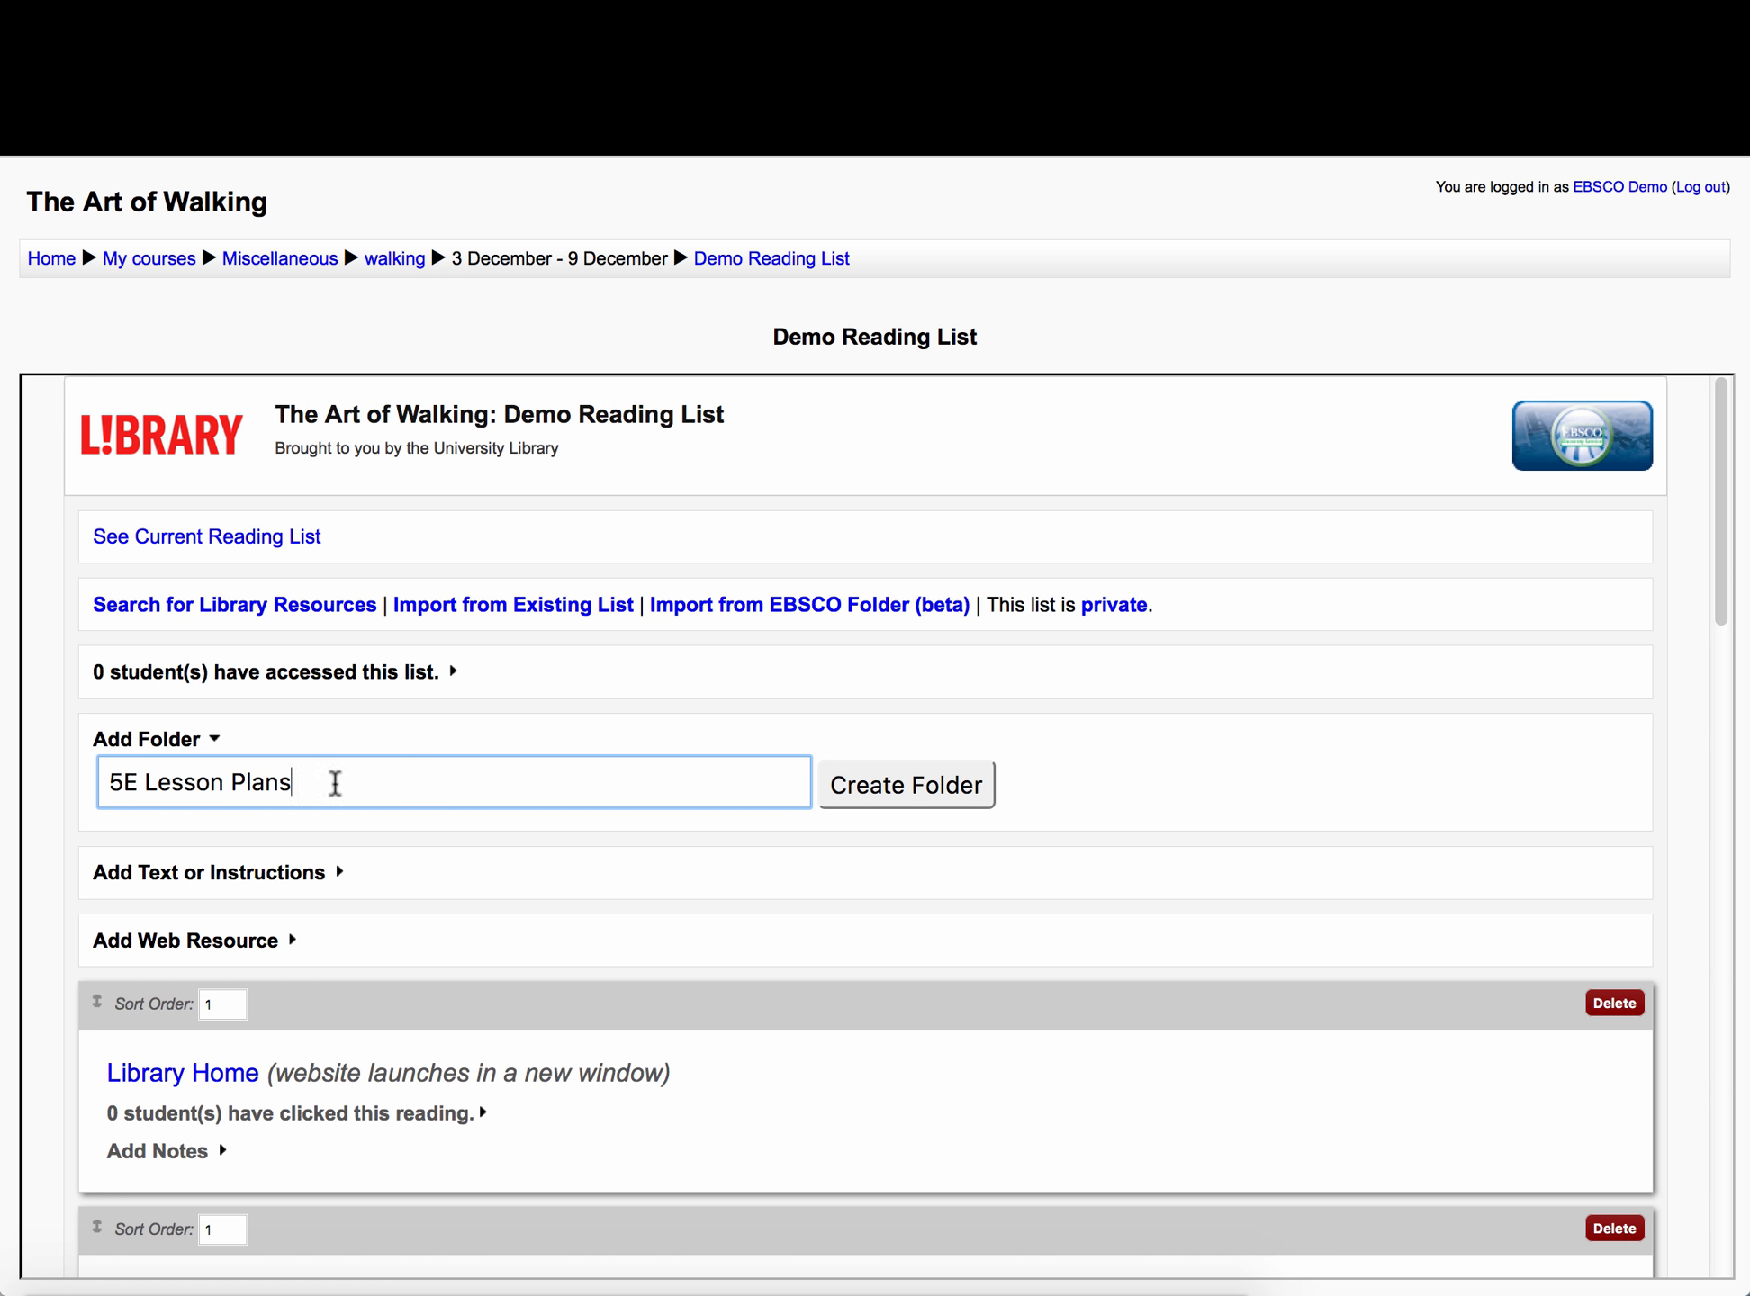
{"action": "left_click", "coordinate": [857, 800]}
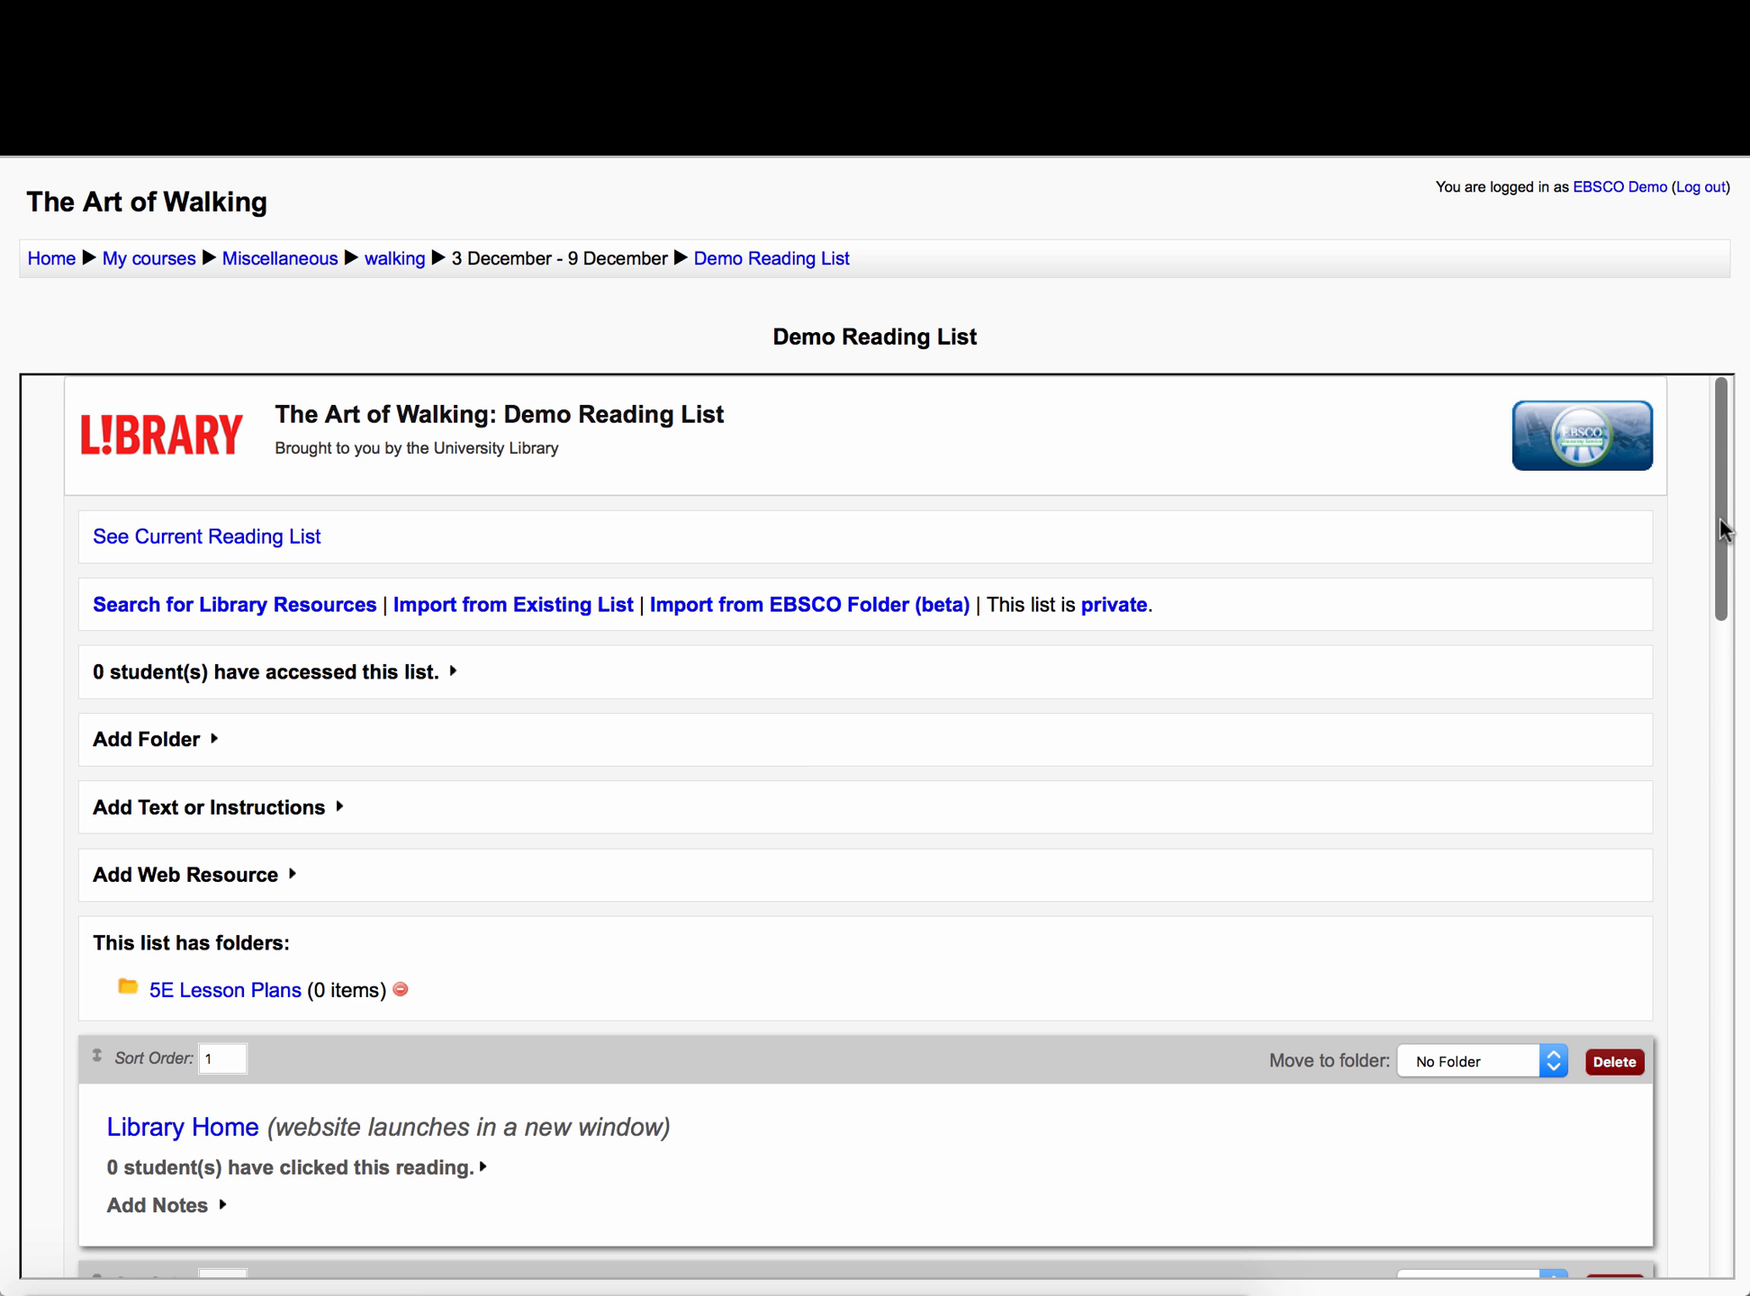
Move the readings "A Psychometric Approach to the Development of a 5E Lesson Plan" and "A Model Proposal on ICT Integration" into the 5E Lesson Plans folder.
{"action": "left_click_drag", "start_coordinate": [1721, 529], "coordinate": [1730, 780]}
{"action": "left_click", "coordinate": [1521, 641]}
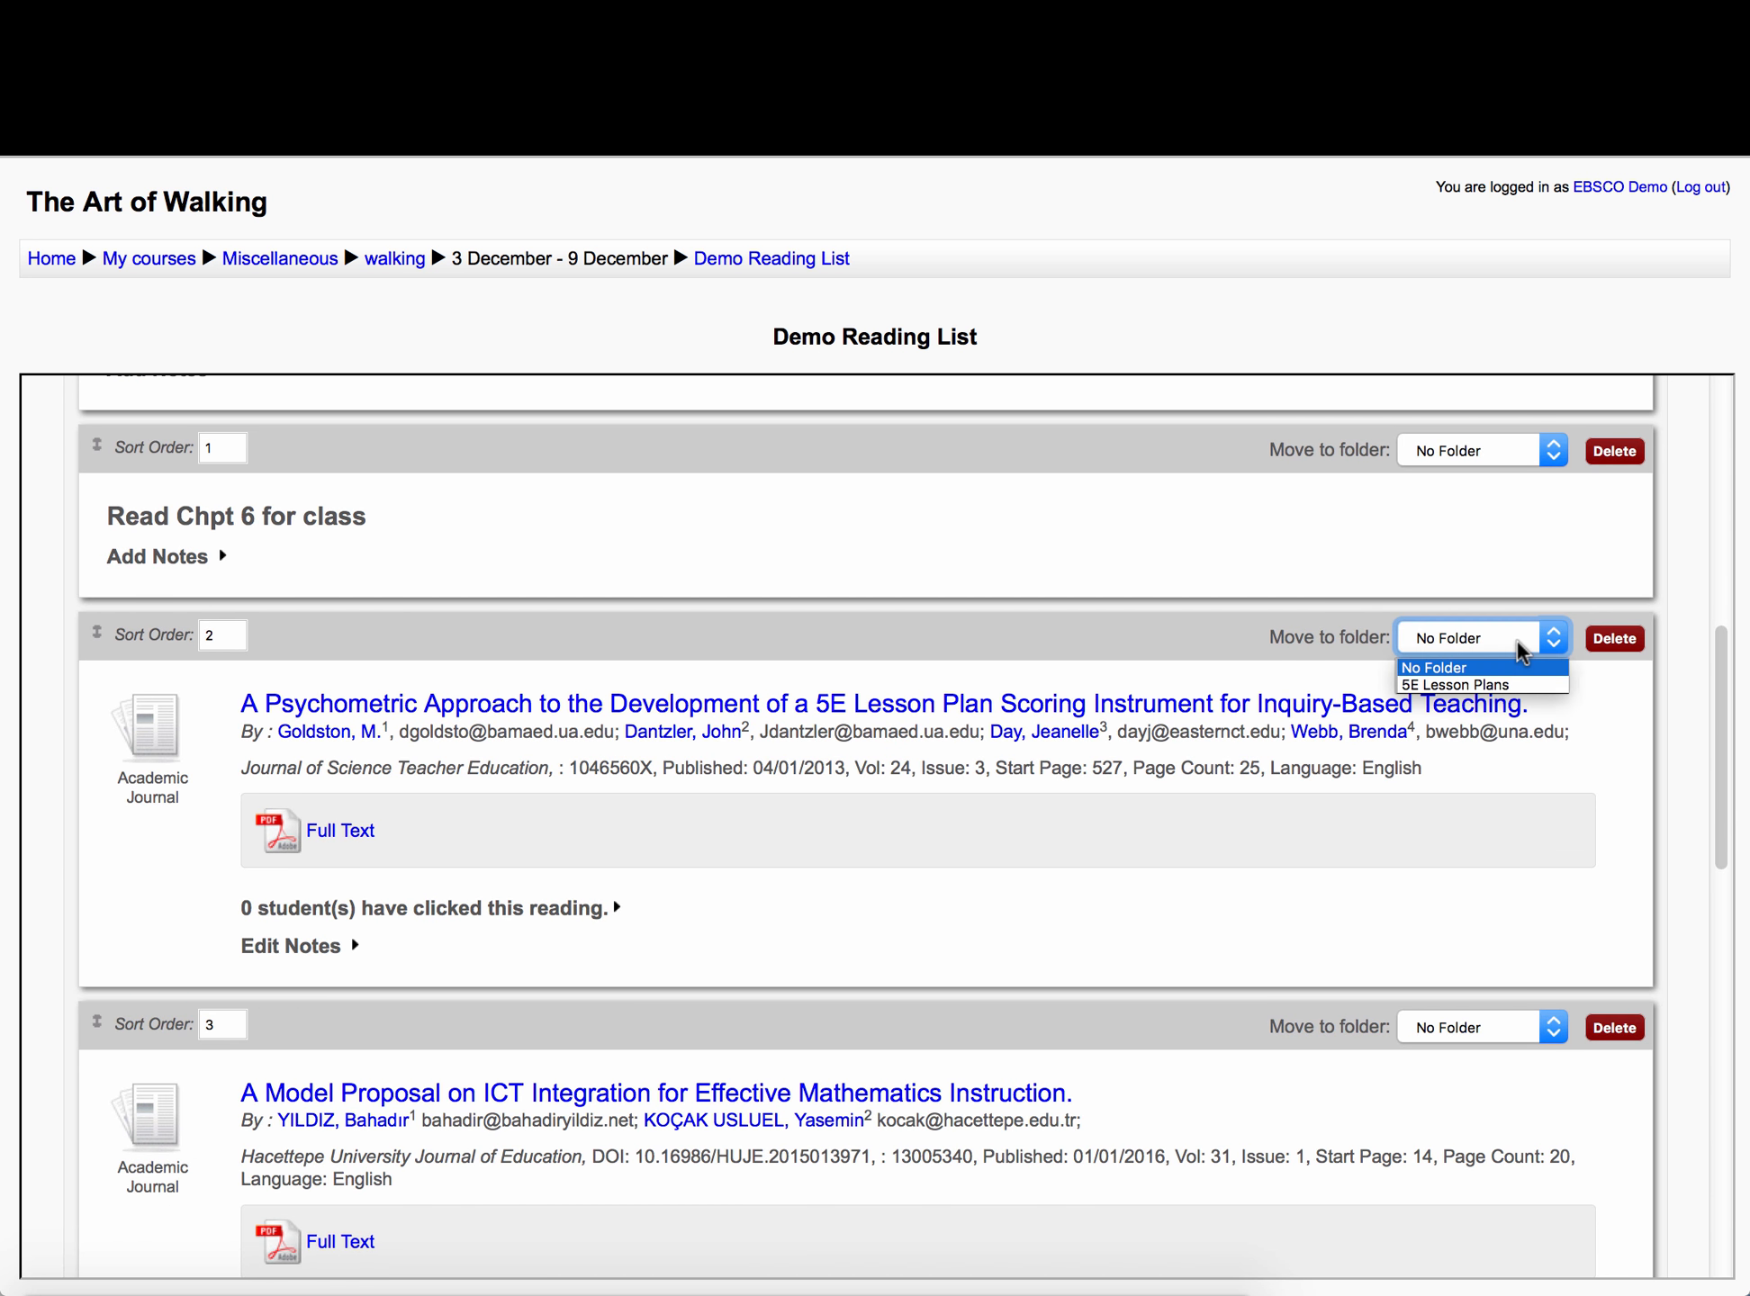
{"action": "left_click", "coordinate": [1522, 686]}
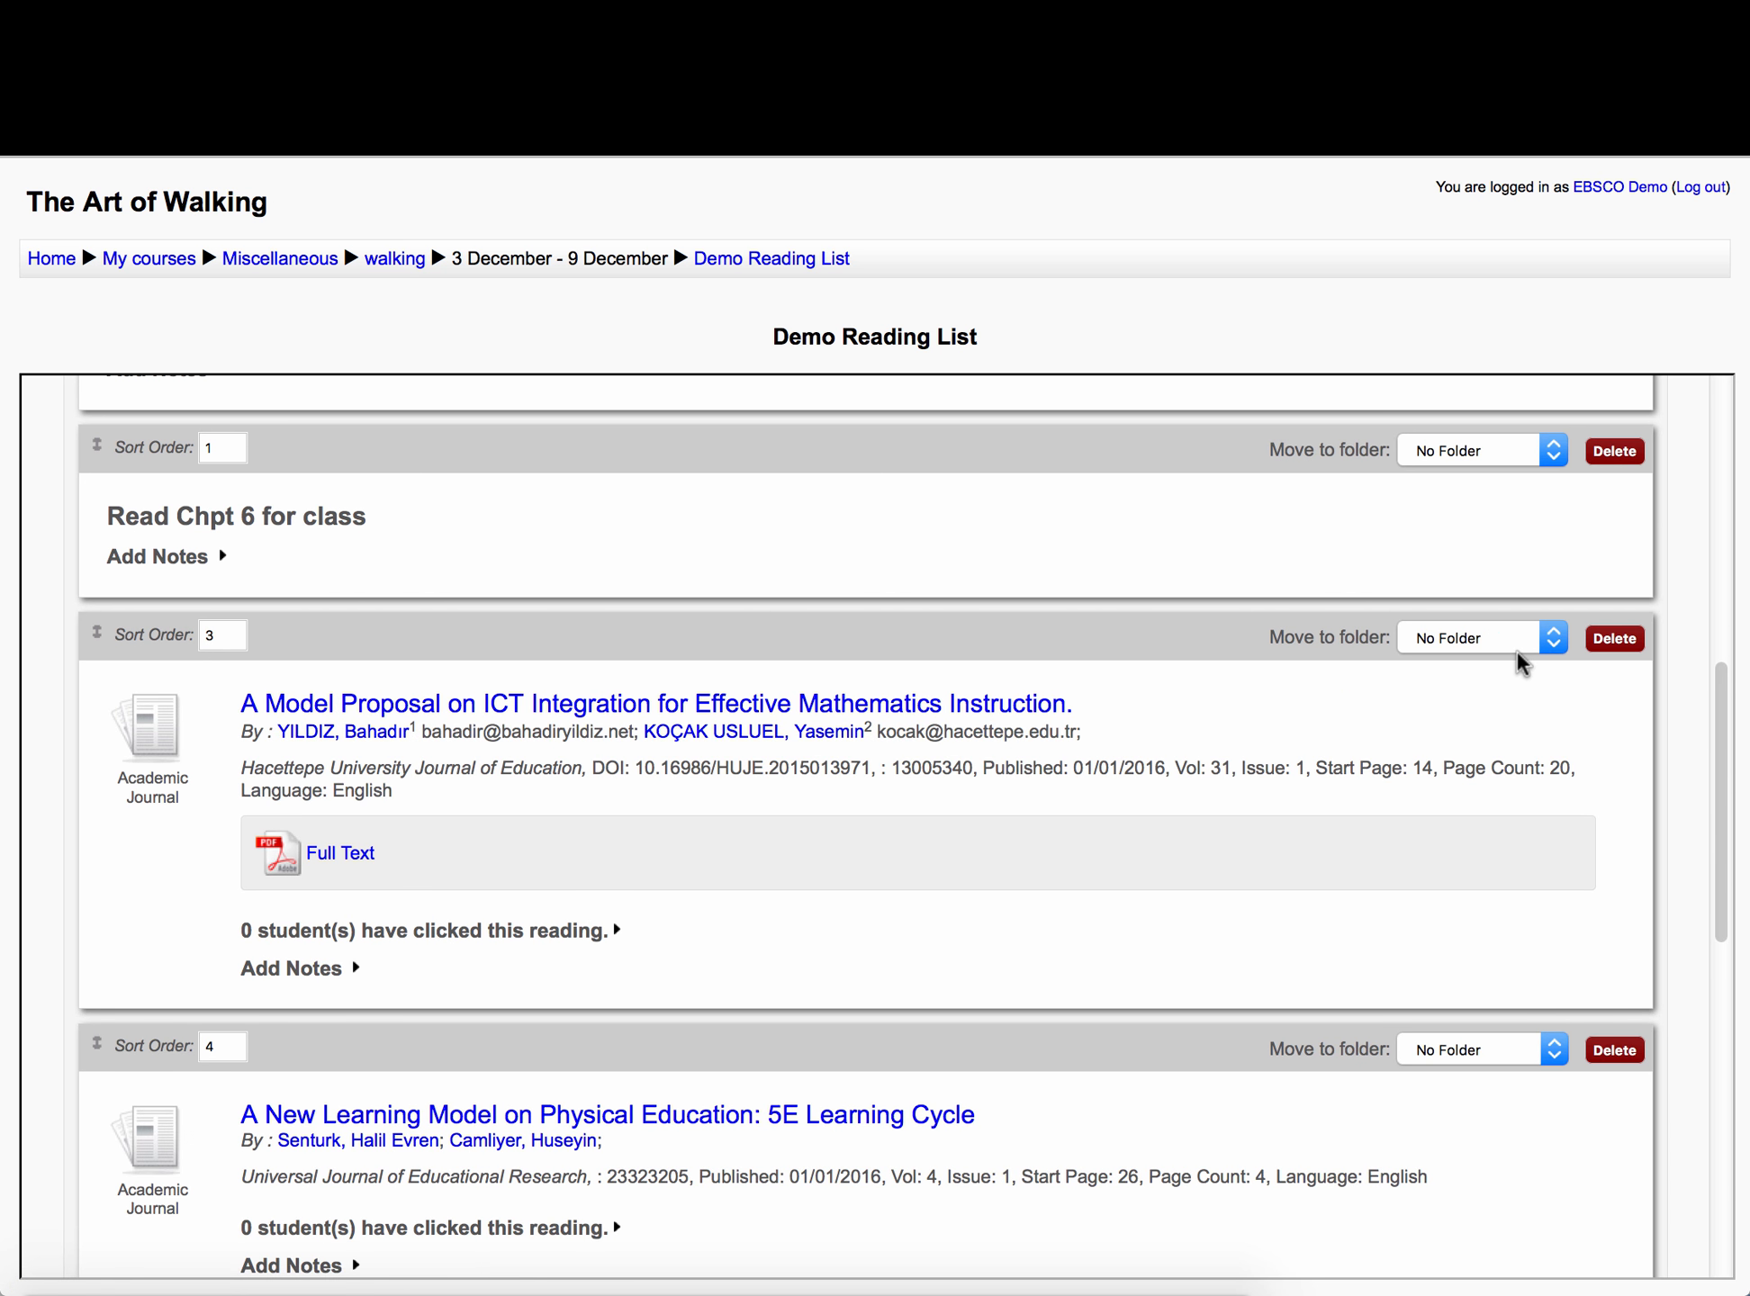
{"action": "left_click", "coordinate": [1520, 641]}
{"action": "left_click", "coordinate": [1510, 686]}
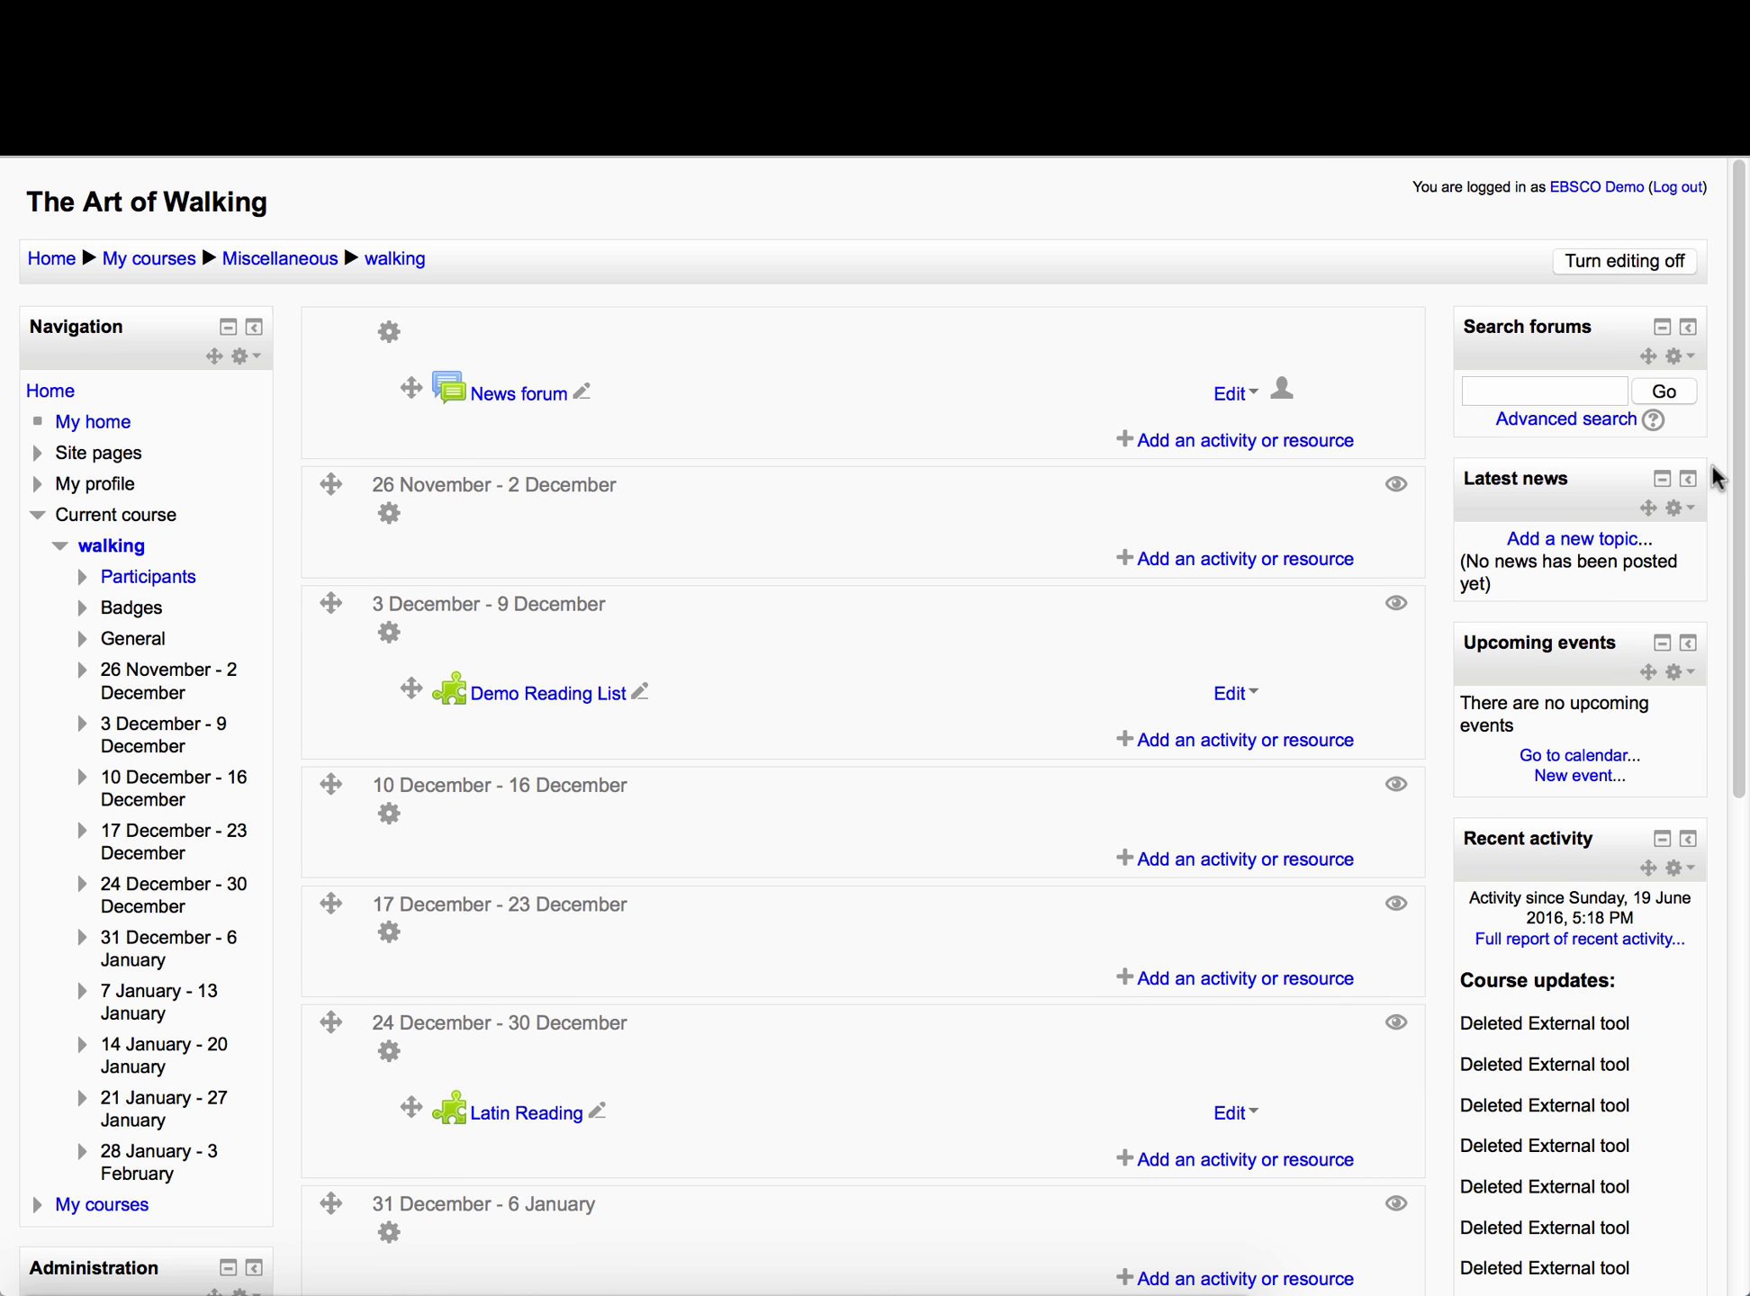
Switch the role in the walking course to Student.
{"action": "scroll", "coordinate": [1715, 477], "scroll_direction": "down", "scroll_amount": 5}
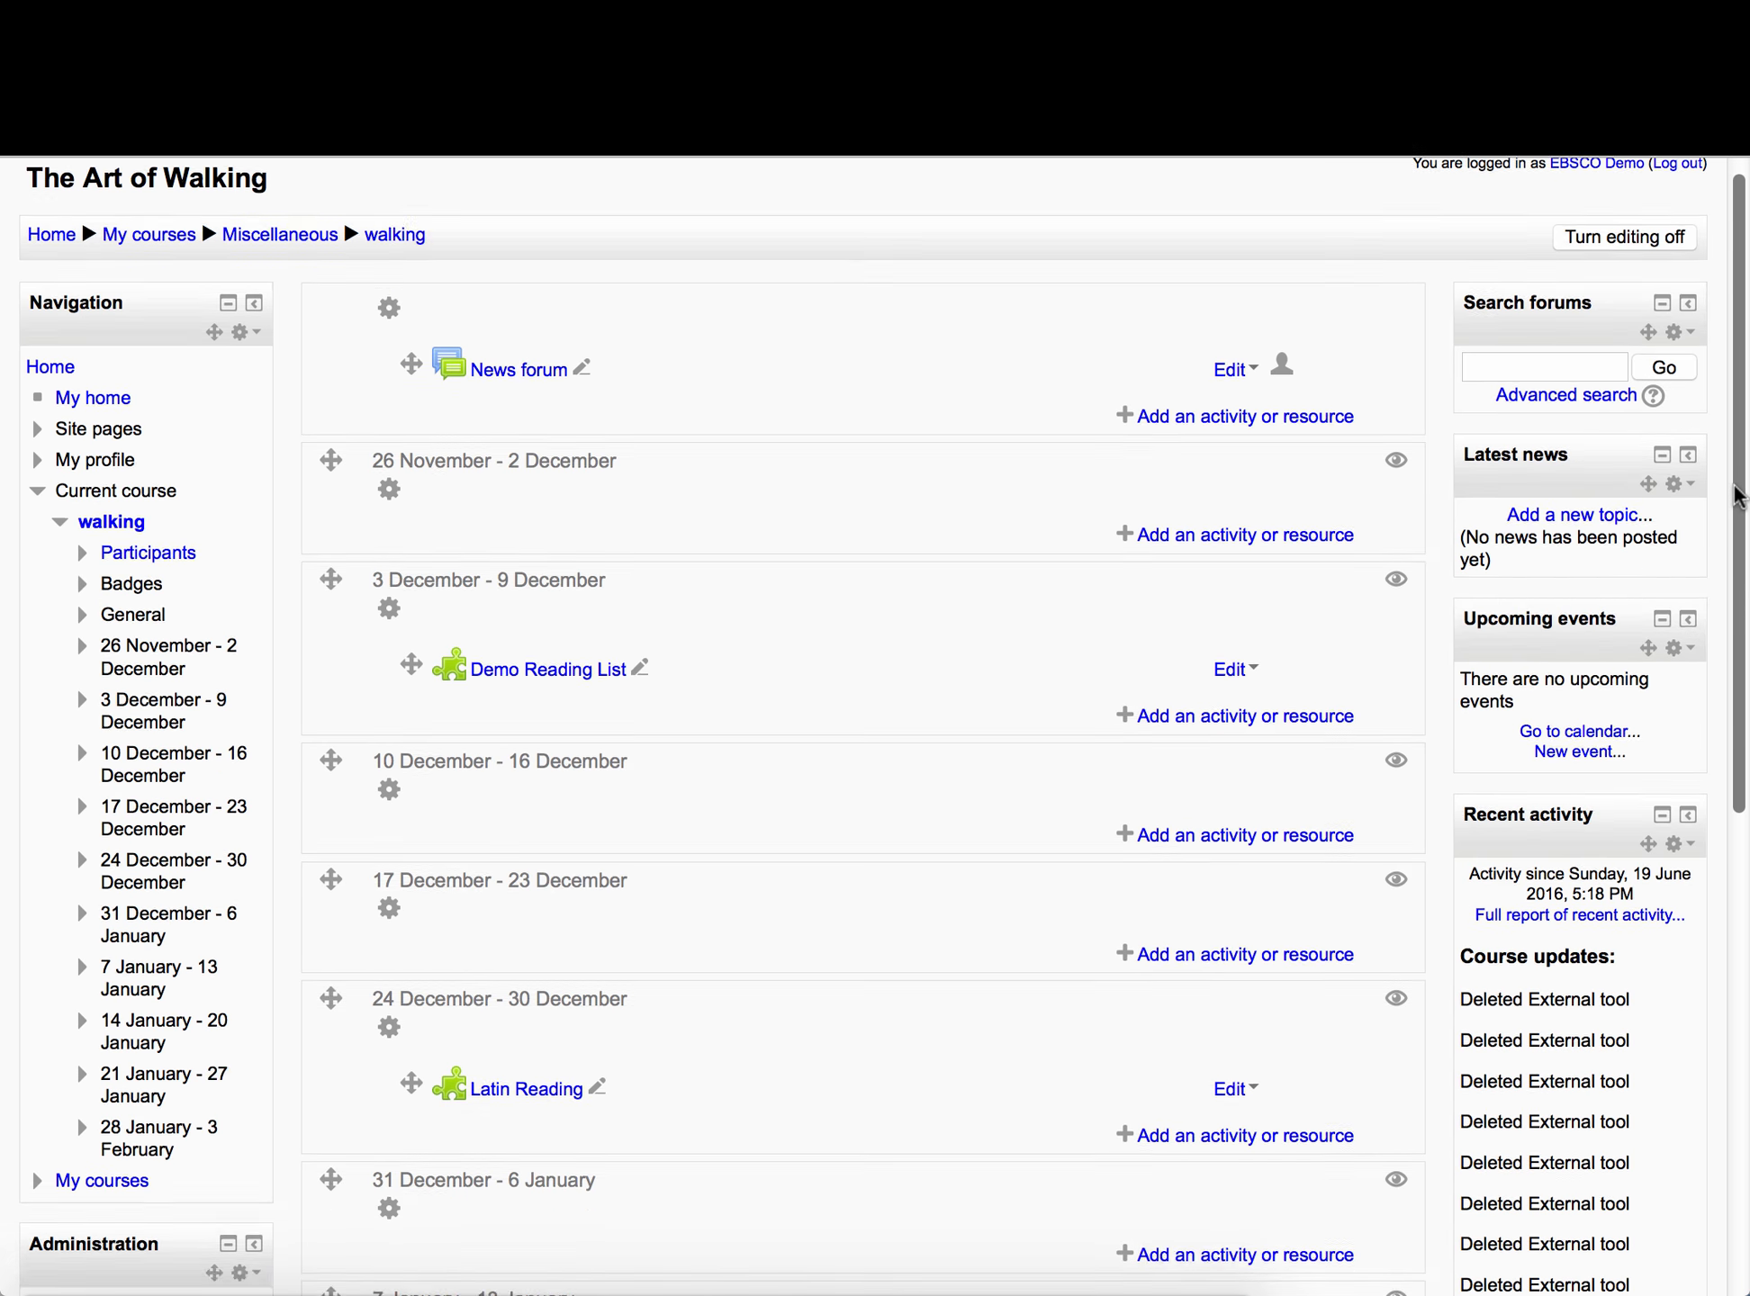
{"action": "scroll", "coordinate": [414, 846], "scroll_direction": "down", "scroll_amount": 6}
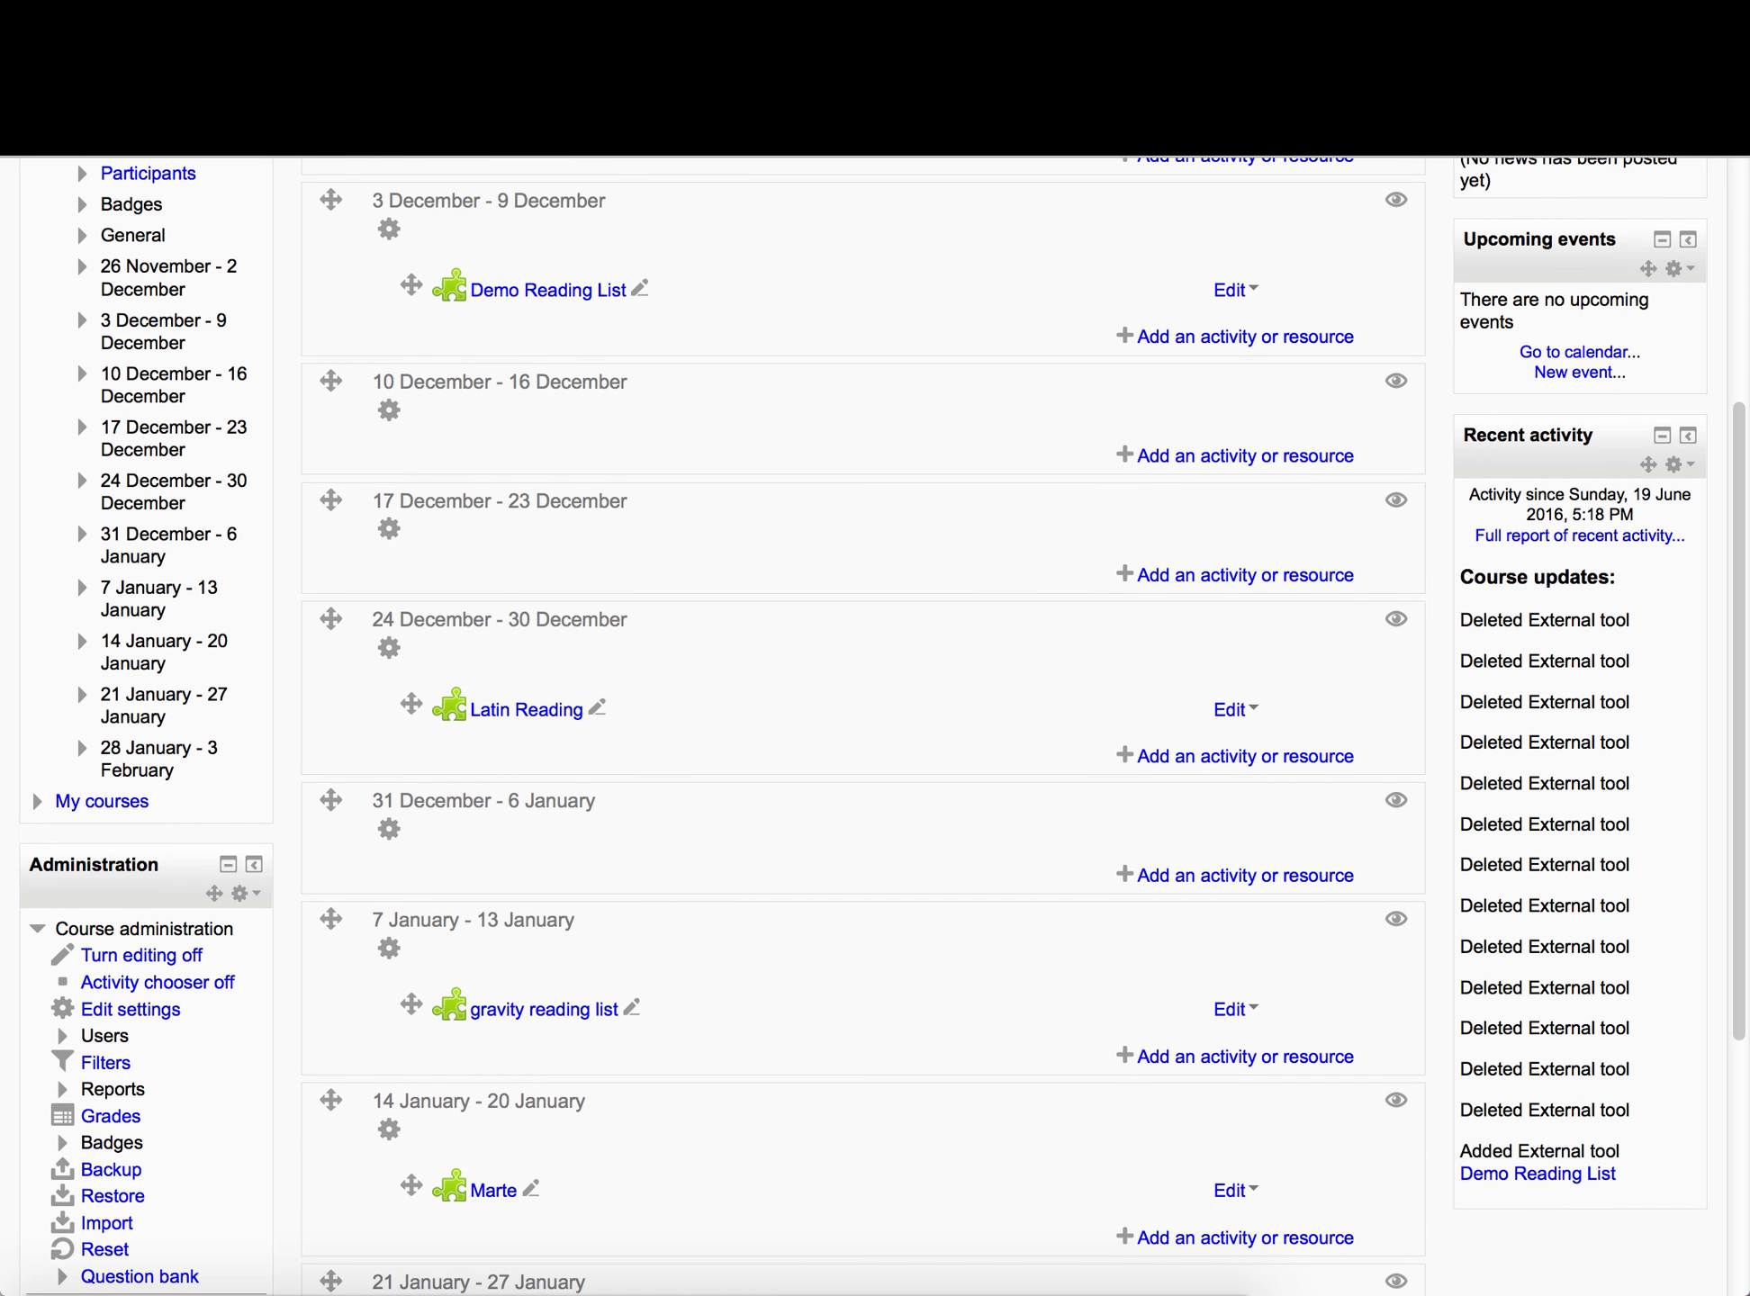
{"action": "left_click", "coordinate": [119, 901]}
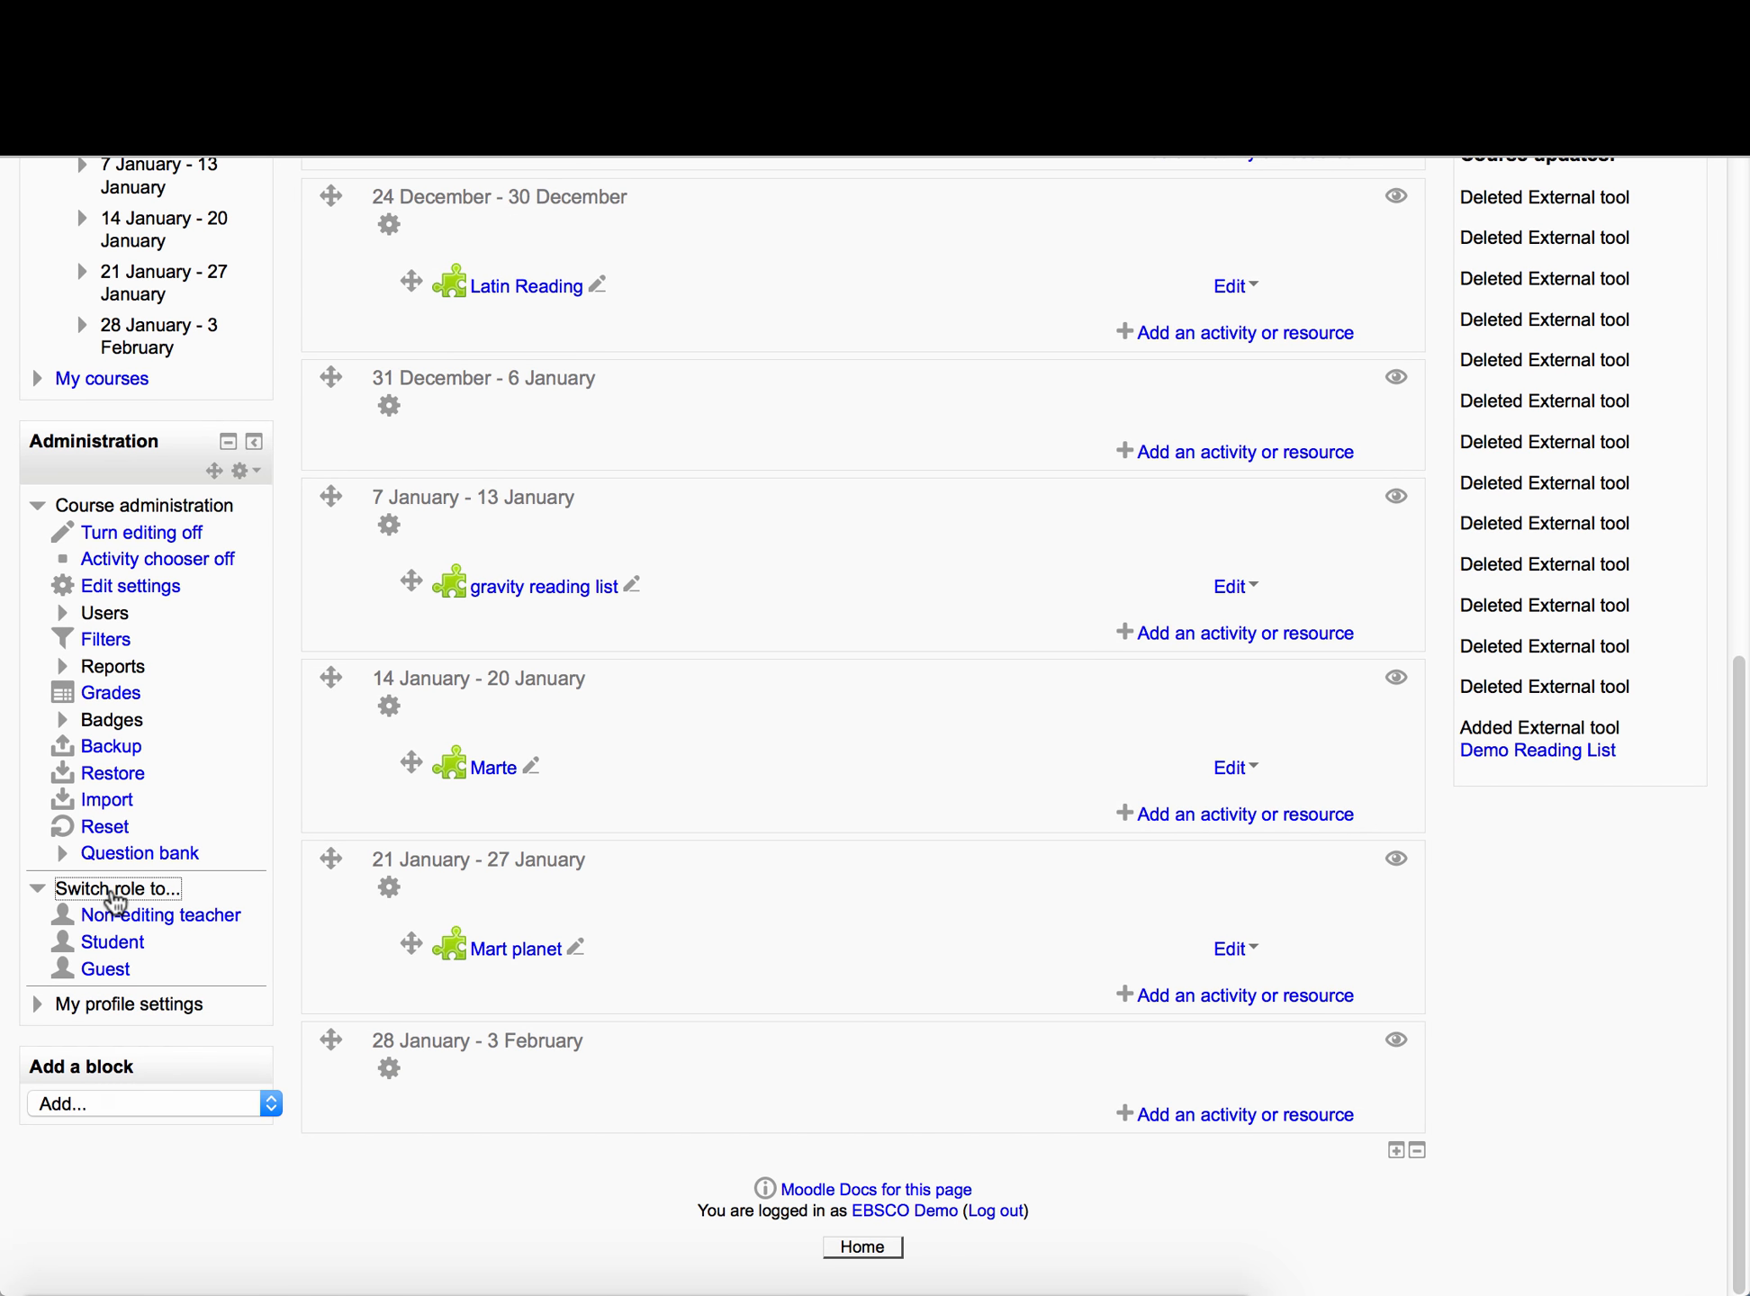
{"action": "left_click", "coordinate": [135, 947]}
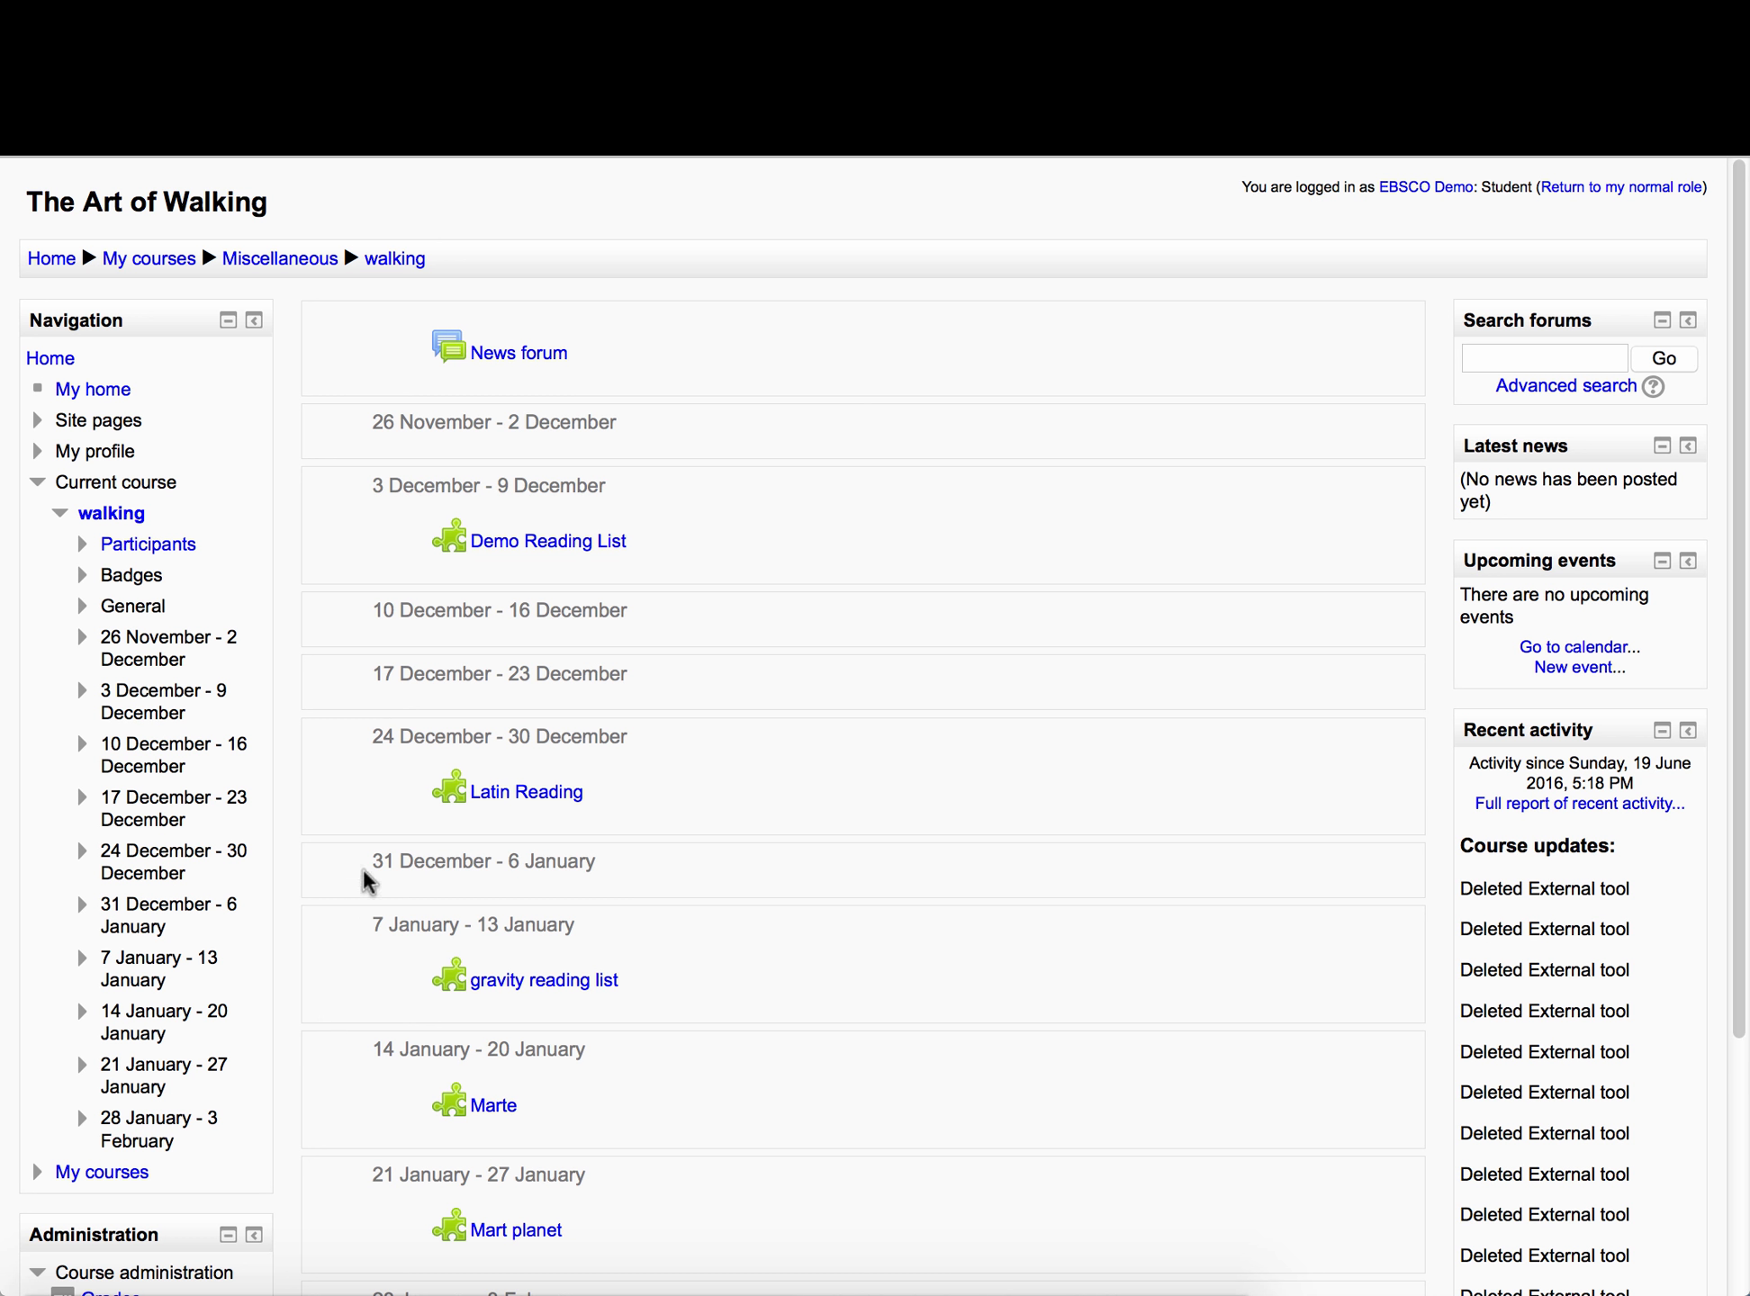
Open the Demo Reading List and the full text of "Comparison of various isostatic marine gravity disturbances.".
{"action": "left_click", "coordinate": [545, 545]}
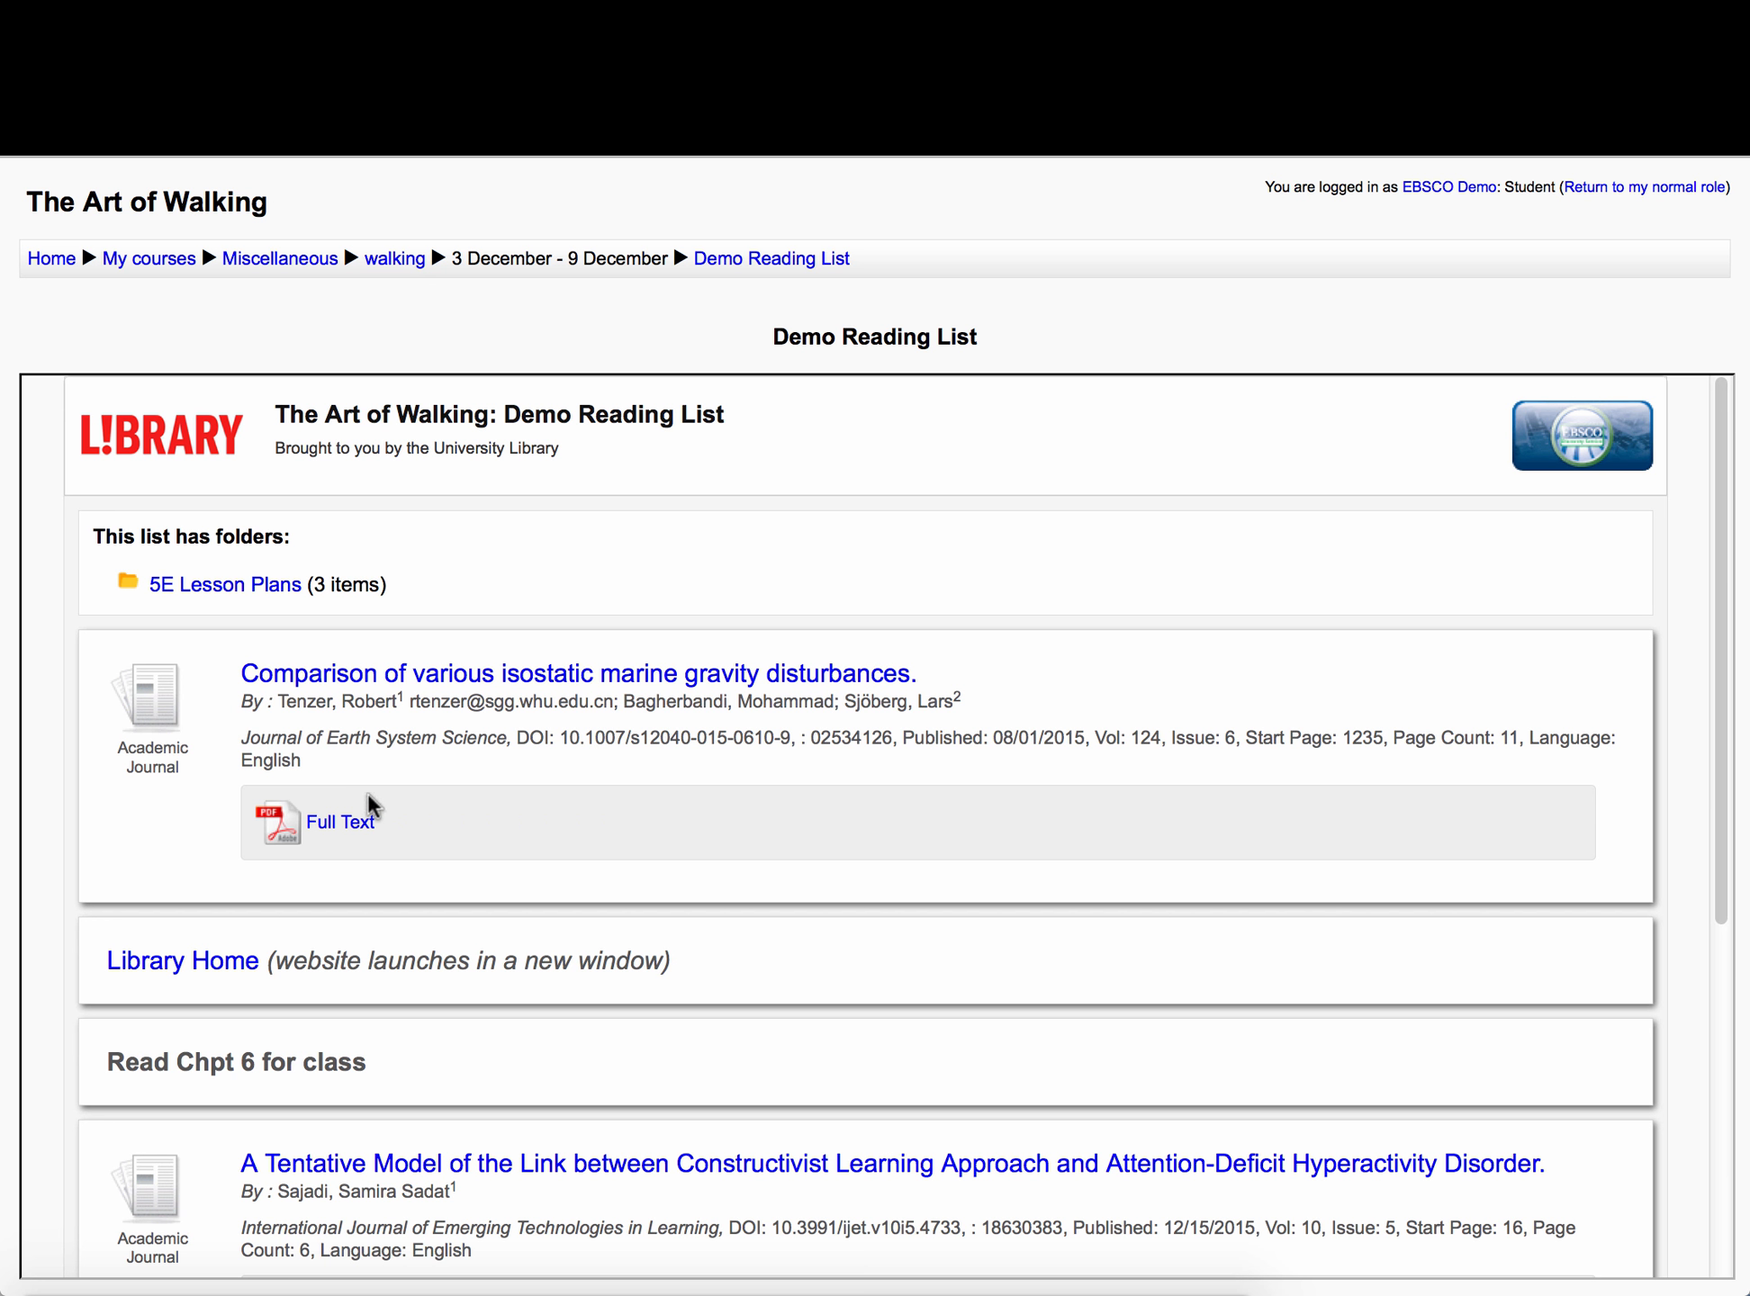
{"action": "left_click", "coordinate": [353, 822]}
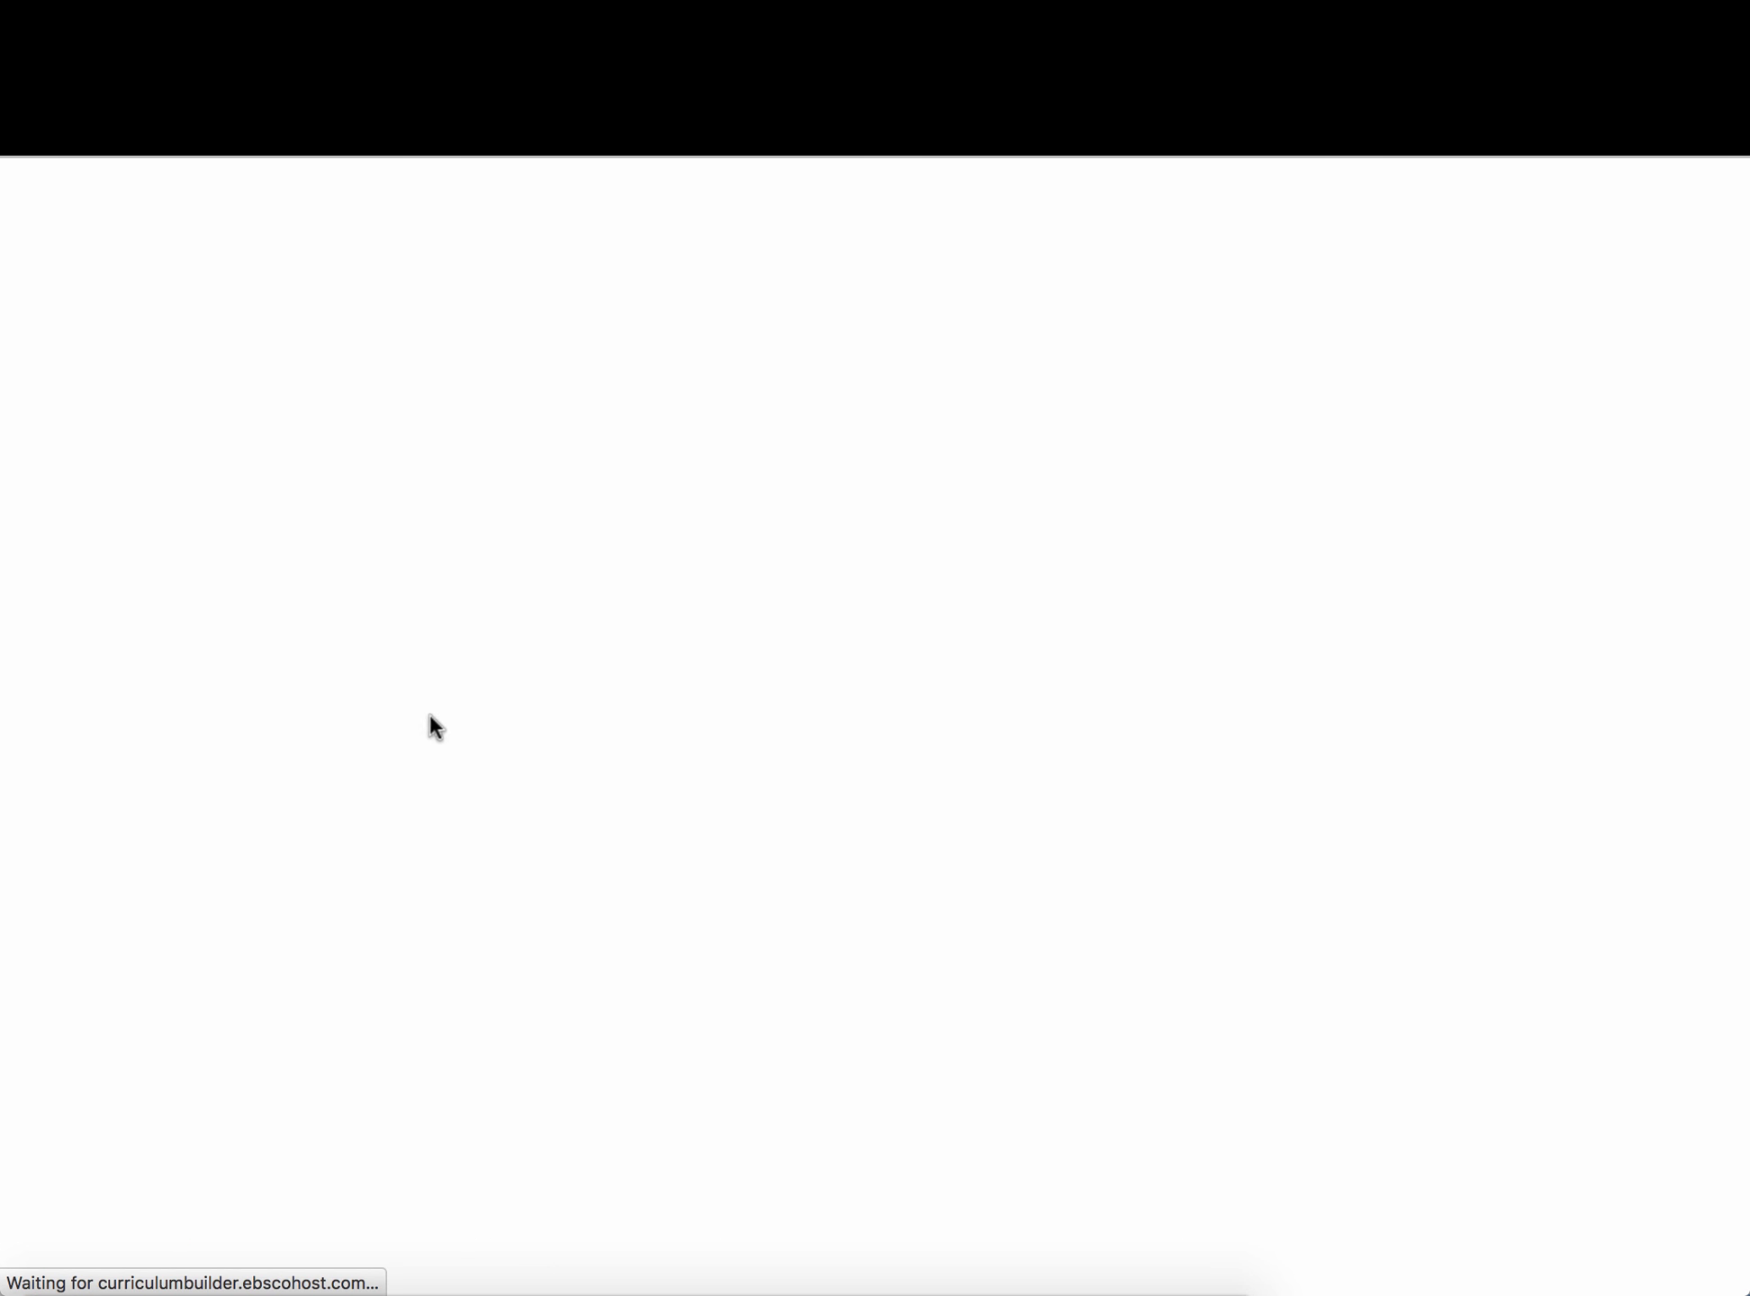